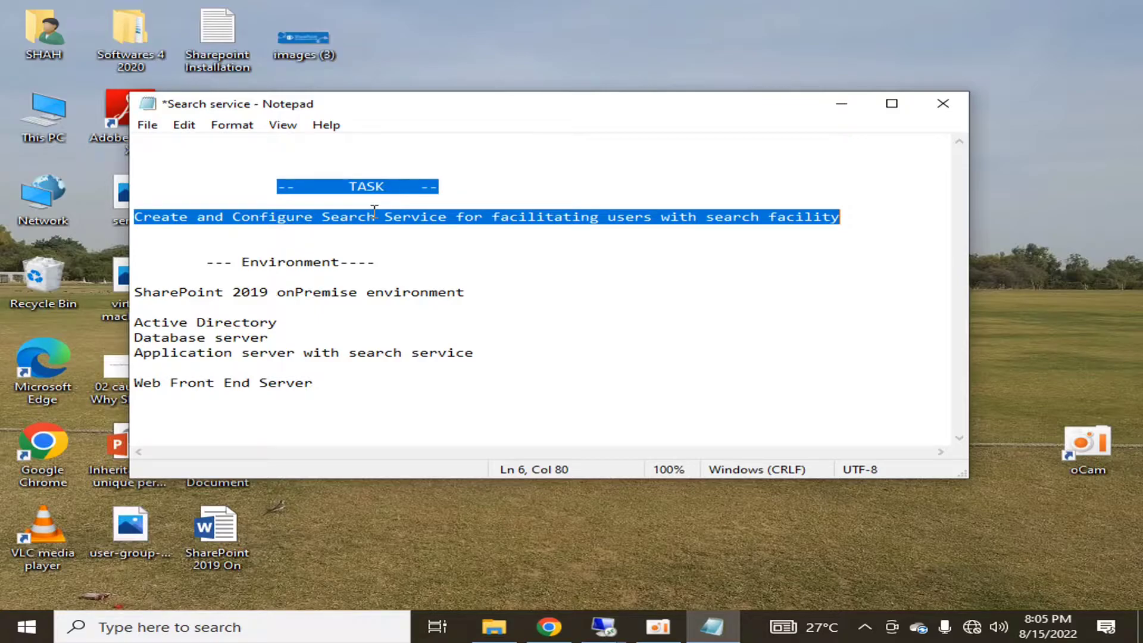
# Highlight the Environment lines: SharePoint 2019, Active Directory, Database server and application server
pyautogui.press('Down')
pyautogui.press('Down')
pyautogui.press('Down')
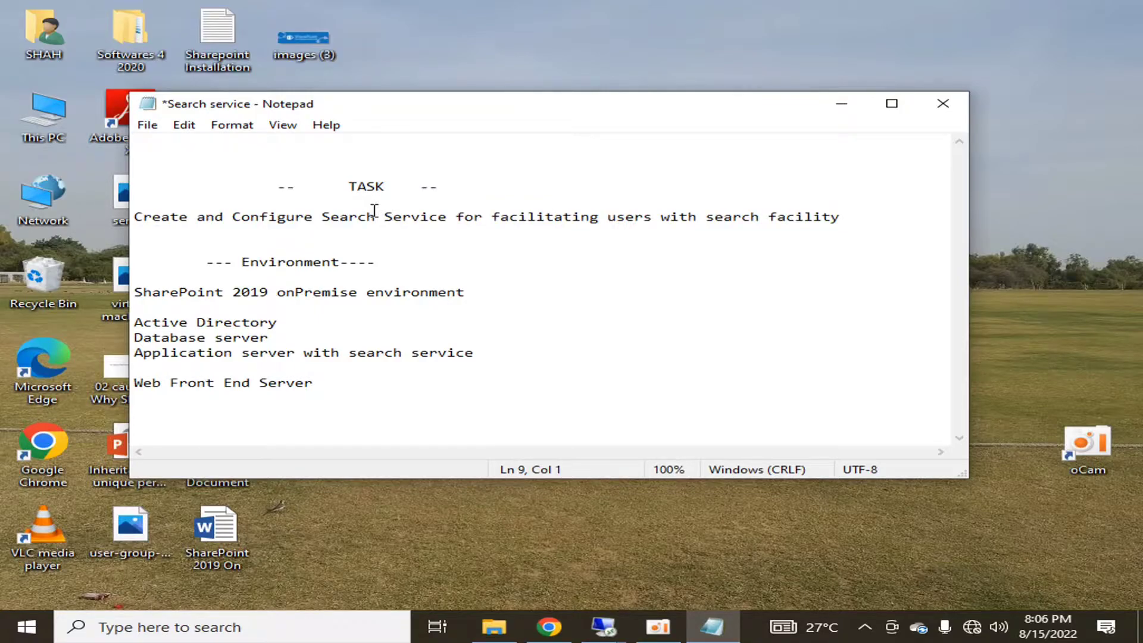
pyautogui.hotkey('shift', 'End')
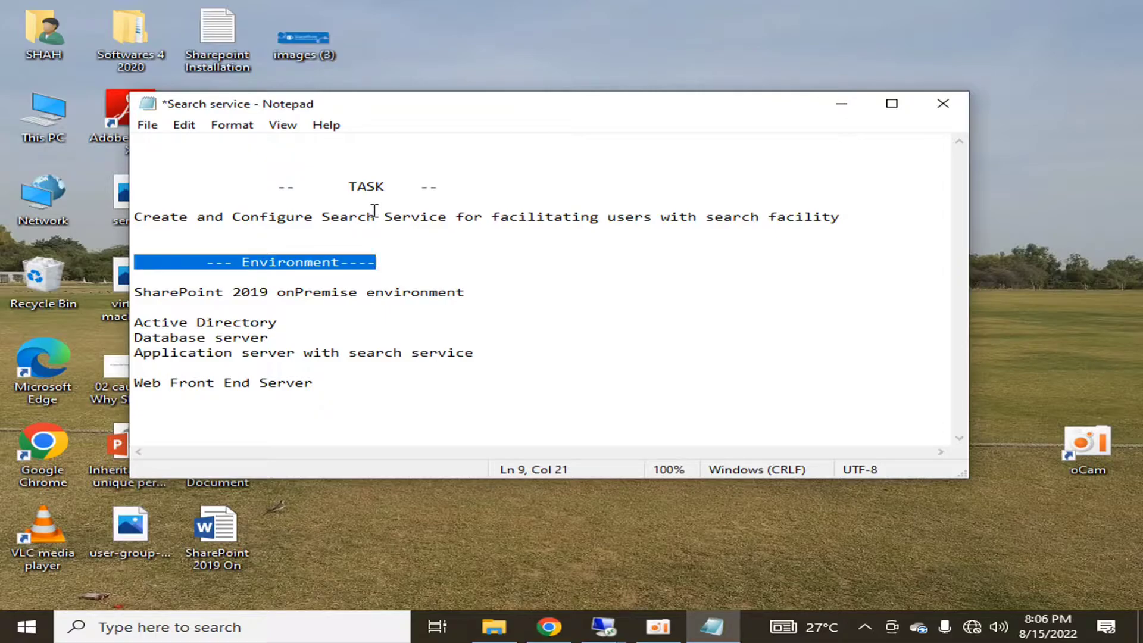
pyautogui.hotkey('shift', 'Down')
pyautogui.hotkey('shift', 'Down')
pyautogui.hotkey('shift', 'Down')
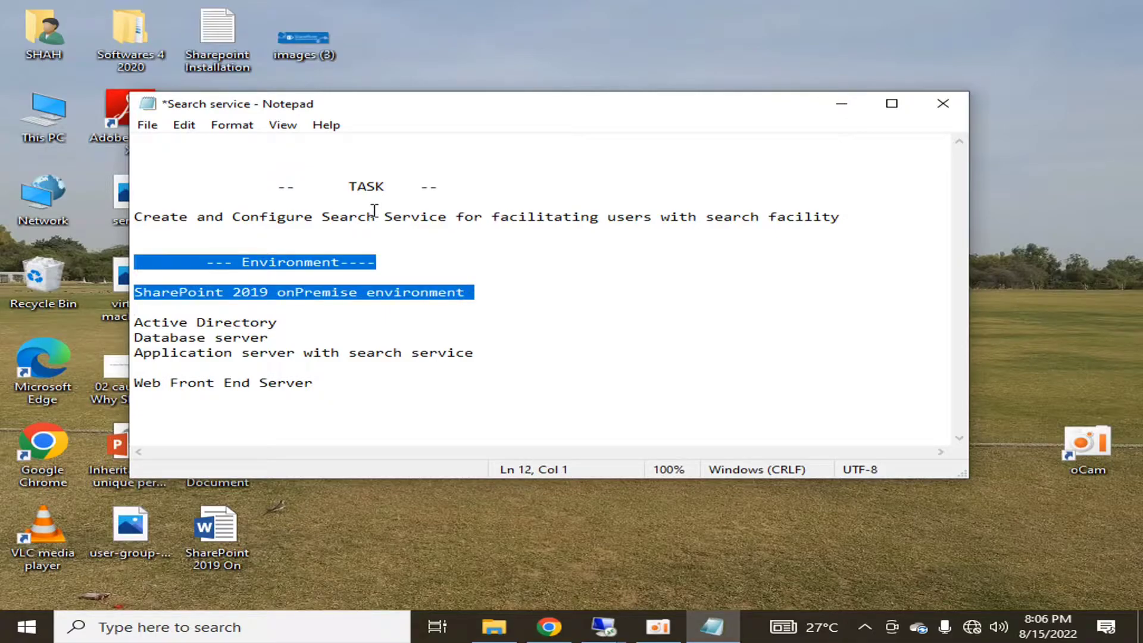
pyautogui.hotkey('shift', 'Down')
pyautogui.hotkey('shift', 'Down')
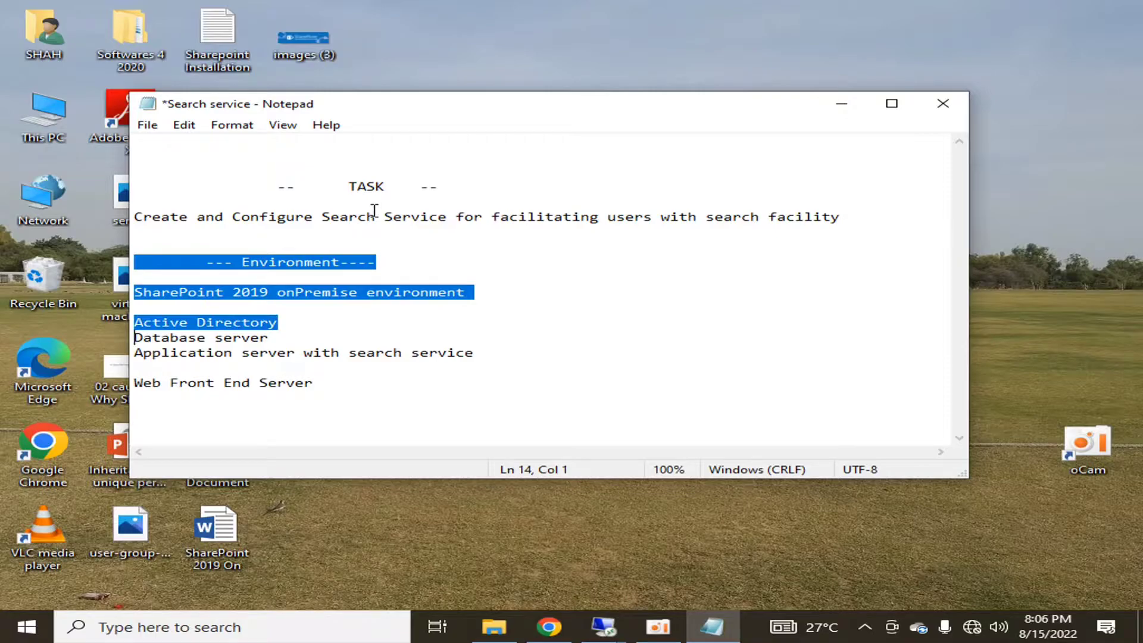
pyautogui.hotkey('shift', 'Down')
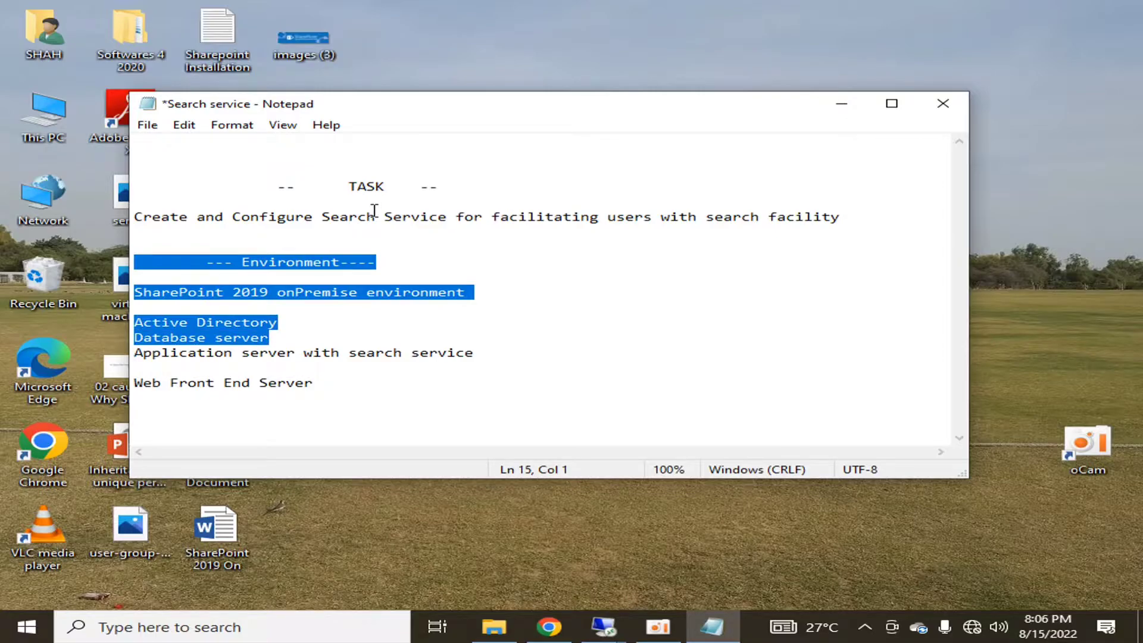
pyautogui.hotkey('shift', 'Down')
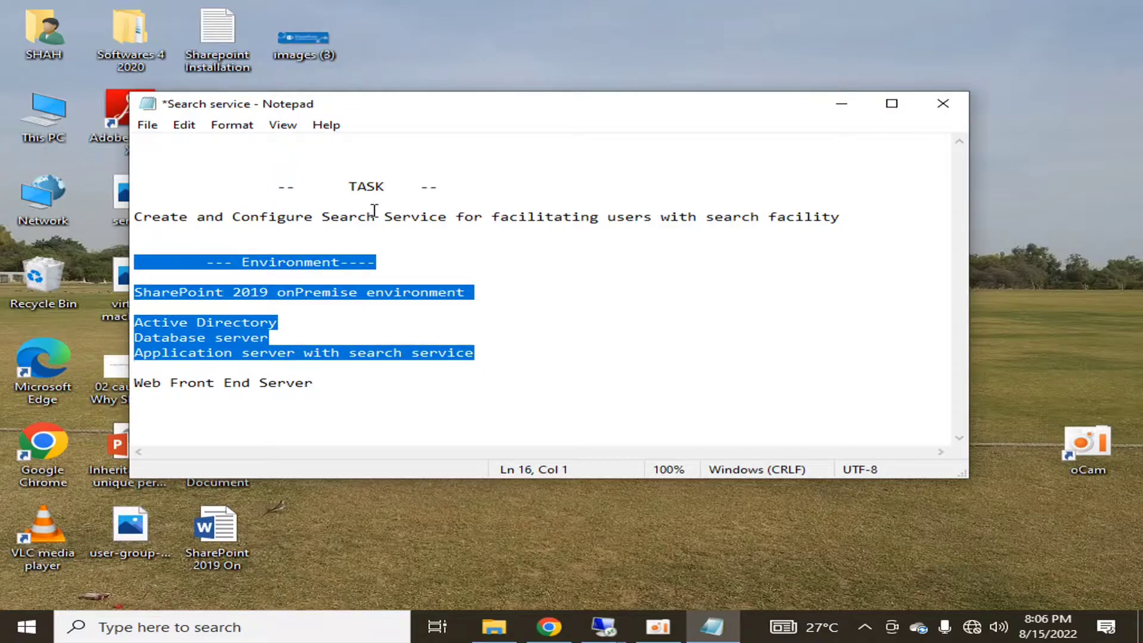
pyautogui.press('Left')
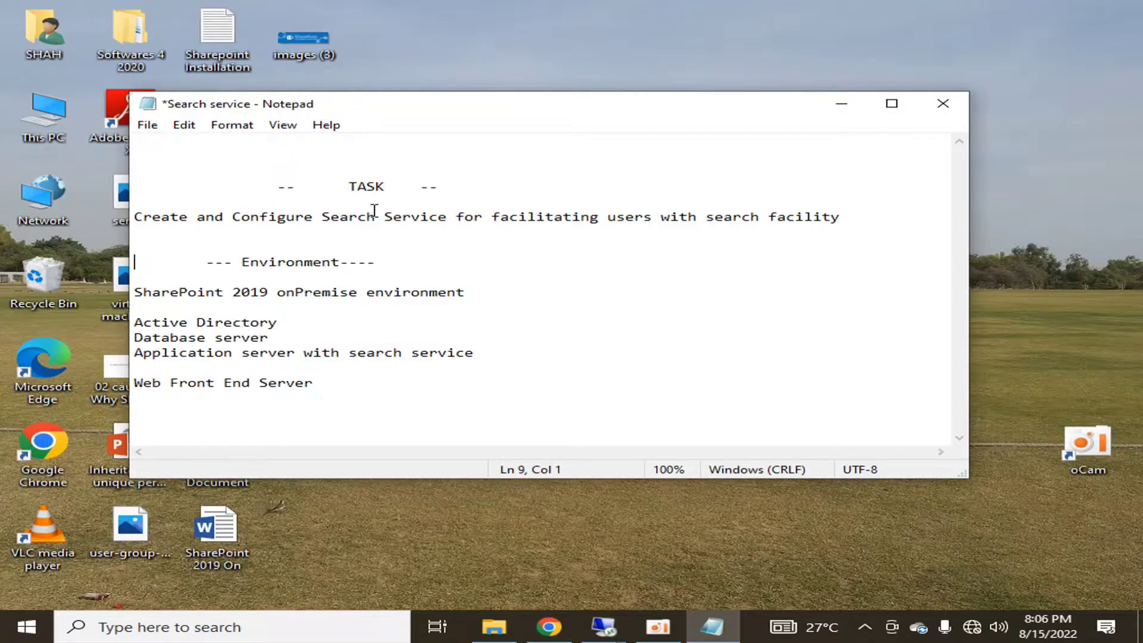
pyautogui.press('Up')
pyautogui.press('Down')
pyautogui.press('Down')
pyautogui.press('Down')
pyautogui.press('Down')
pyautogui.press('Down')
pyautogui.press('Down')
pyautogui.press('Down')
# Highlight the application server line, then the Web Front End Server line
pyautogui.press('End')
pyautogui.hotkey('shift', 'Left')
pyautogui.hotkey('shift', 'Left')
pyautogui.hotkey('shift', 'Left')
pyautogui.hotkey('shift', 'Left')
pyautogui.hotkey('shift', 'Left')
pyautogui.hotkey('shift', 'Left')
pyautogui.hotkey('shift', 'Left')
pyautogui.hotkey('shift', 'Left')
pyautogui.hotkey('shift', 'Left')
pyautogui.hotkey('shift', 'Left')
pyautogui.hotkey('shift', 'Left')
pyautogui.hotkey('shift', 'Left')
pyautogui.hotkey('shift', 'Left')
pyautogui.hotkey('shift', 'Left')
pyautogui.hotkey('shift', 'Left')
pyautogui.hotkey('shift', 'Left')
pyautogui.hotkey('shift', 'Left')
pyautogui.hotkey('shift', 'Left')
pyautogui.hotkey('shift', 'Left')
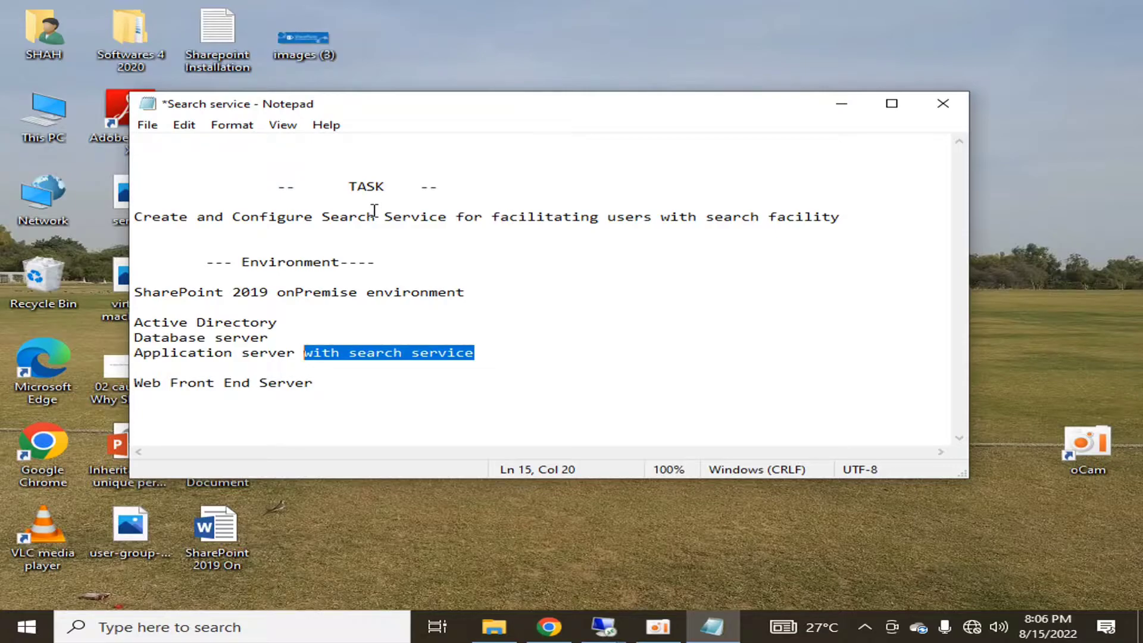
pyautogui.press('End')
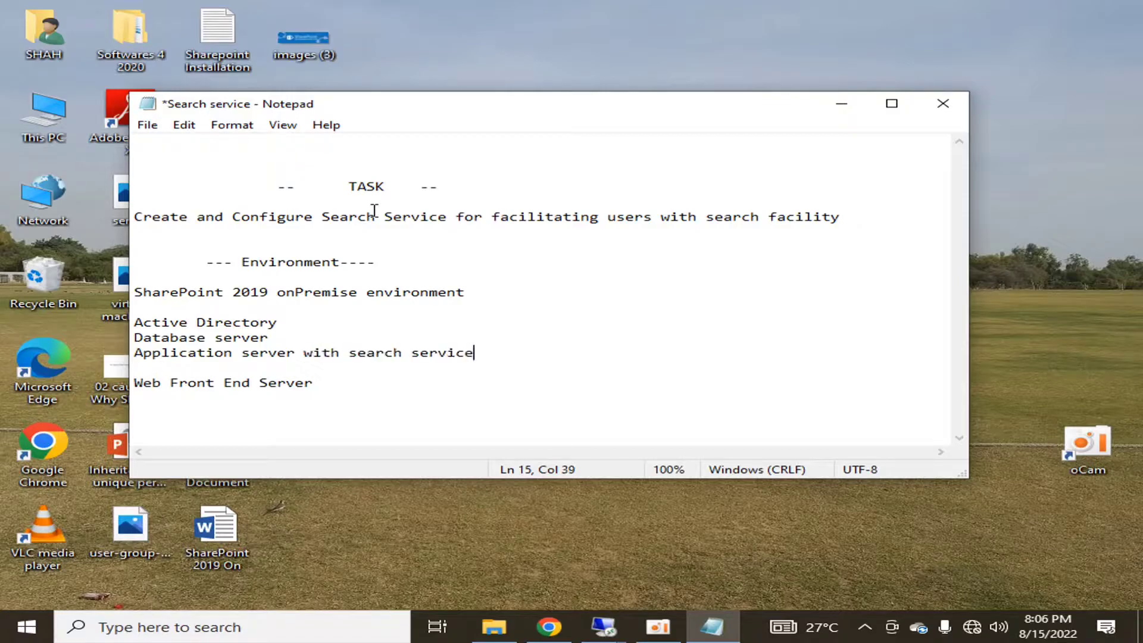
pyautogui.hotkey('shift', 'Home')
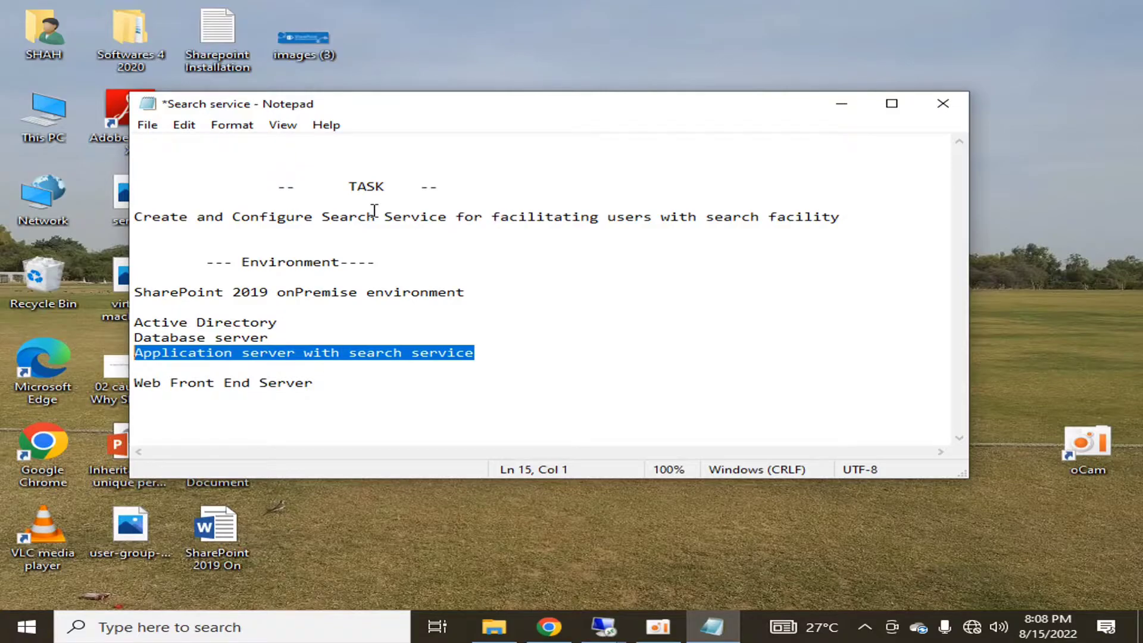
pyautogui.press('Down')
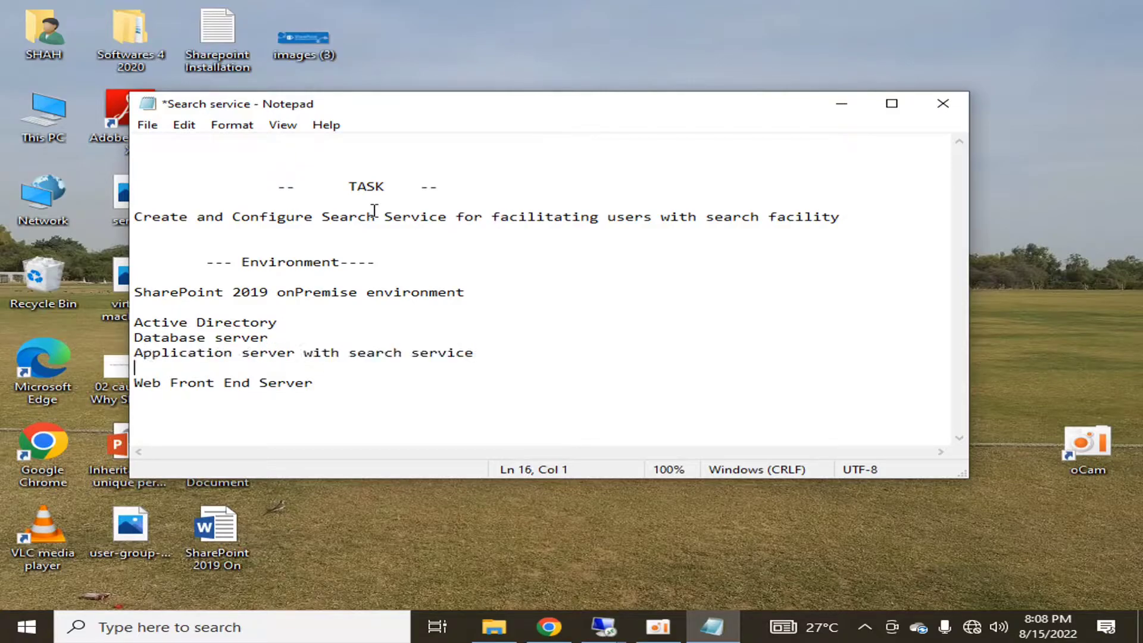
pyautogui.hotkey('shift', 'Right')
pyautogui.hotkey('shift', 'End')
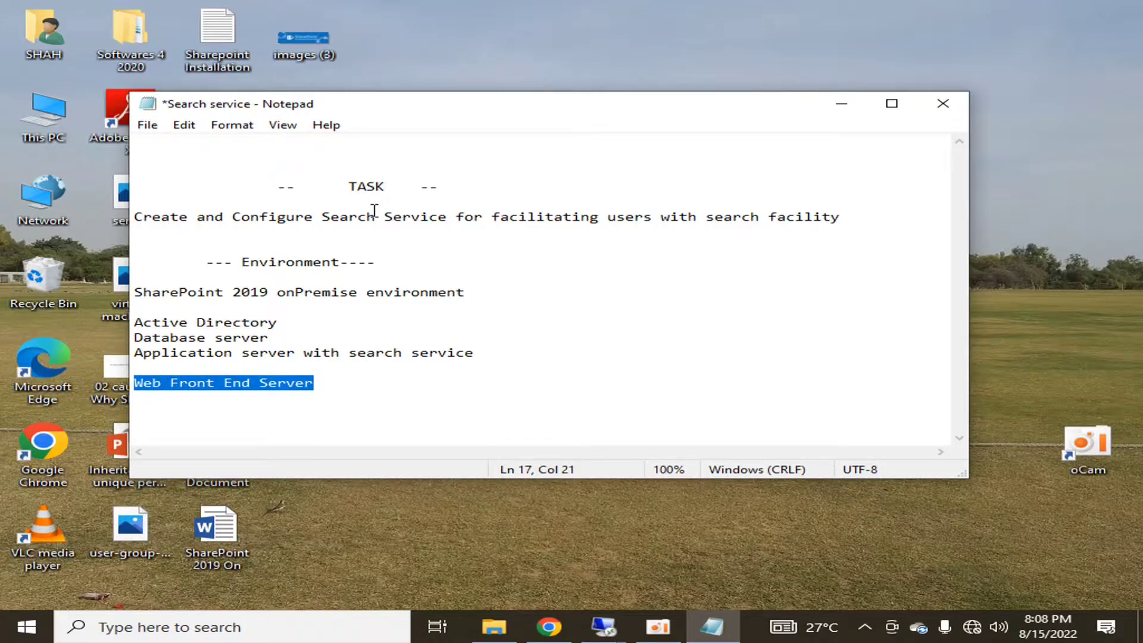
pyautogui.press('Up')
pyautogui.press('Up')
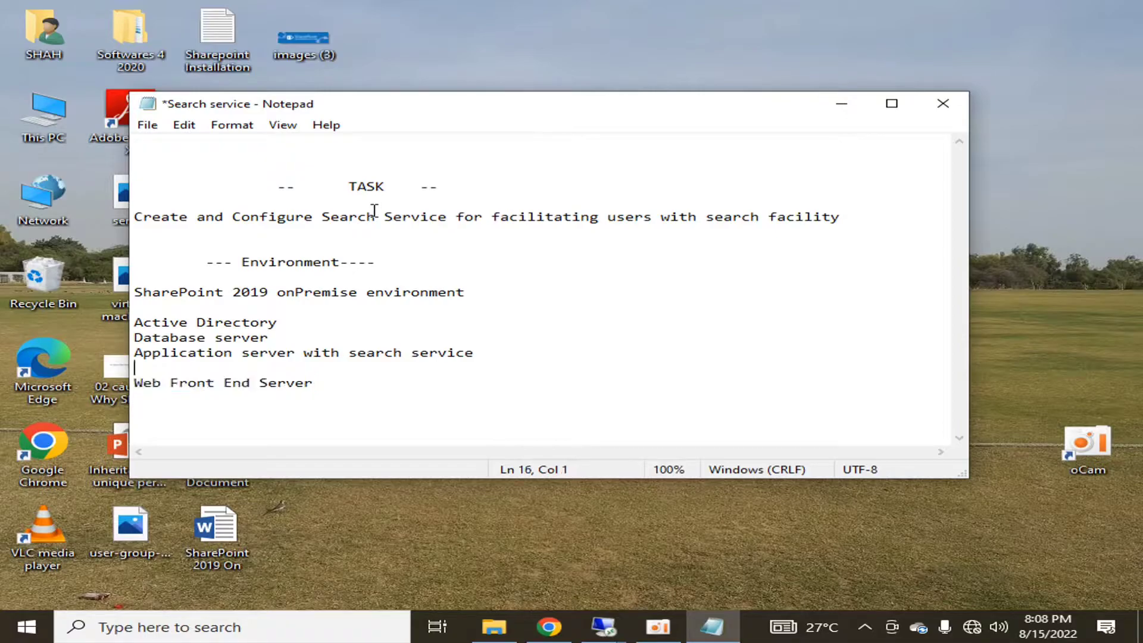
pyautogui.hotkey('shift', 'End')
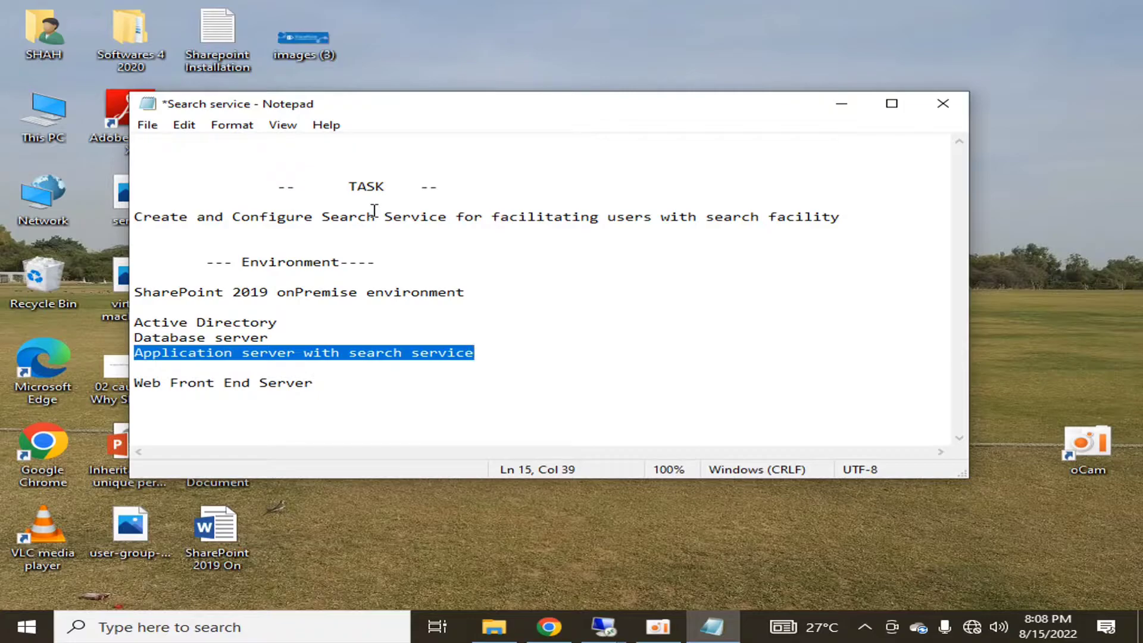
# Highlight the Web Front End Server line, then the Create and Configure task line
pyautogui.press('Home')
pyautogui.press('Down')
pyautogui.press('Down')
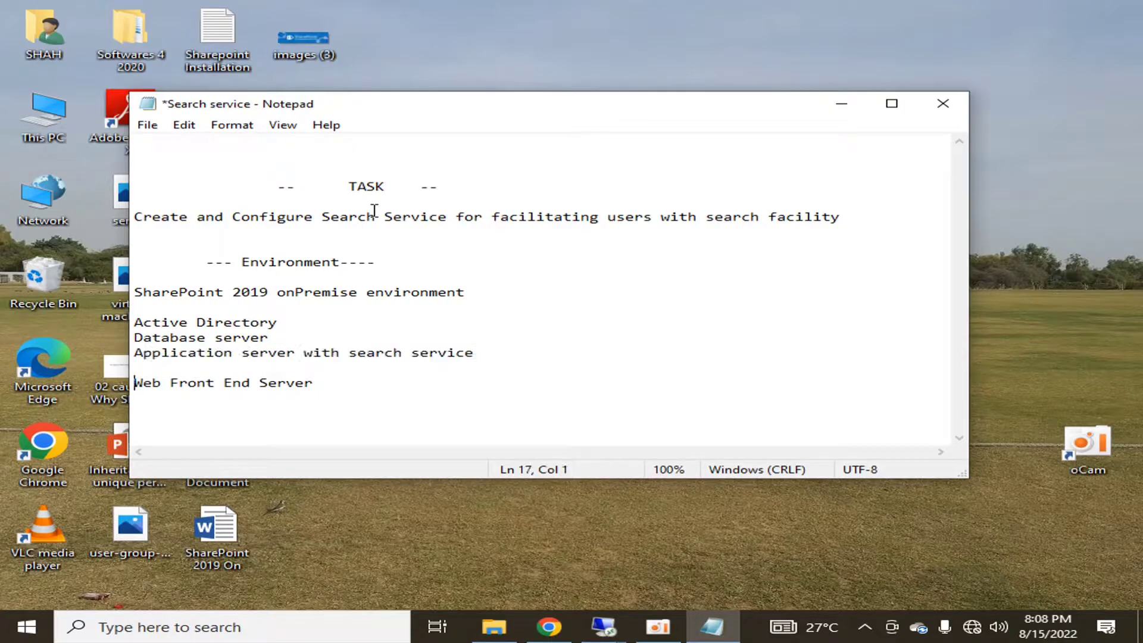
pyautogui.hotkey('shift', 'Right')
pyautogui.hotkey('shift', 'End')
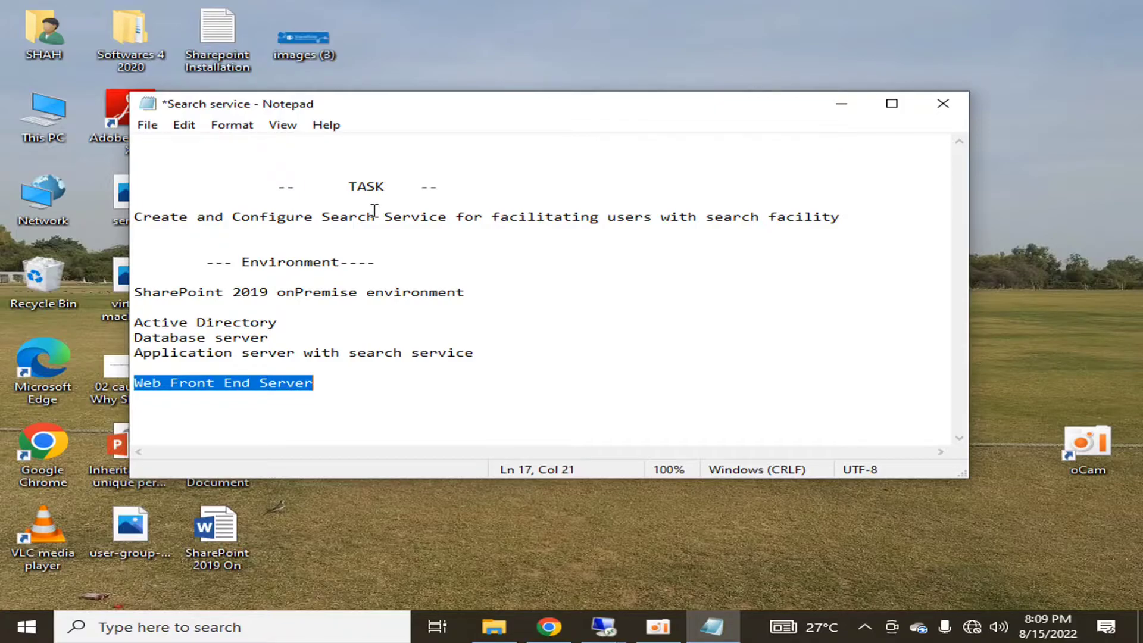
pyautogui.click(374, 338)
pyautogui.moveTo(134, 219); pyautogui.dragTo(850, 214)
pyautogui.click(806, 280)
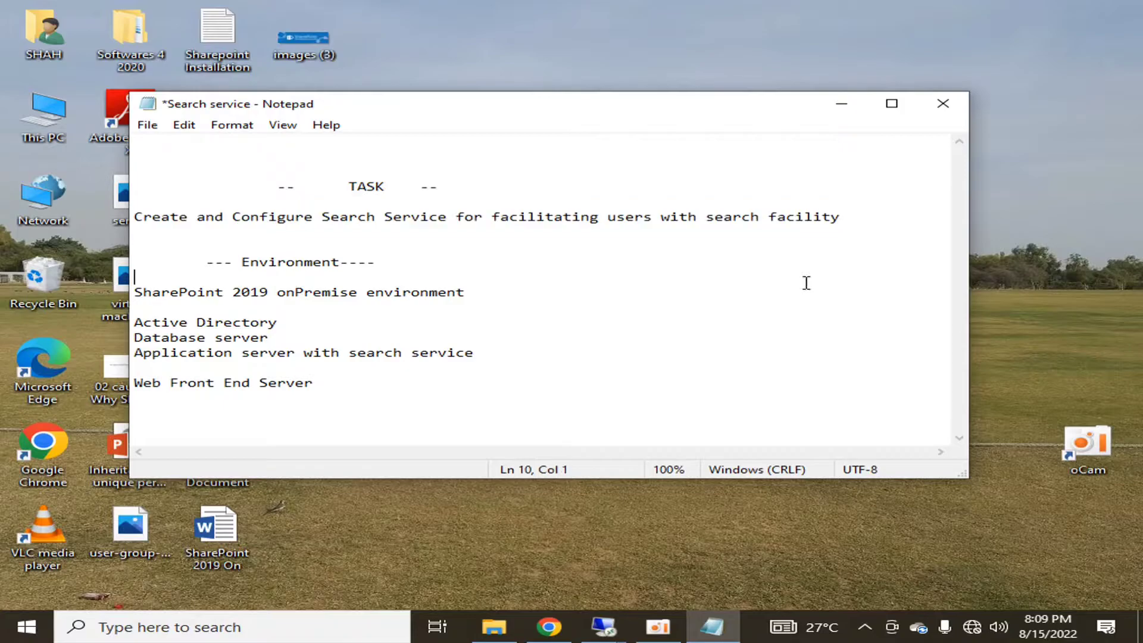
# In the 10.20.30.10 session, search the HltfTech site for 'test'
pyautogui.click(603, 626)
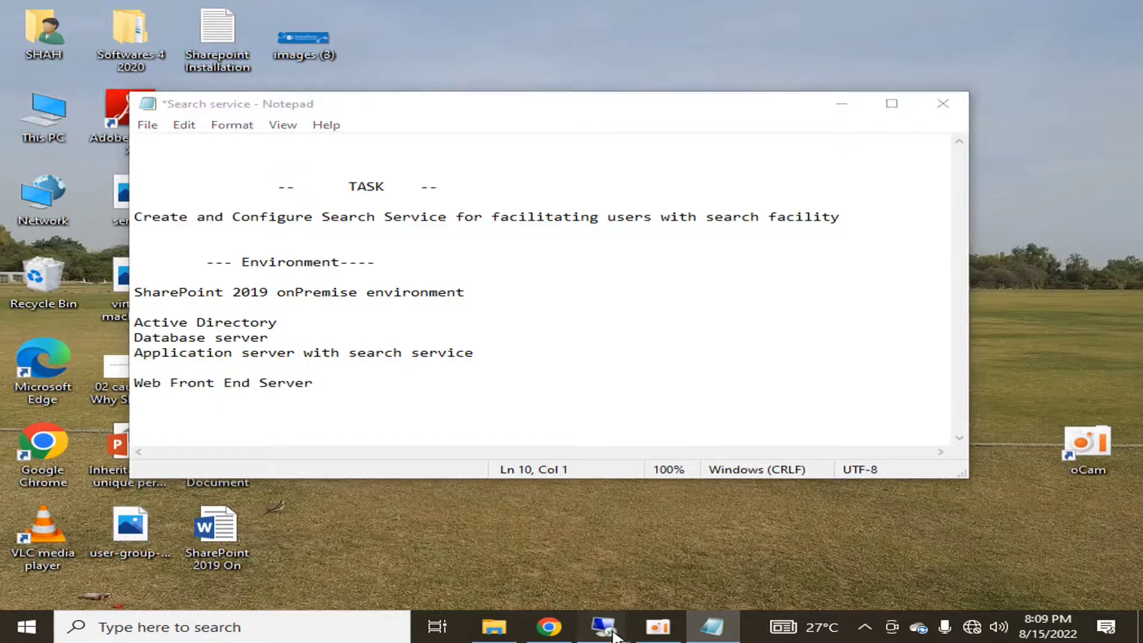
pyautogui.moveTo(659, 578)
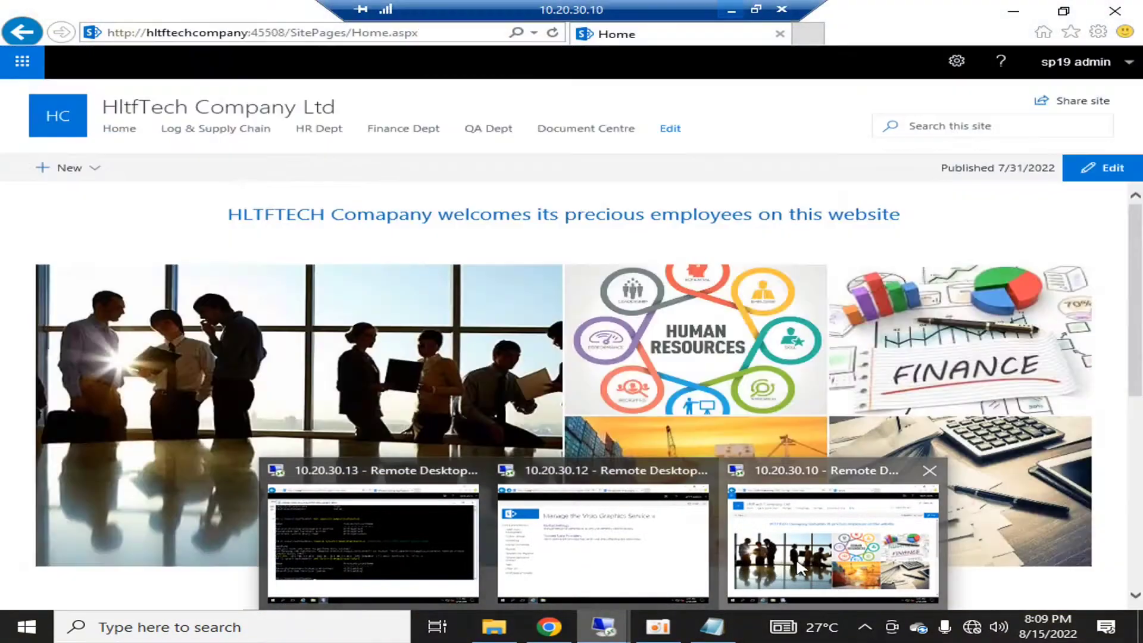
pyautogui.click(833, 536)
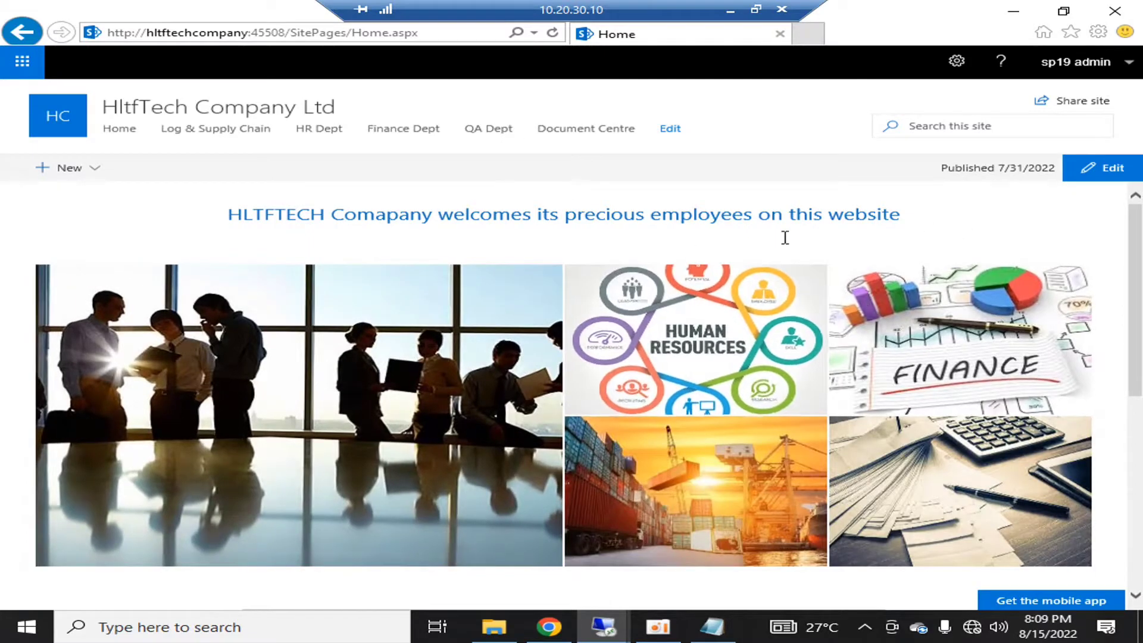
pyautogui.click(981, 121)
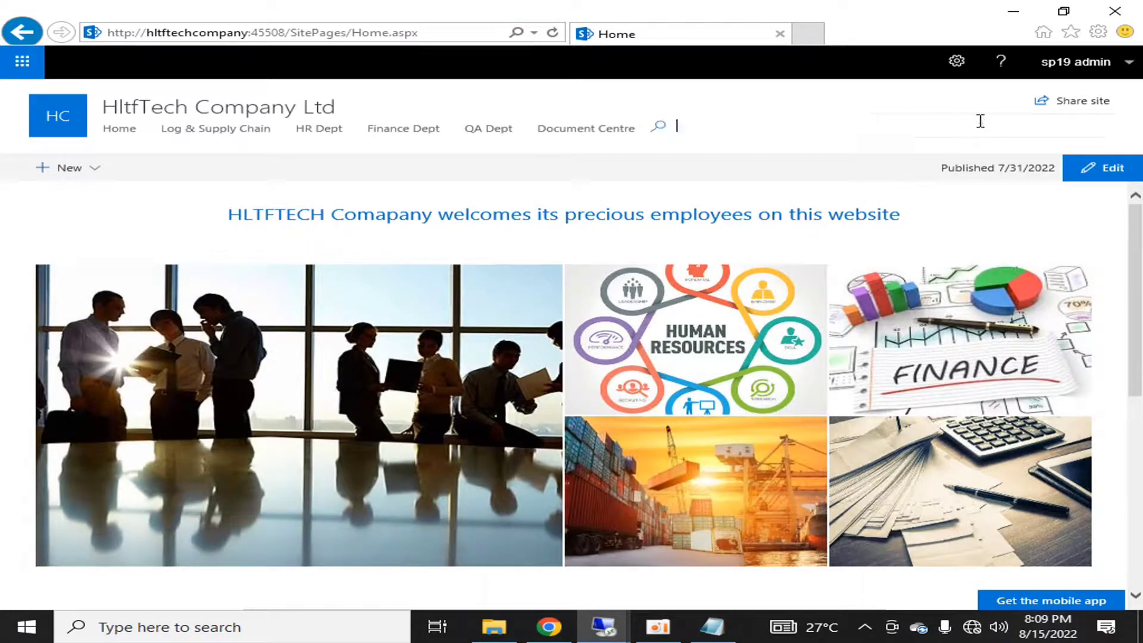
pyautogui.write('test')
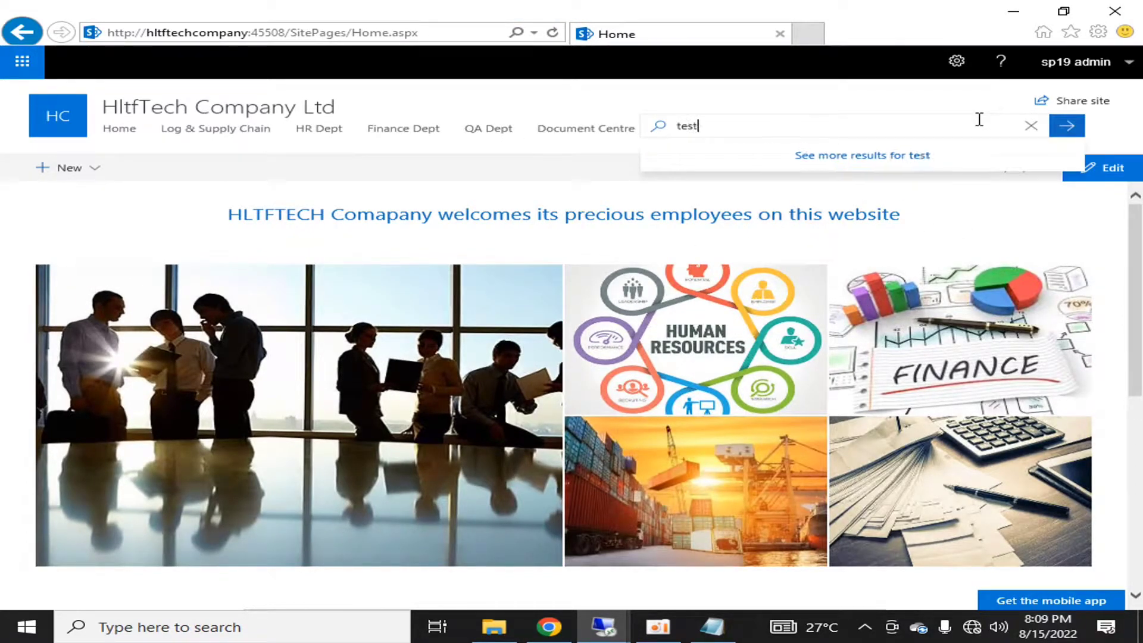
pyautogui.press('Return')
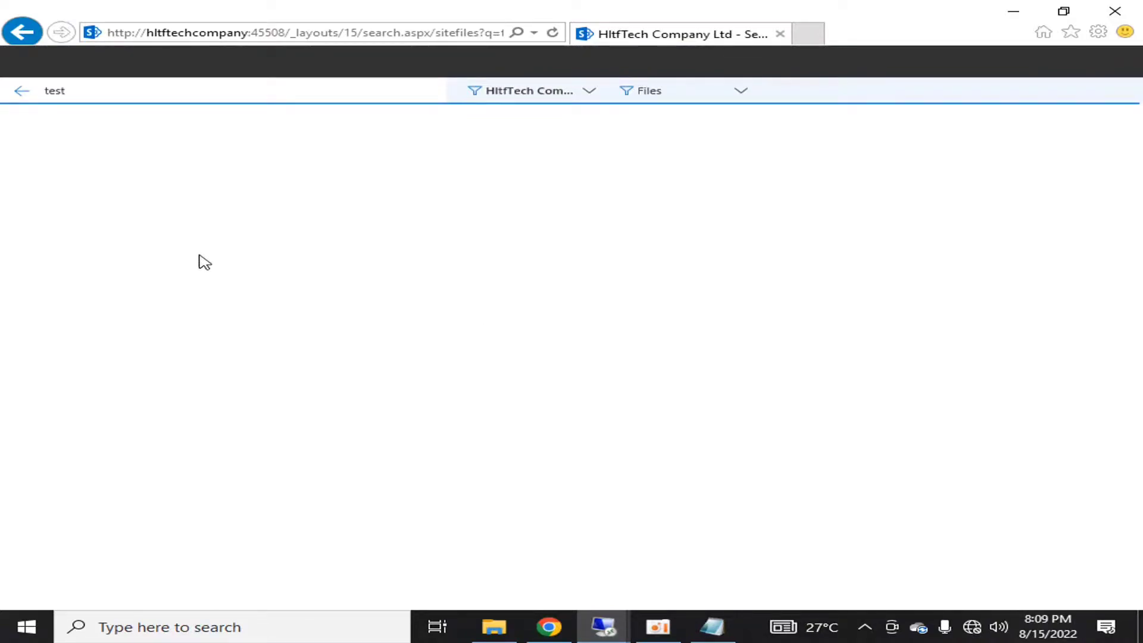
# Go from the site home page to the Document Centre's Documents library
pyautogui.click(23, 90)
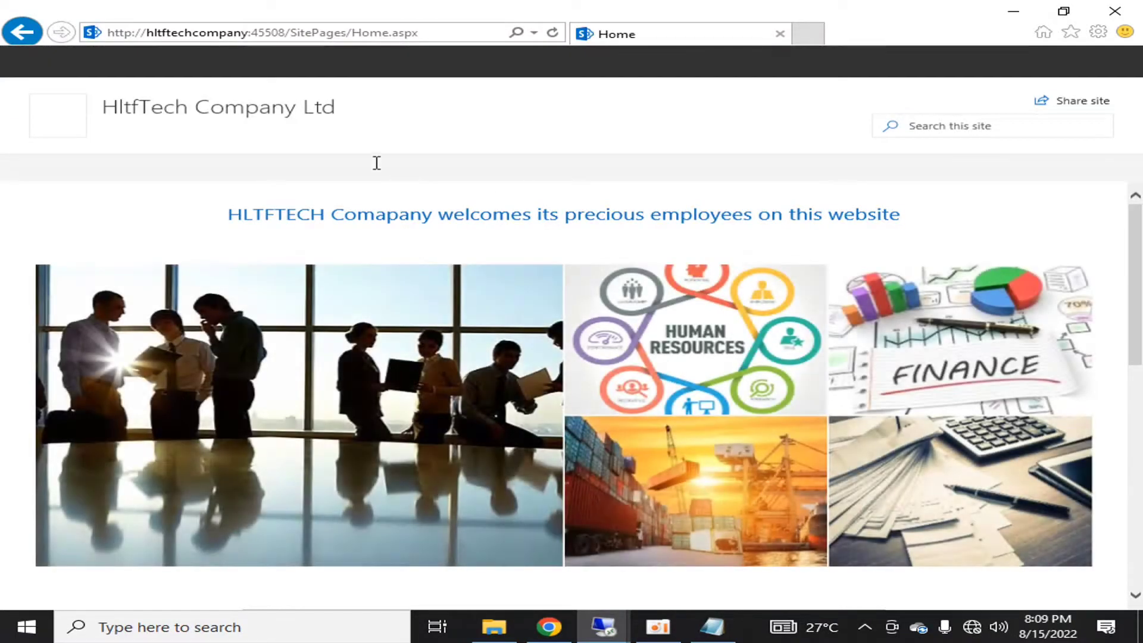
pyautogui.click(556, 136)
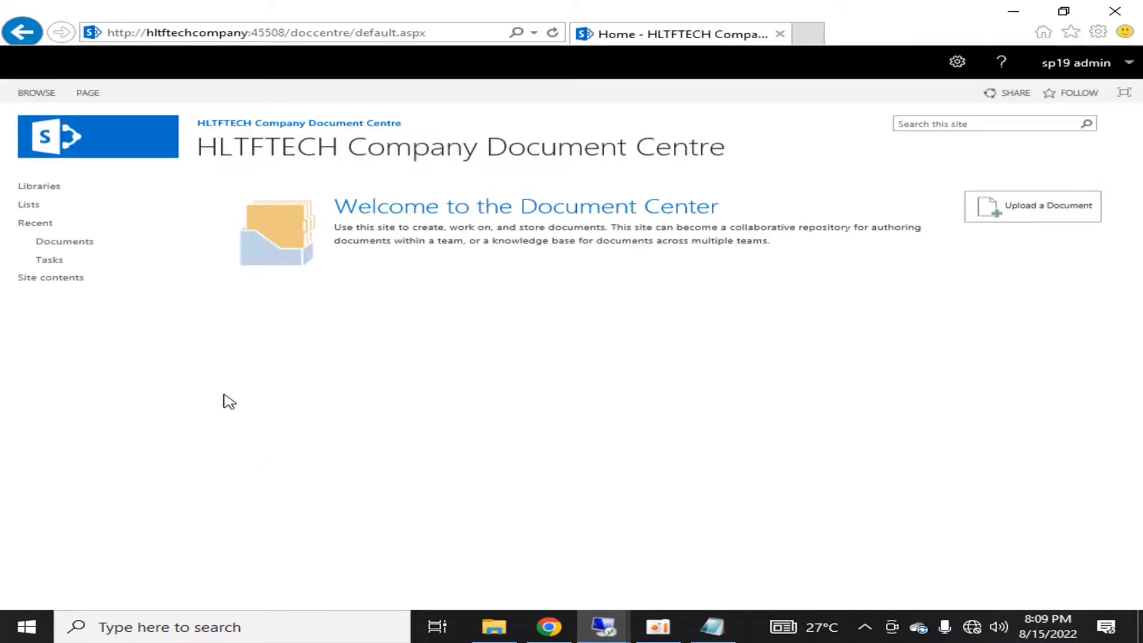
pyautogui.click(84, 244)
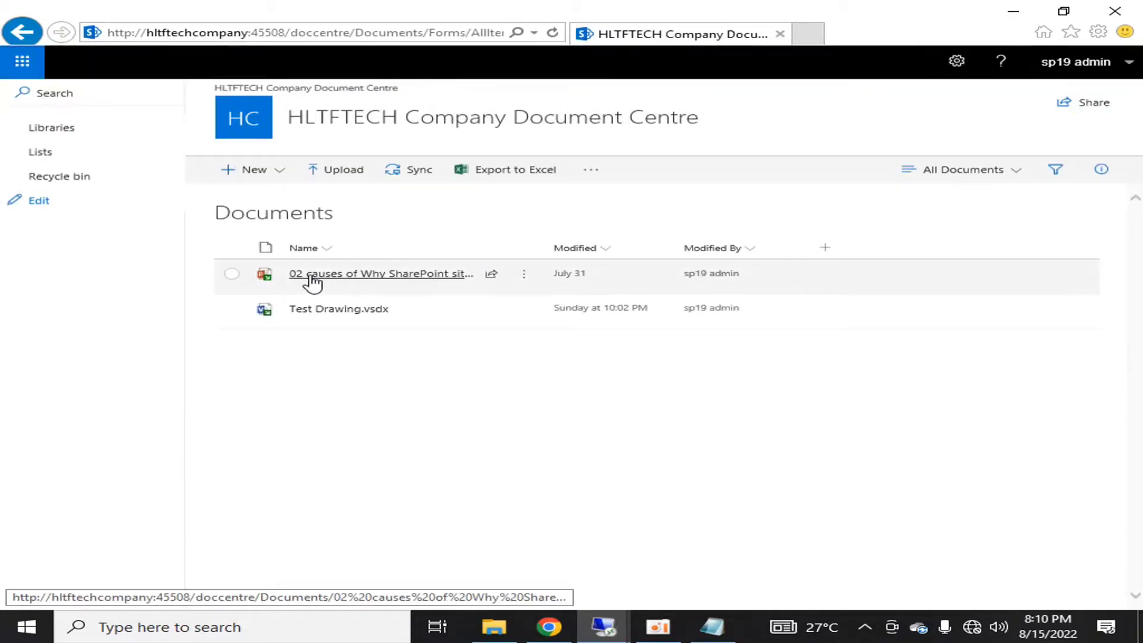
# Search the Documents library for 'causes', then return to its file list
pyautogui.click(49, 93)
pyautogui.write('causes')
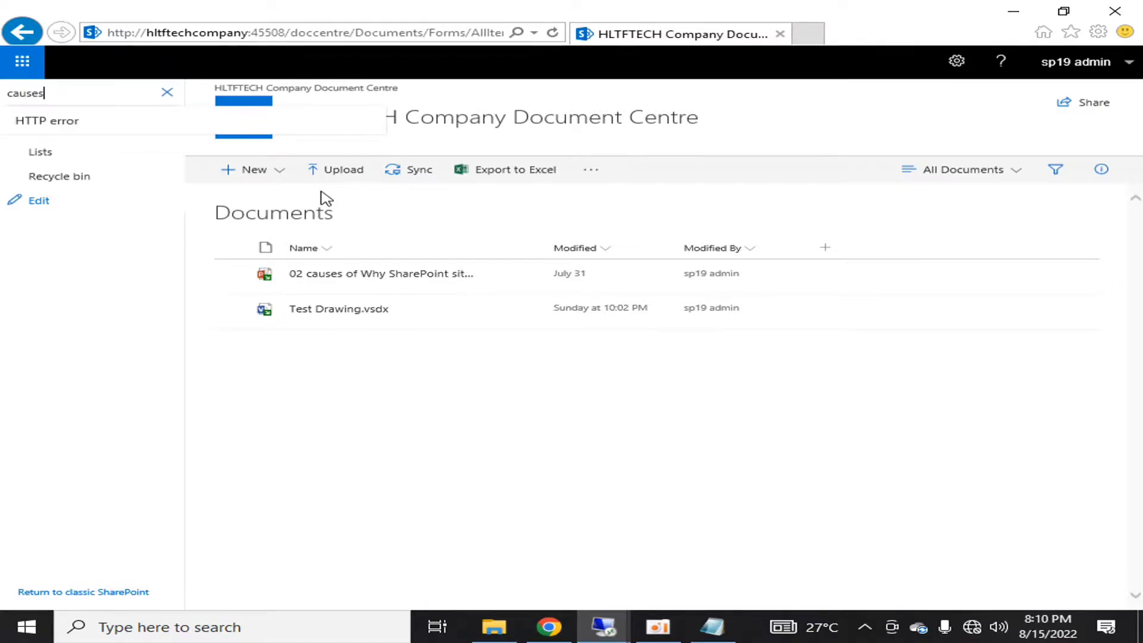
pyautogui.press('Return')
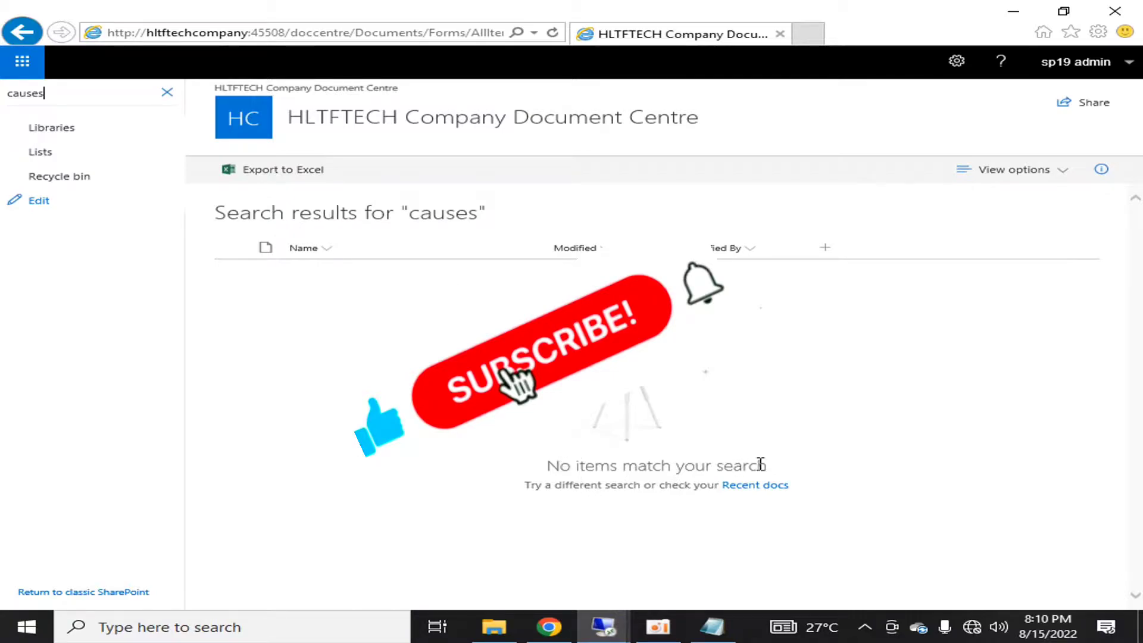
pyautogui.click(22, 32)
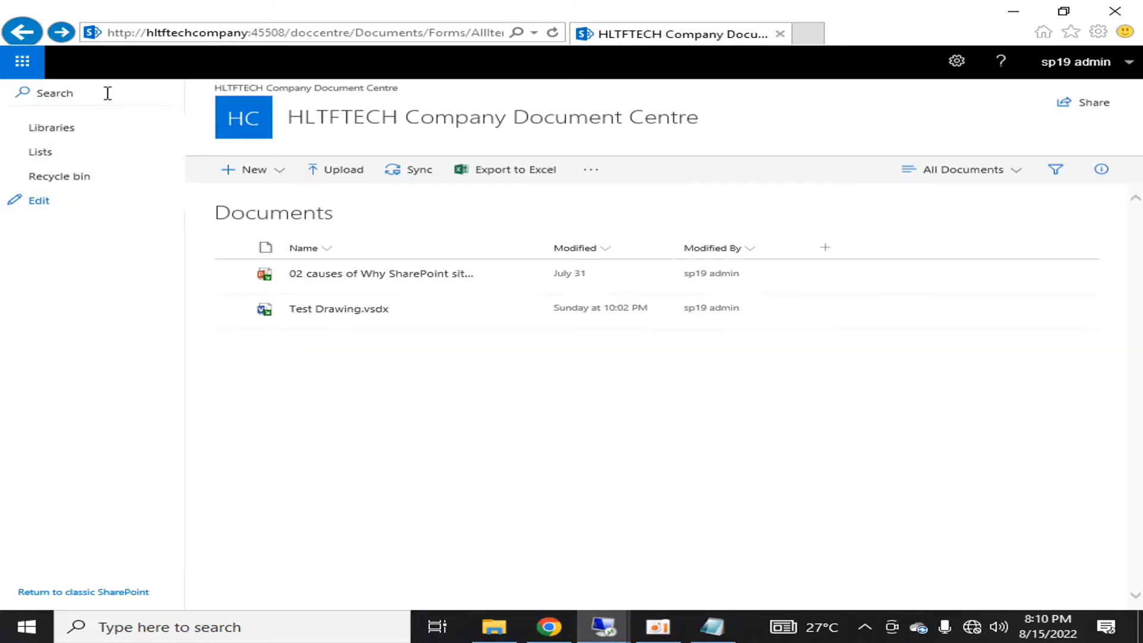
# In the 10.20.30.12 session, open Manage service applications and highlight the Application Discovery and Security Token rows
pyautogui.moveTo(603, 627)
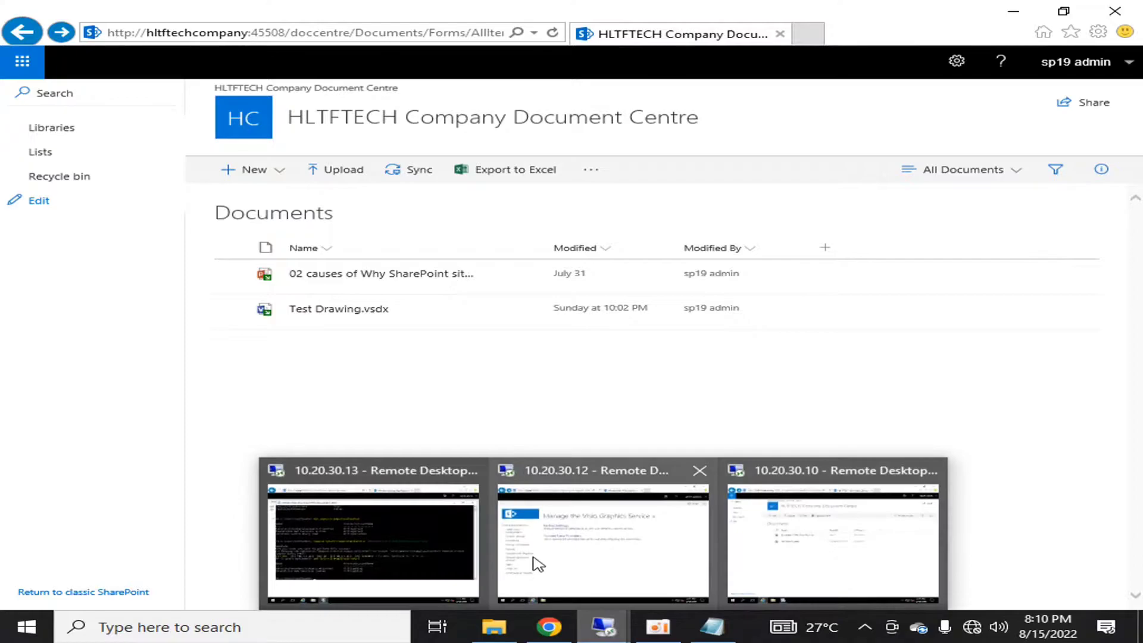
pyautogui.click(634, 573)
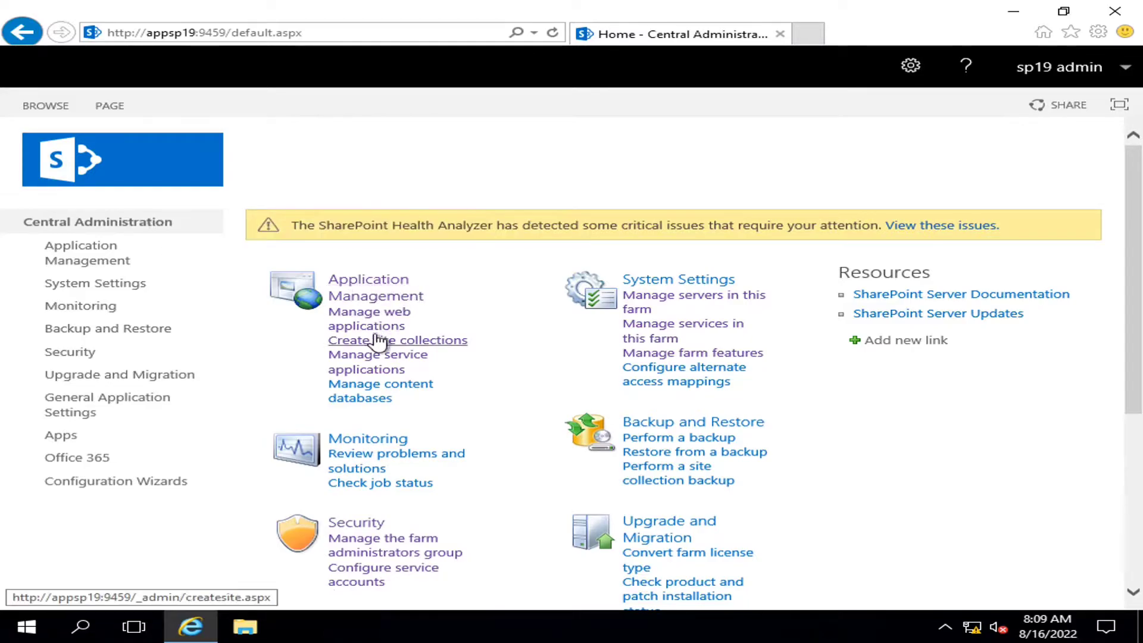
pyautogui.click(372, 362)
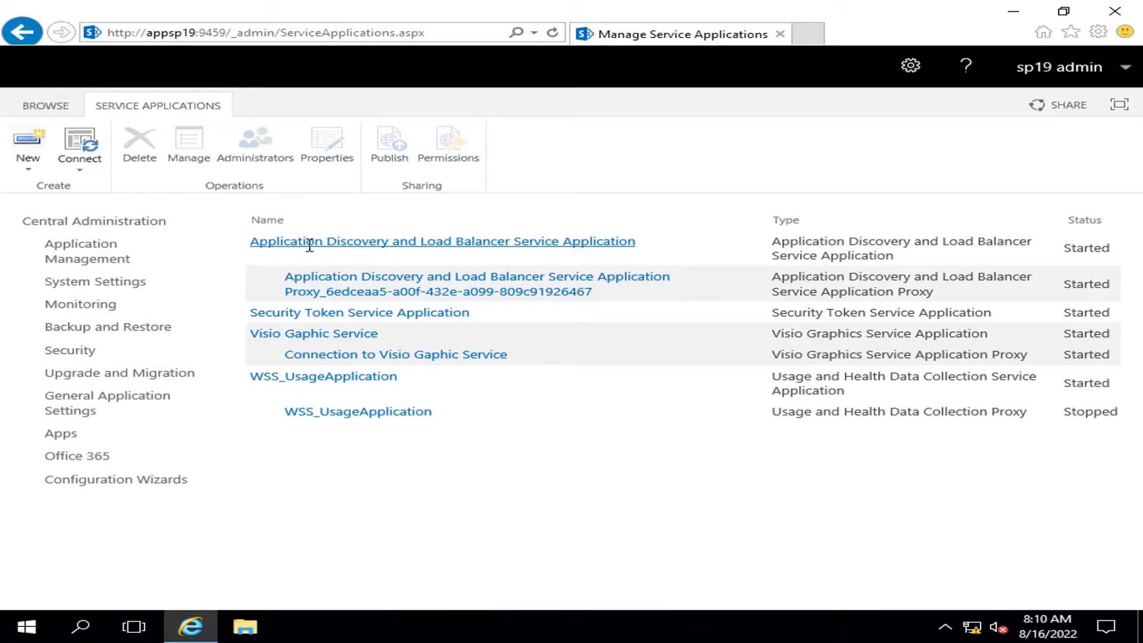
pyautogui.moveTo(252, 241); pyautogui.dragTo(642, 244)
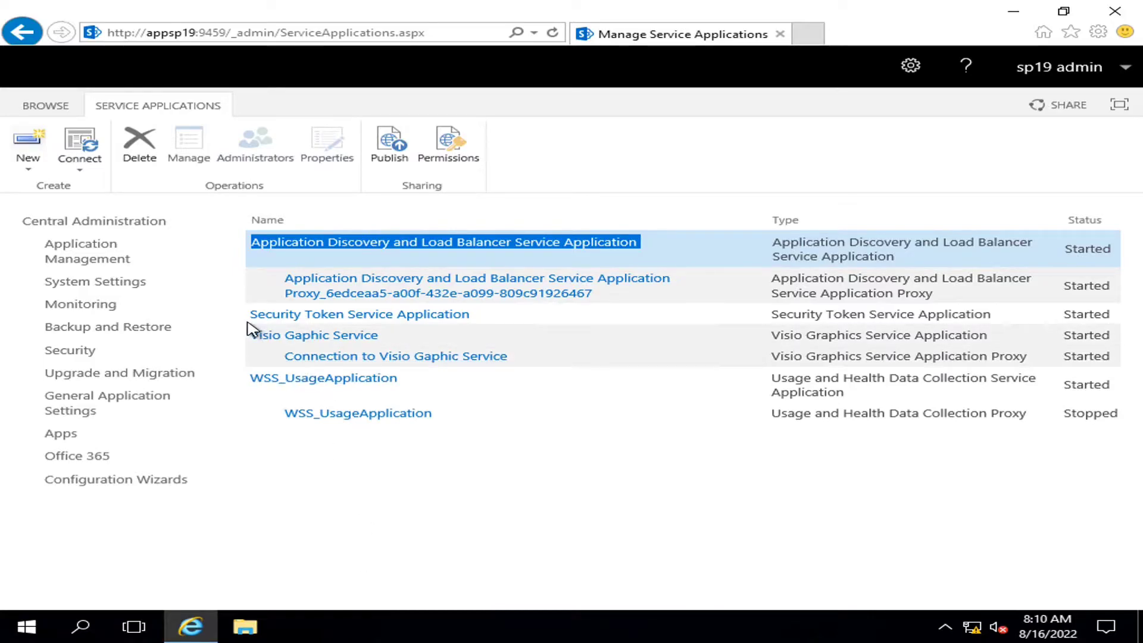
pyautogui.moveTo(251, 316); pyautogui.dragTo(482, 321)
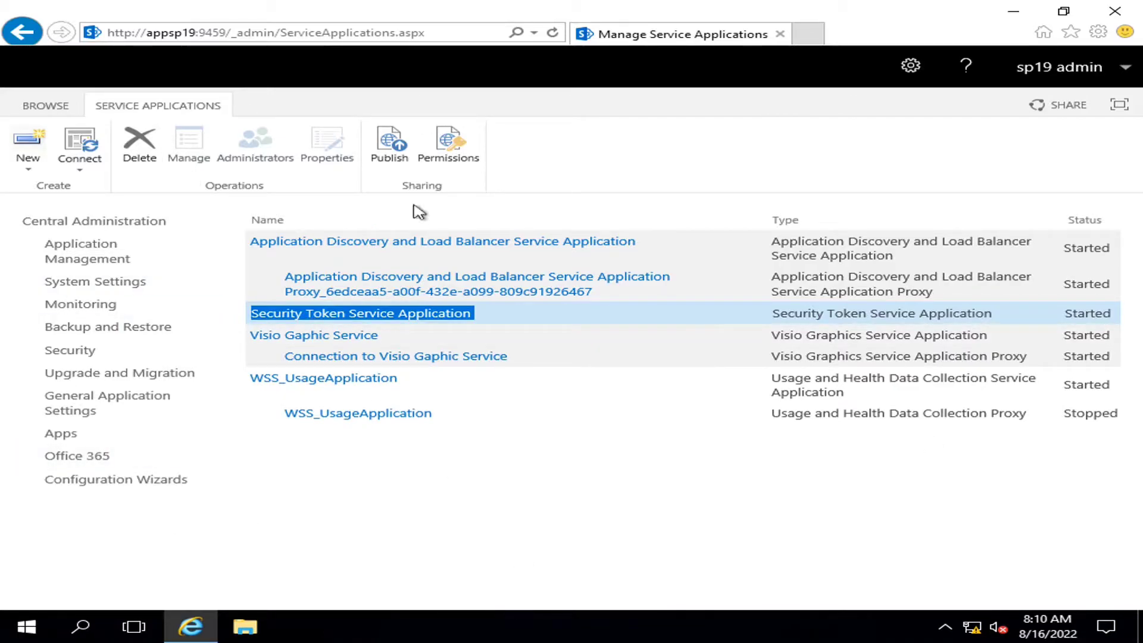
pyautogui.moveTo(675, 4)
# Open New > Search Service Application, scroll through the creation form, then cancel it
pyautogui.click(396, 546)
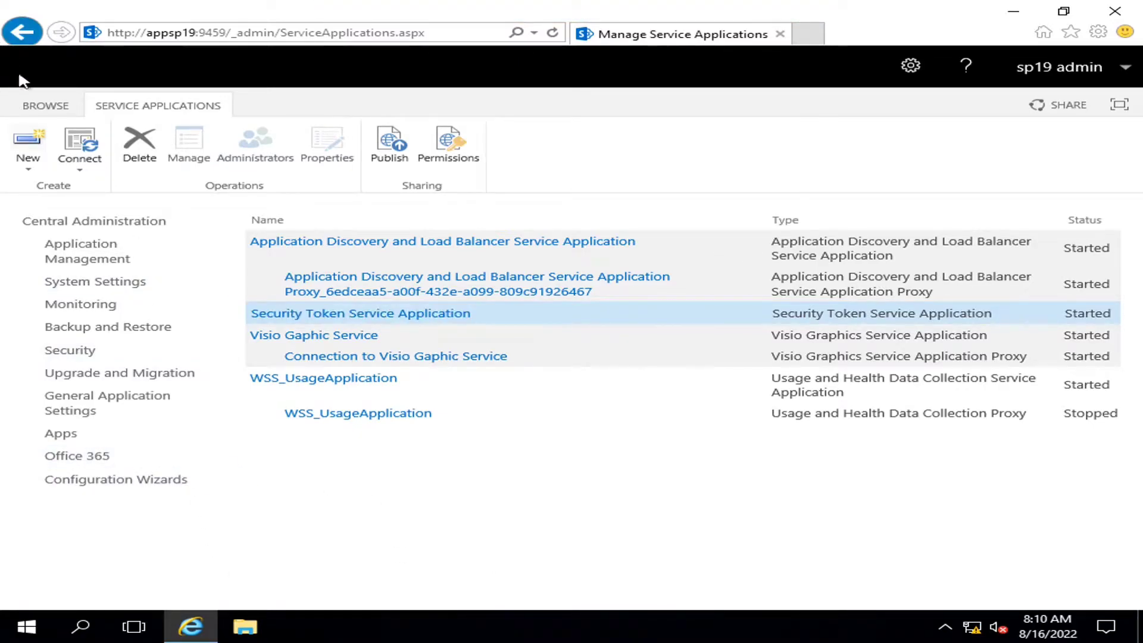
pyautogui.click(30, 160)
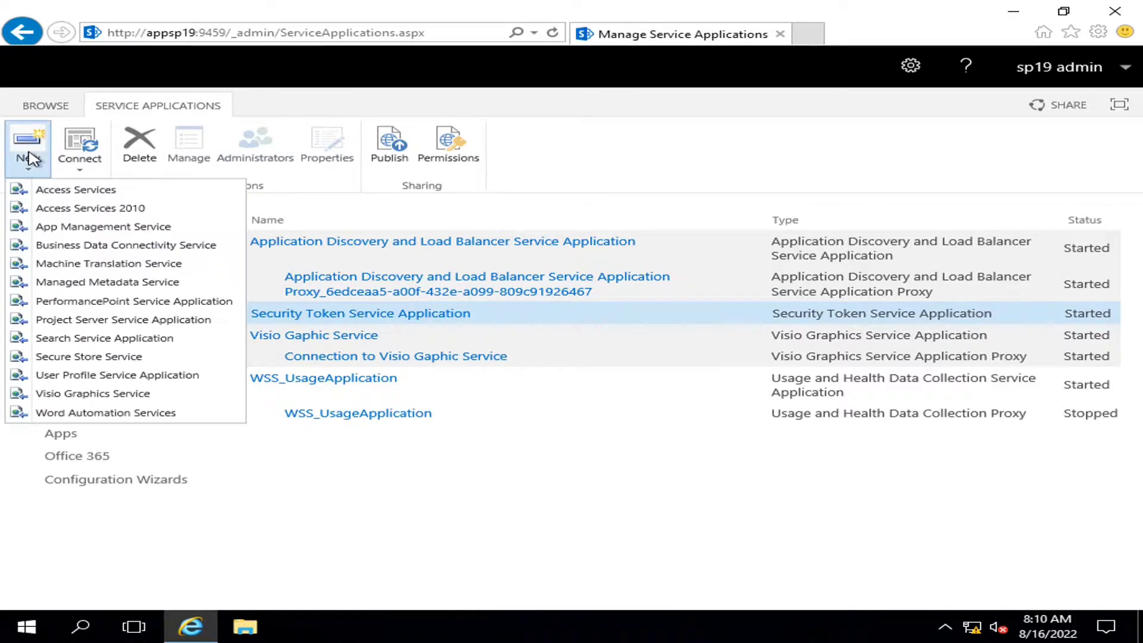
pyautogui.click(86, 338)
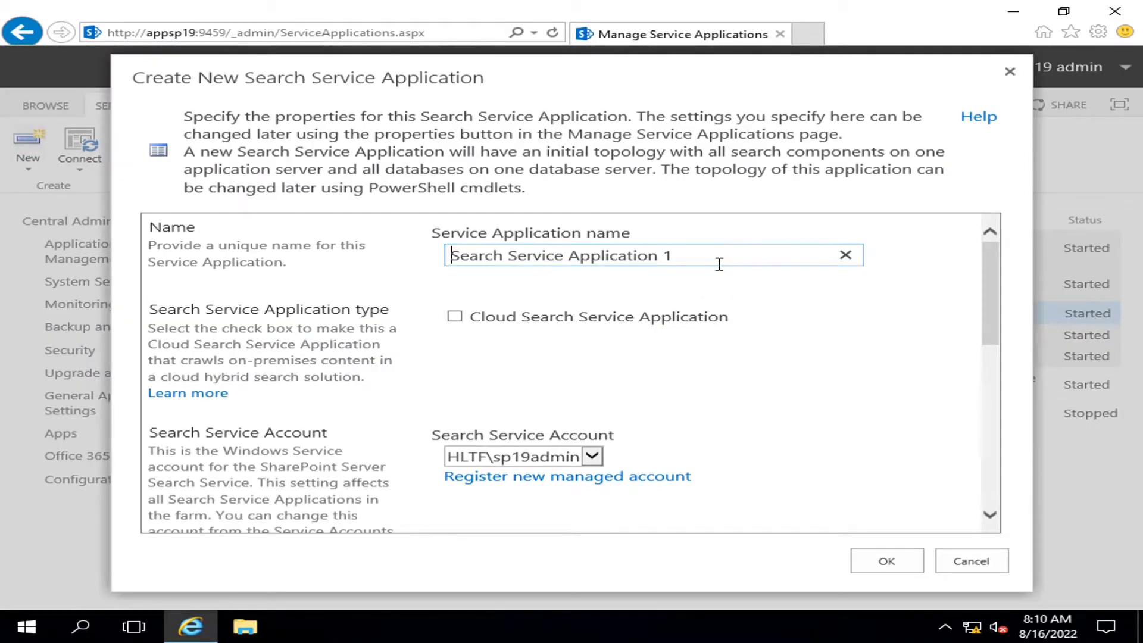
pyautogui.scroll(-2, 767, 315)
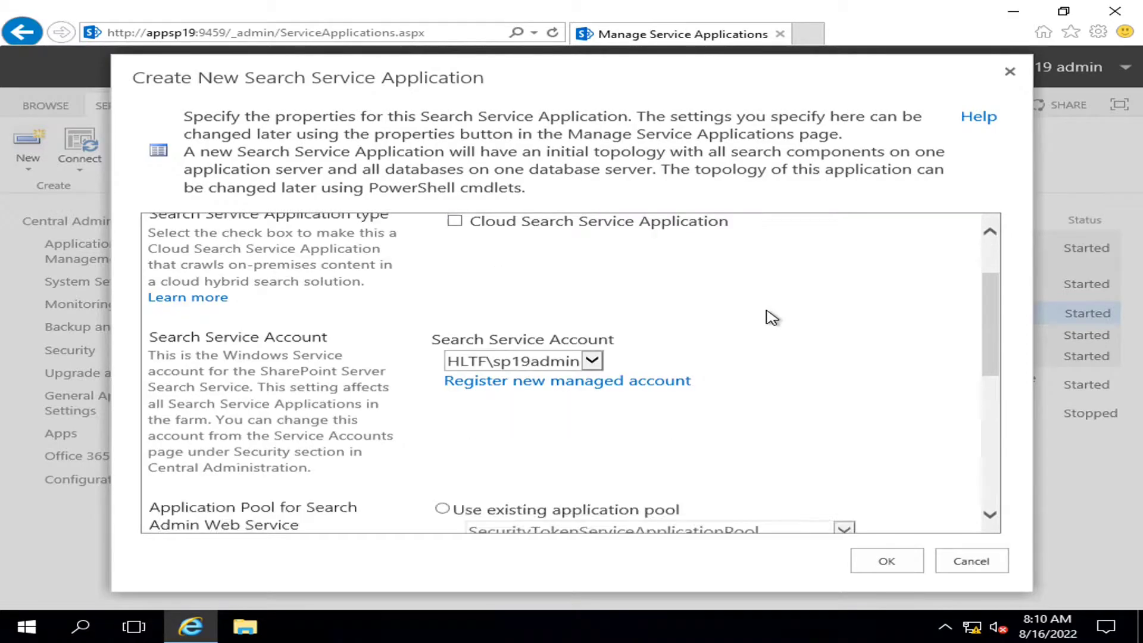
pyautogui.scroll(-3, 733, 354)
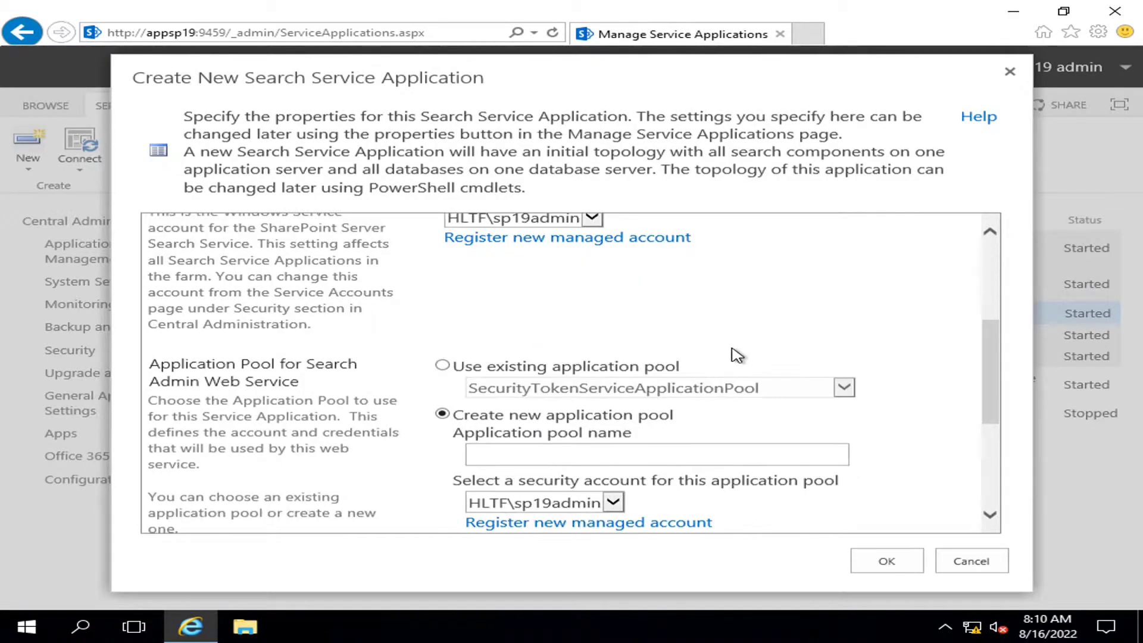
pyautogui.scroll(3, 737, 355)
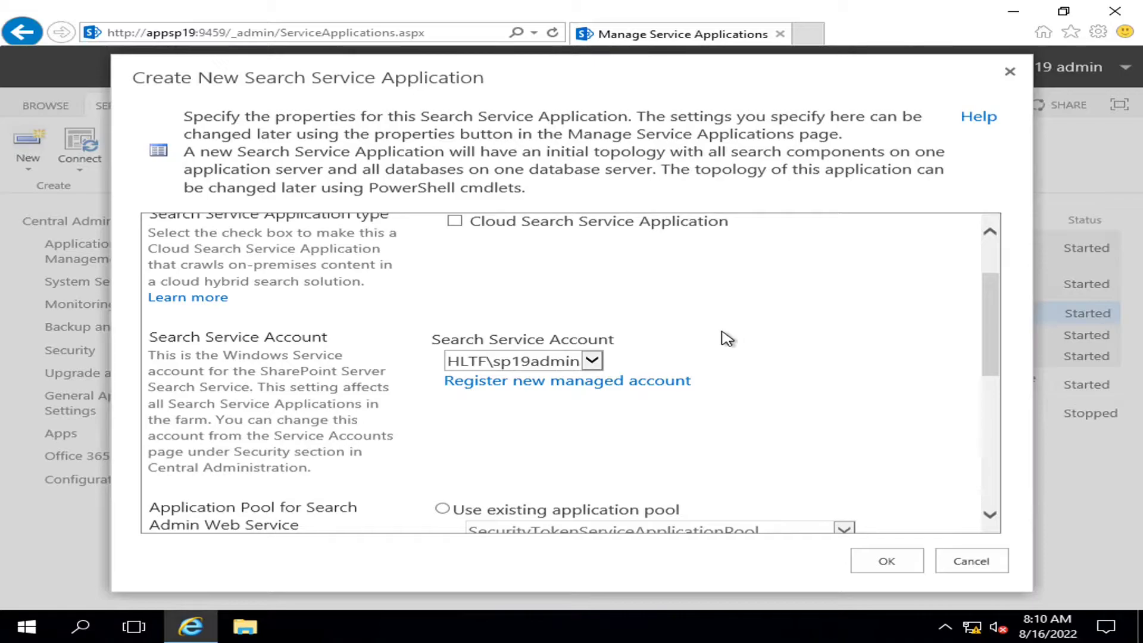
pyautogui.scroll(2, 723, 336)
pyautogui.click(970, 560)
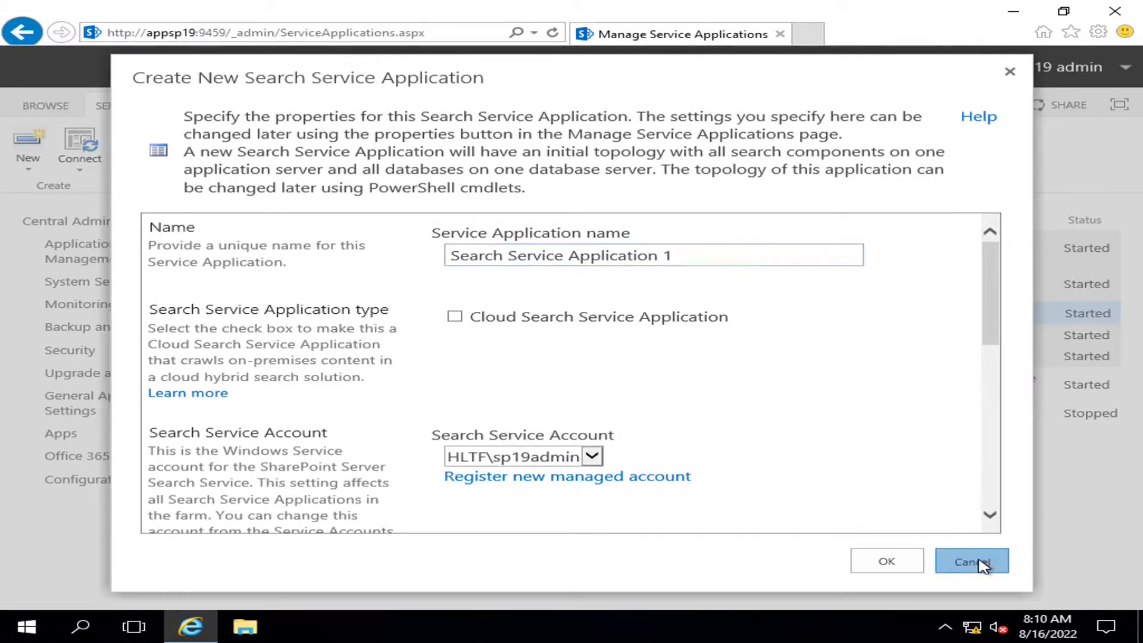
# Reopen the Create New Search Service Application dialog from the New menu
pyautogui.click(28, 148)
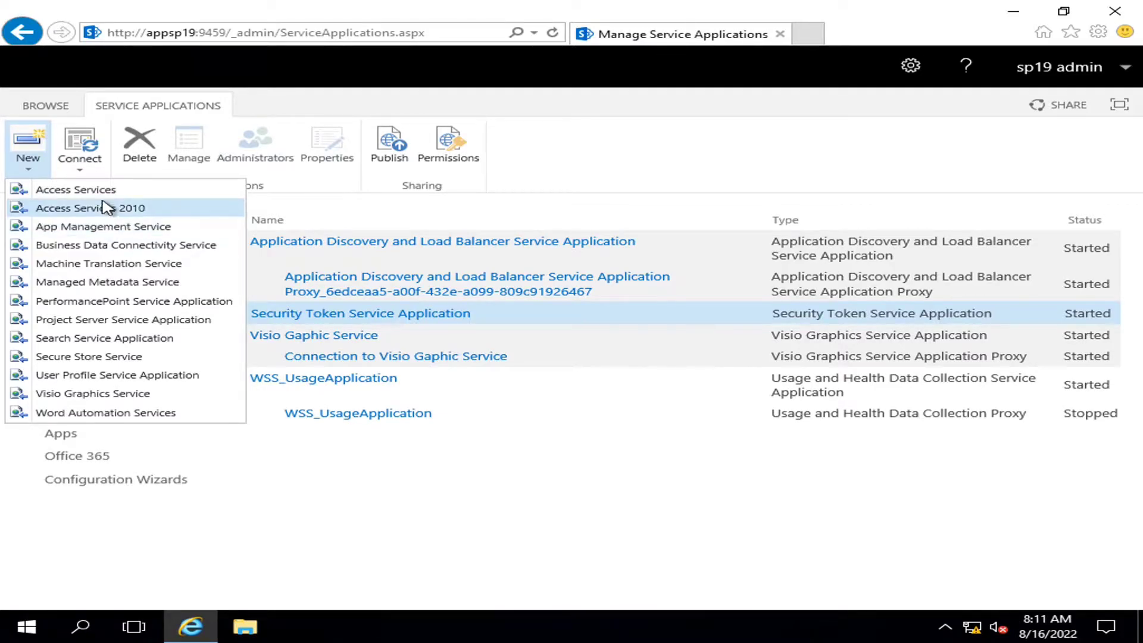
pyautogui.click(70, 339)
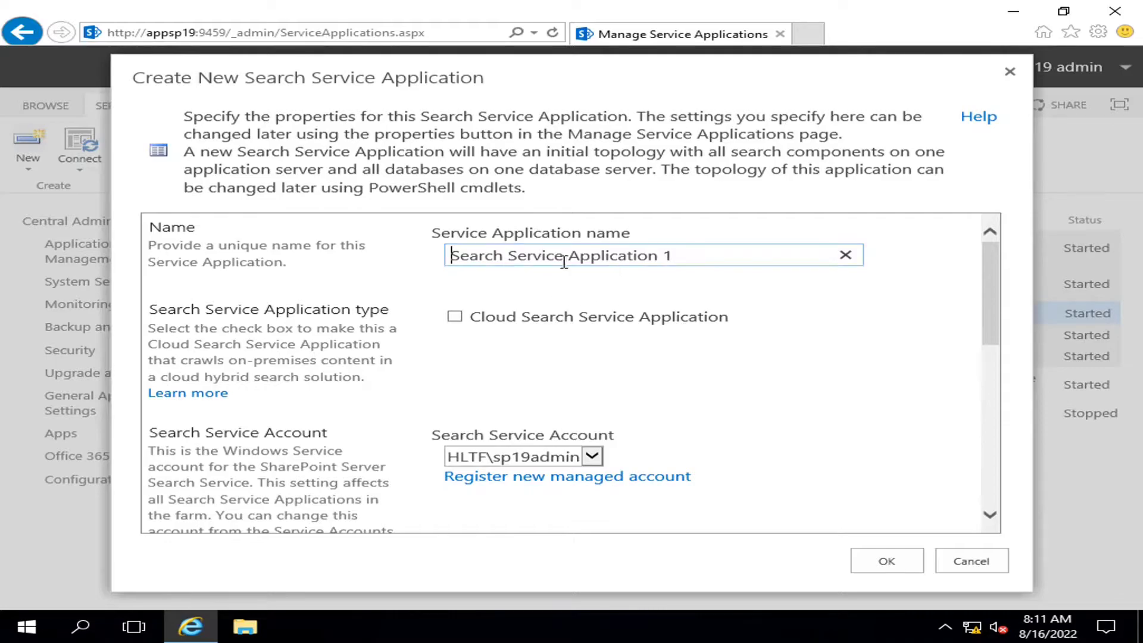
# Name the new Admin Web Service application pool 'SSA AdminWebServicesPool'
pyautogui.scroll(-2, 714, 357)
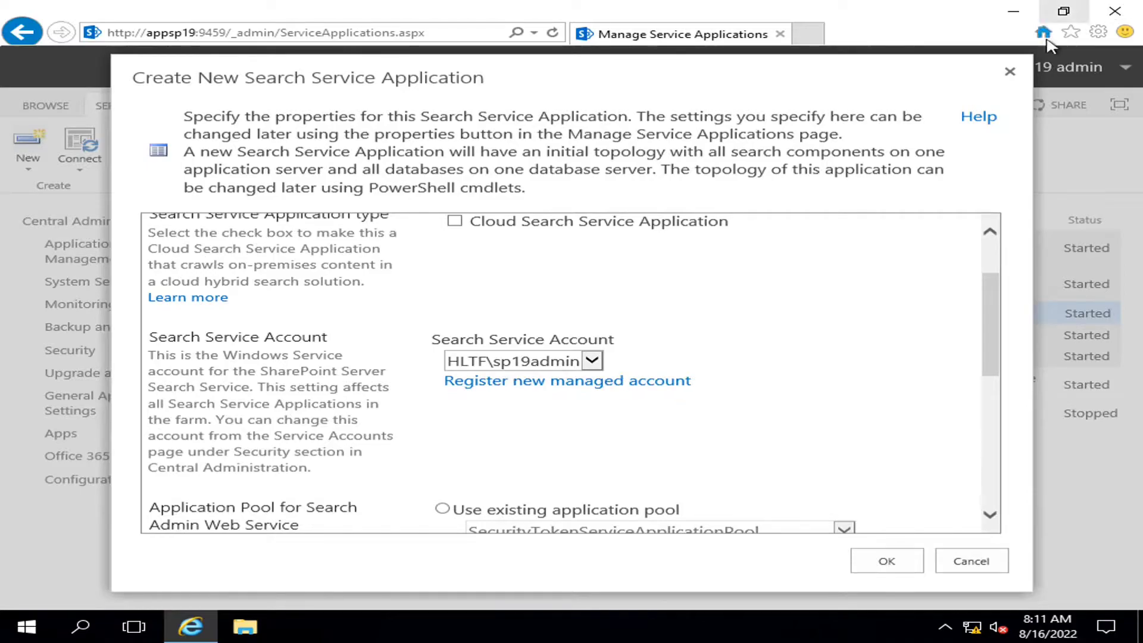
pyautogui.moveTo(987, 306); pyautogui.dragTo(904, 377)
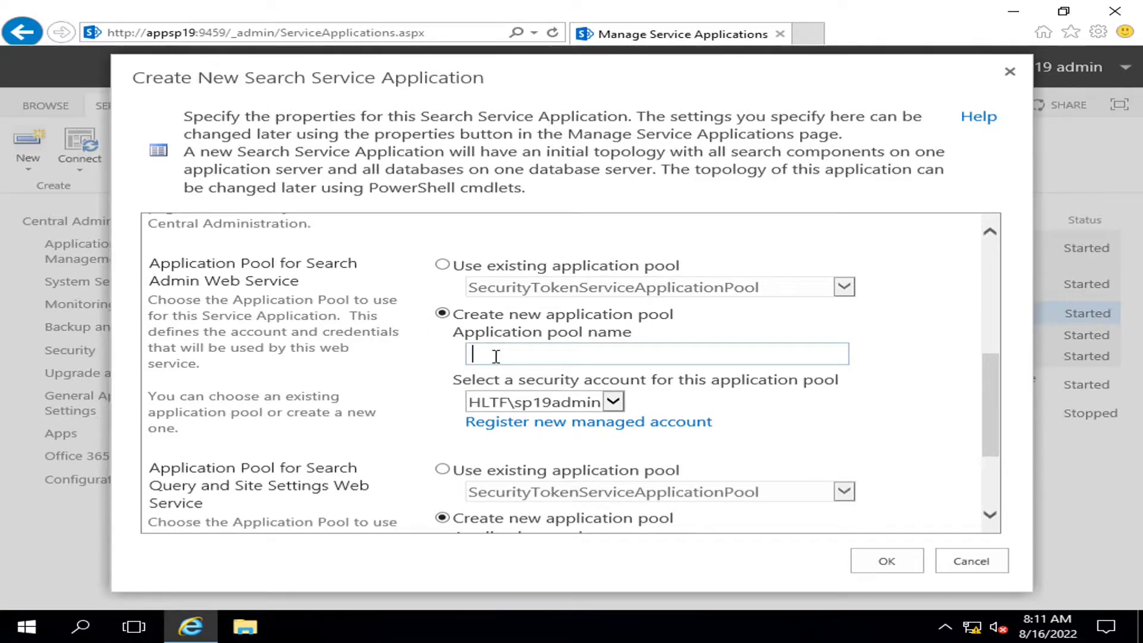
pyautogui.write('SSA AdminWeb')
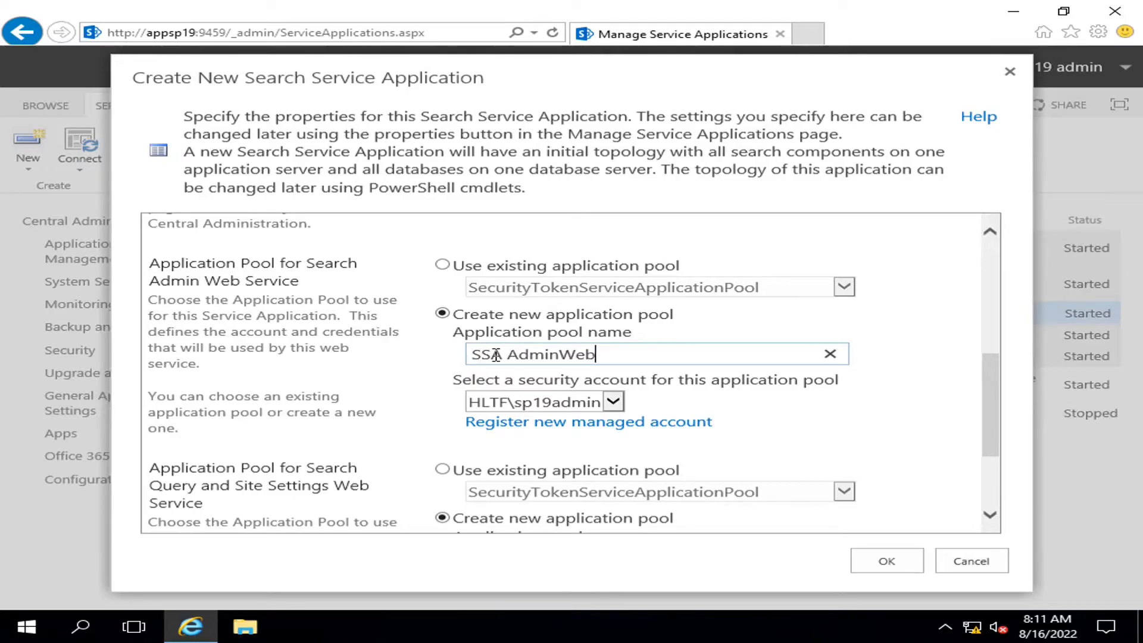
pyautogui.write('ServicesPool')
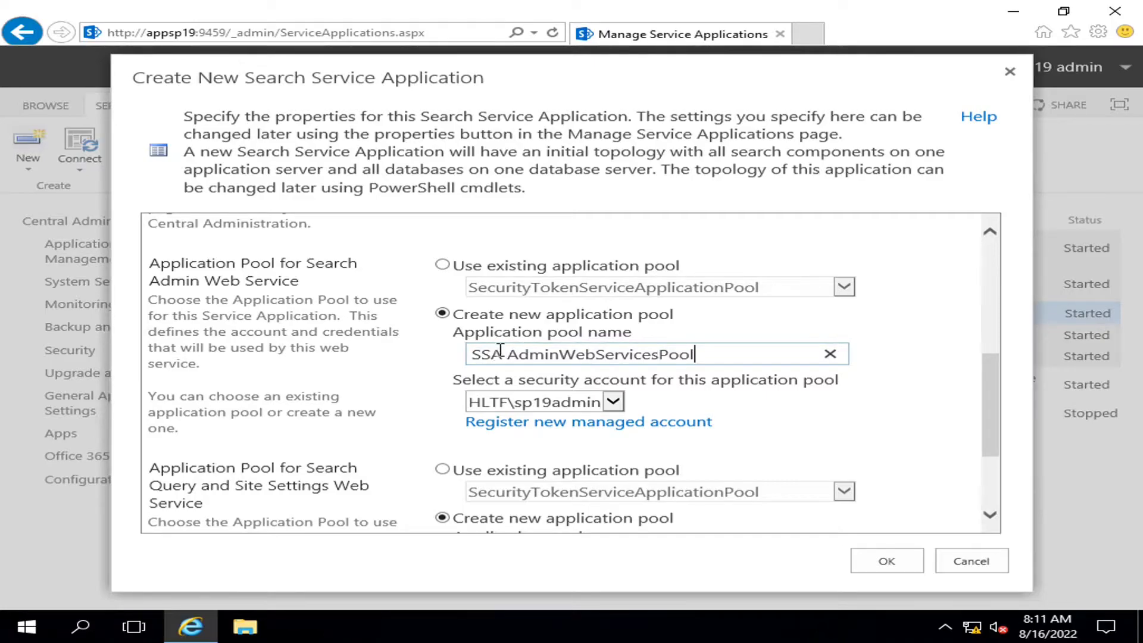
pyautogui.scroll(-2, 651, 428)
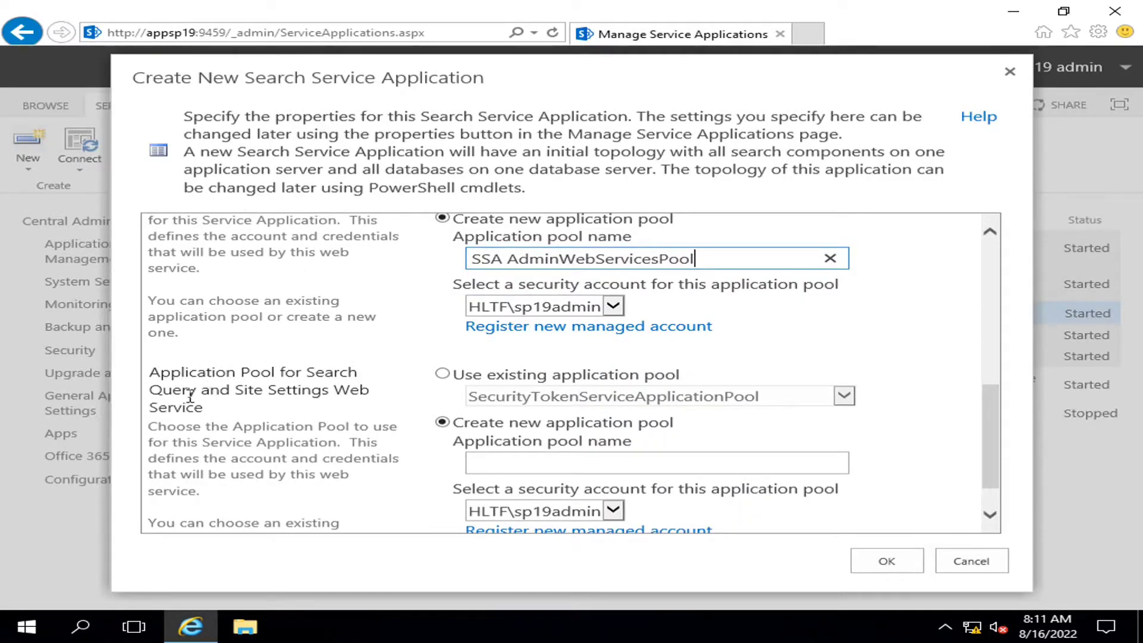
# Name the Query and Site Settings pool 'SSA SearchQueryServicesPool' by editing the copied admin name
pyautogui.click(494, 459)
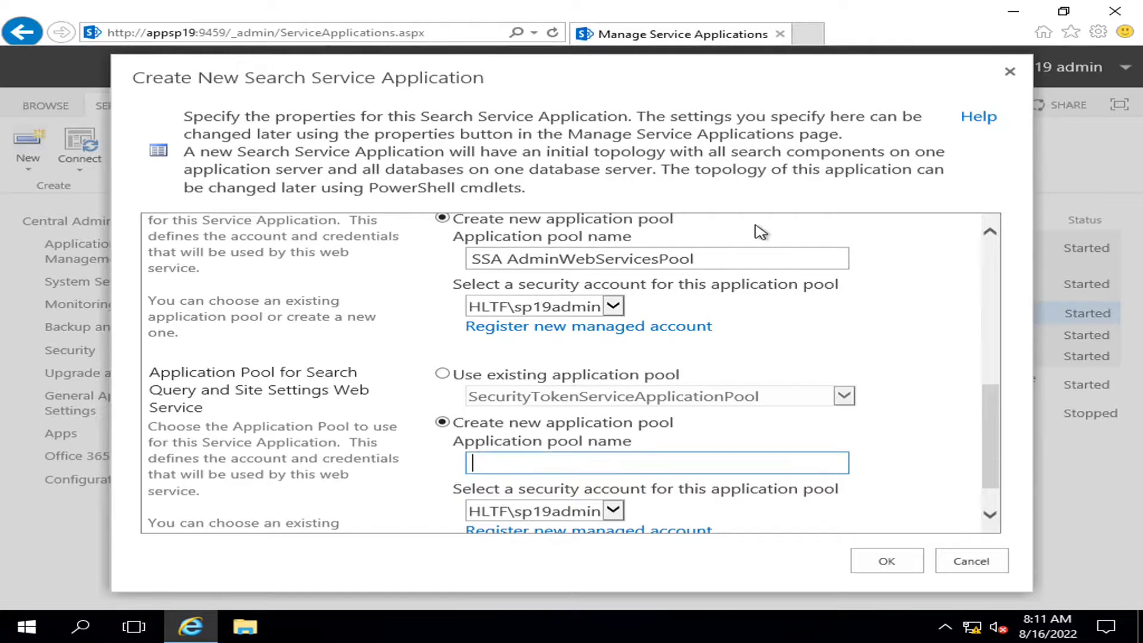
pyautogui.moveTo(742, 258); pyautogui.dragTo(474, 277)
pyautogui.hotkey('ctrl', 'c')
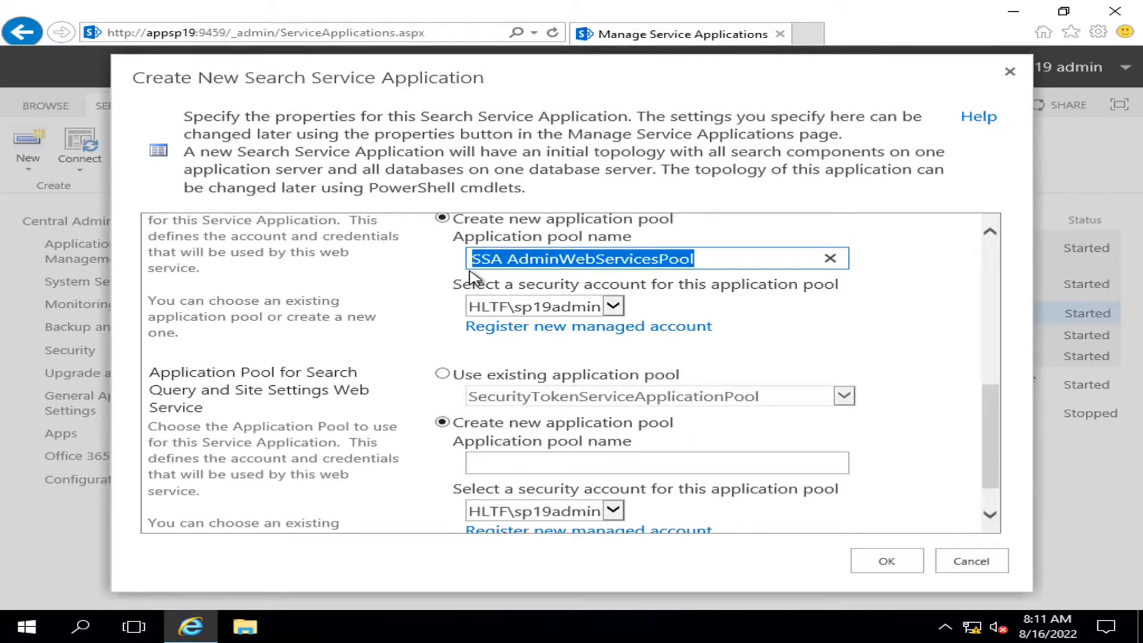
pyautogui.click(510, 459)
pyautogui.hotkey('ctrl', 'v')
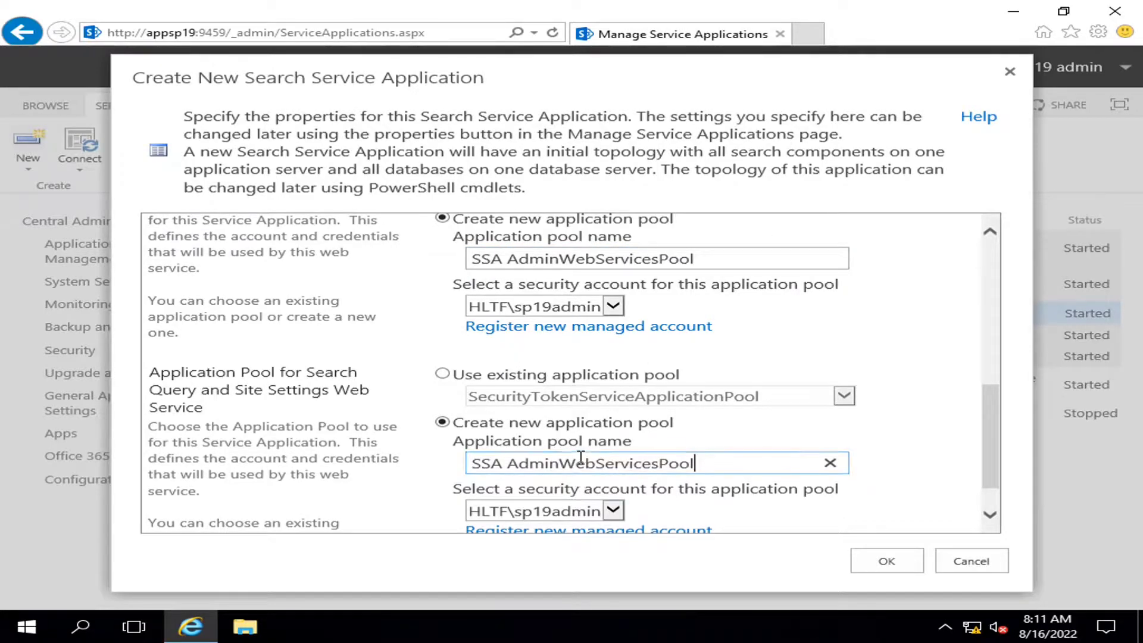
pyautogui.press('Left')
pyautogui.press('Left')
pyautogui.press('Left')
pyautogui.press('Left')
pyautogui.press('Left')
pyautogui.press('Left')
pyautogui.hotkey('shift', 'Left')
pyautogui.hotkey('shift', 'Left')
pyautogui.hotkey('shift', 'Left')
pyautogui.hotkey('shift', 'Left')
pyautogui.hotkey('shift', 'Left')
pyautogui.hotkey('shift', 'Left')
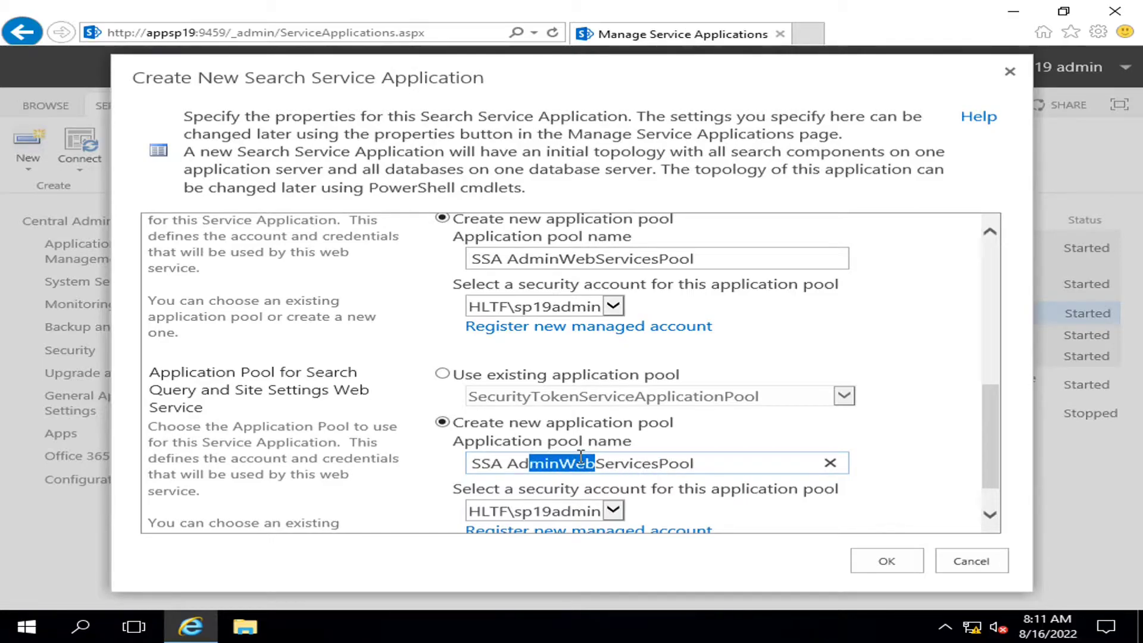
pyautogui.hotkey('shift', 'Left')
pyautogui.hotkey('shift', 'Left')
pyautogui.write('Search')
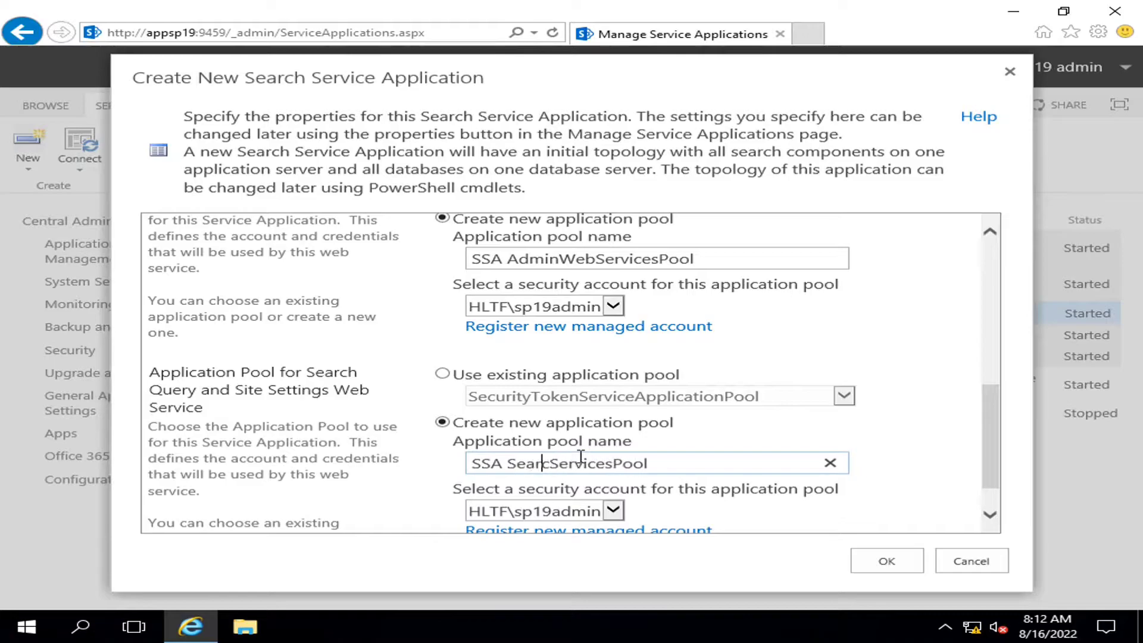
pyautogui.write('Query')
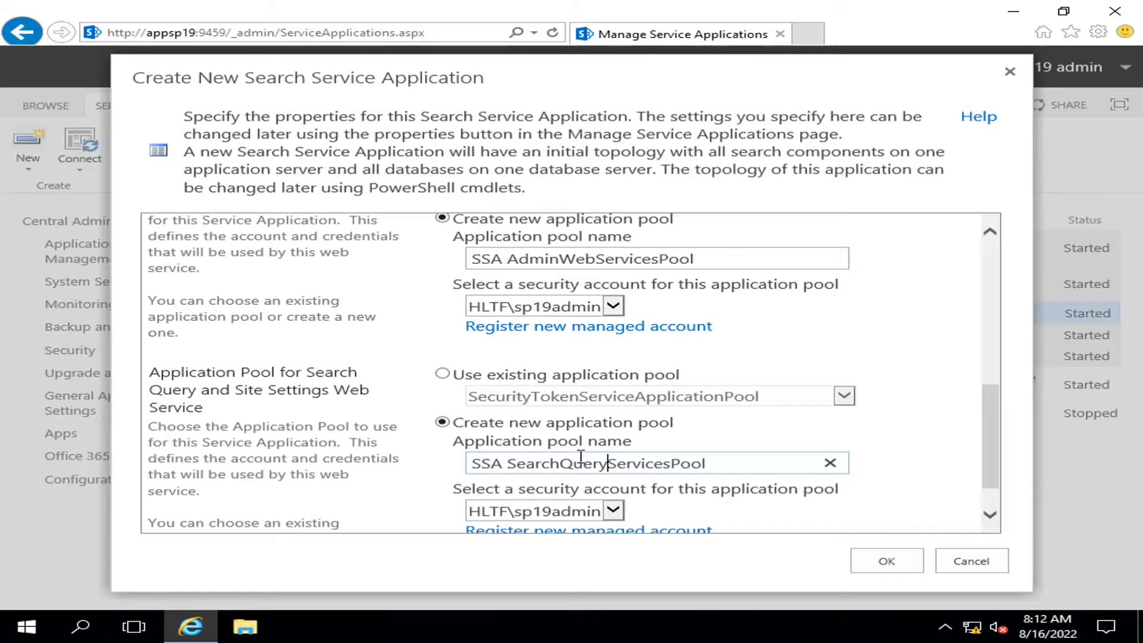
pyautogui.moveTo(988, 426); pyautogui.dragTo(987, 455)
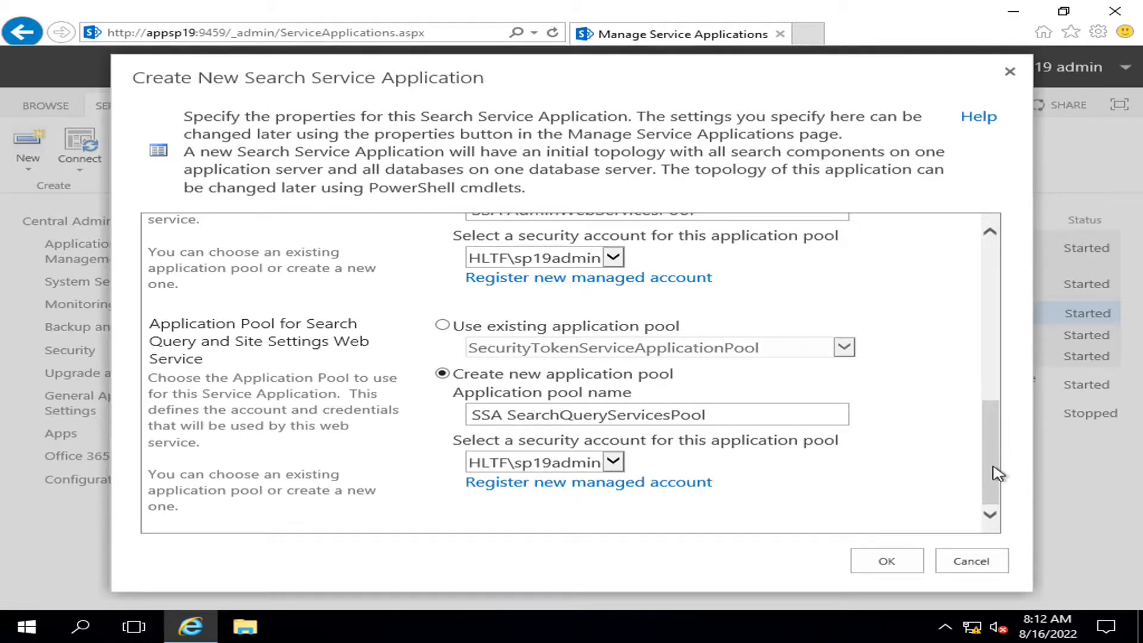
pyautogui.scroll(3, 813, 500)
pyautogui.scroll(-3, 813, 500)
pyautogui.click(886, 561)
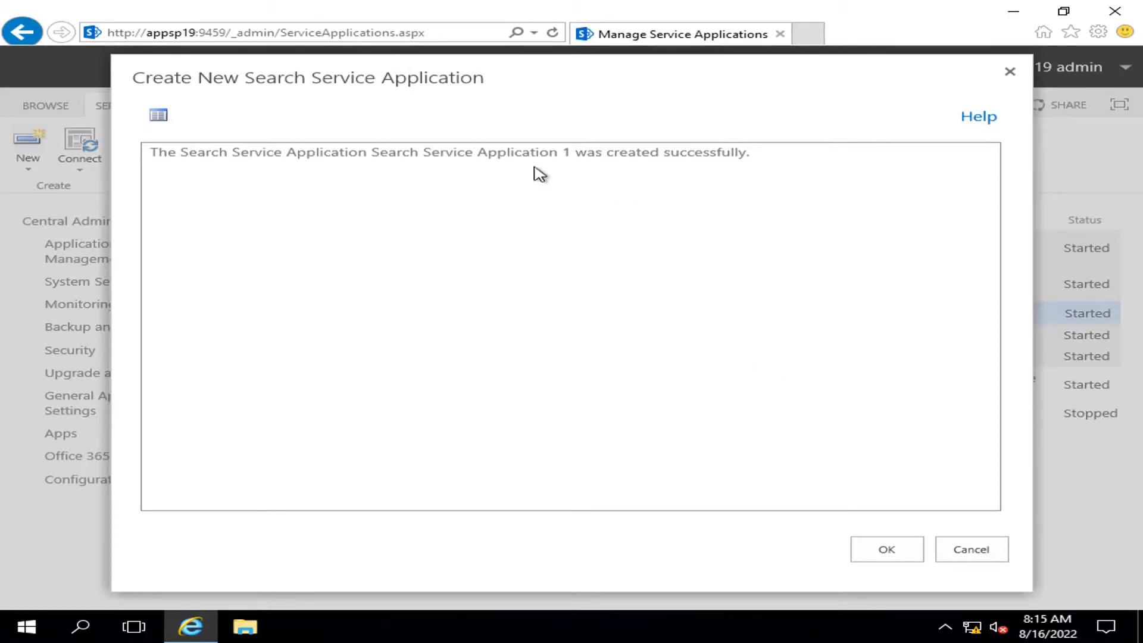
pyautogui.click(865, 549)
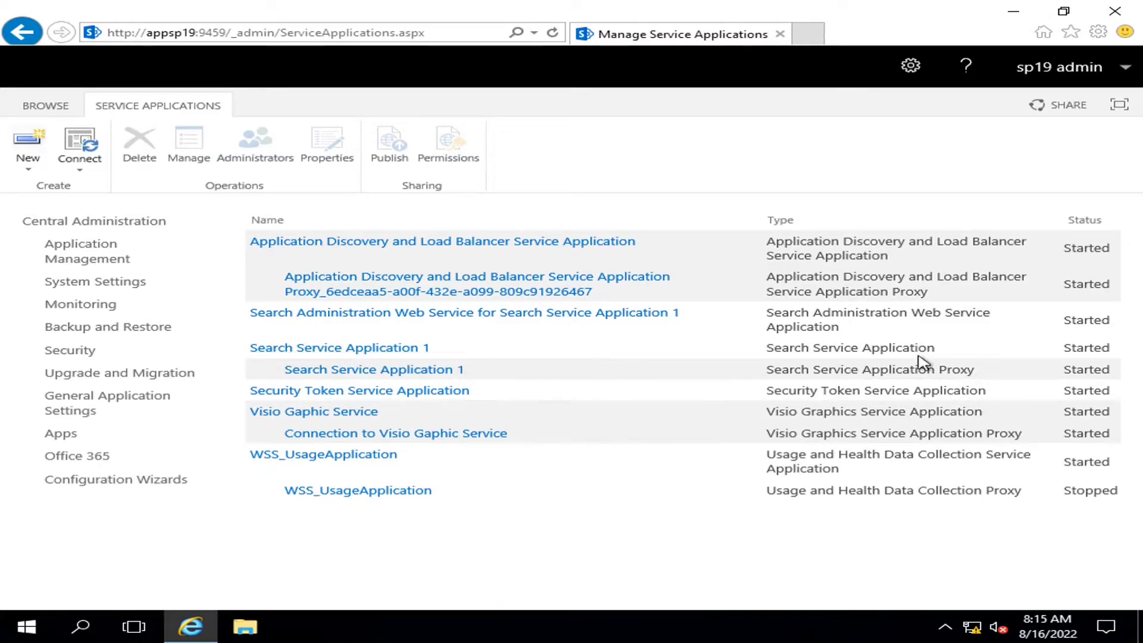
pyautogui.moveTo(841, 328); pyautogui.dragTo(771, 314)
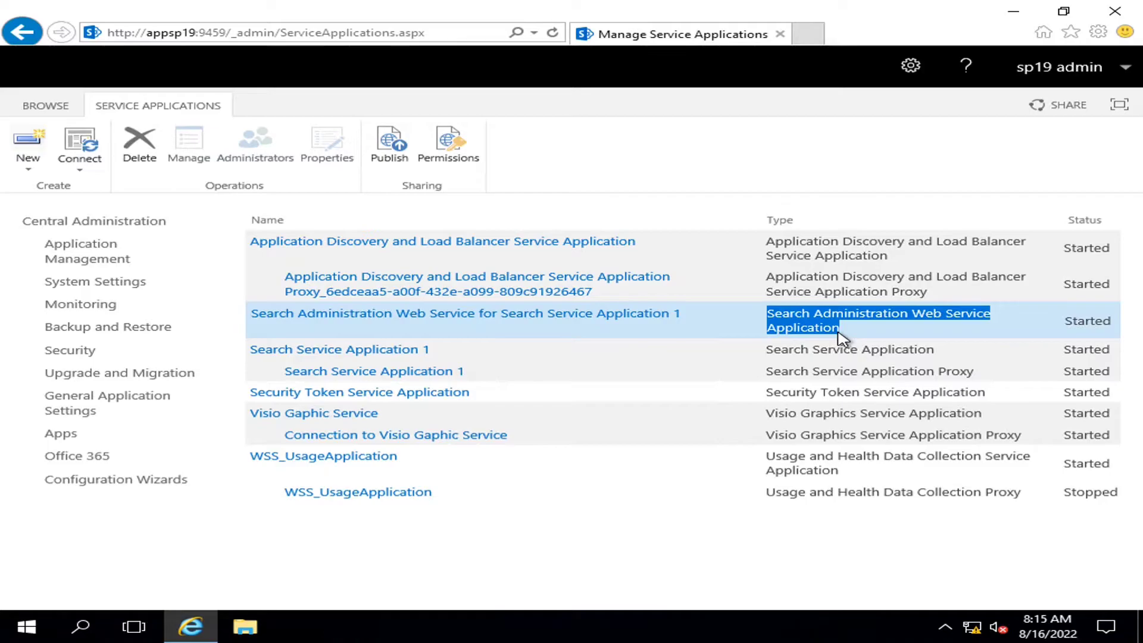
pyautogui.click(619, 591)
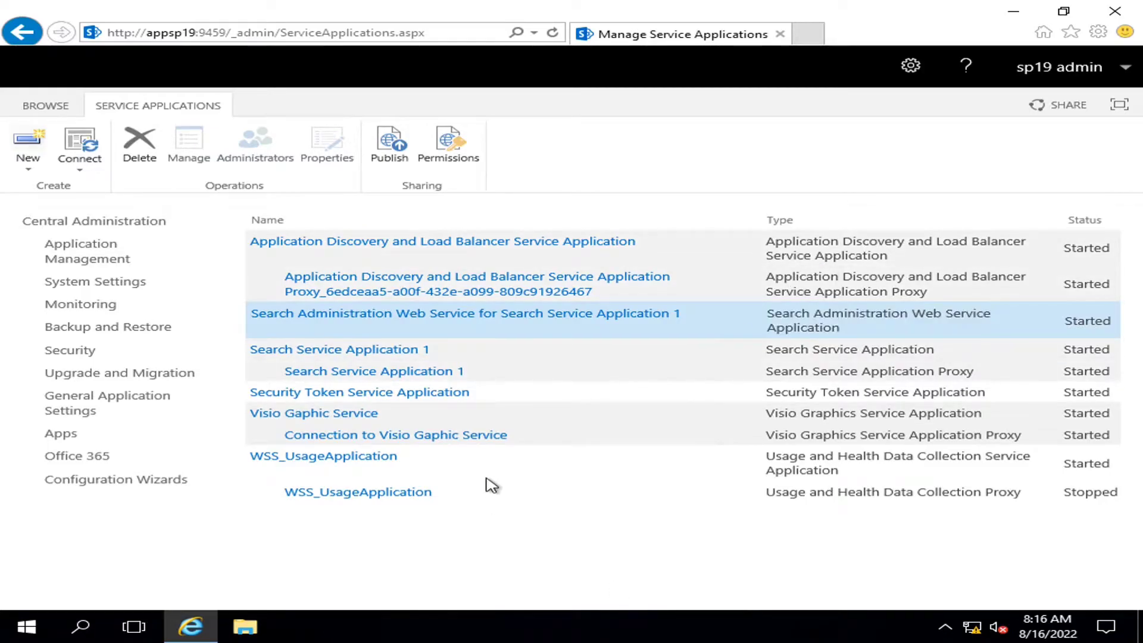
# Open Search Service Application 1's administration page and view, then cancel, the default content access account
pyautogui.click(356, 347)
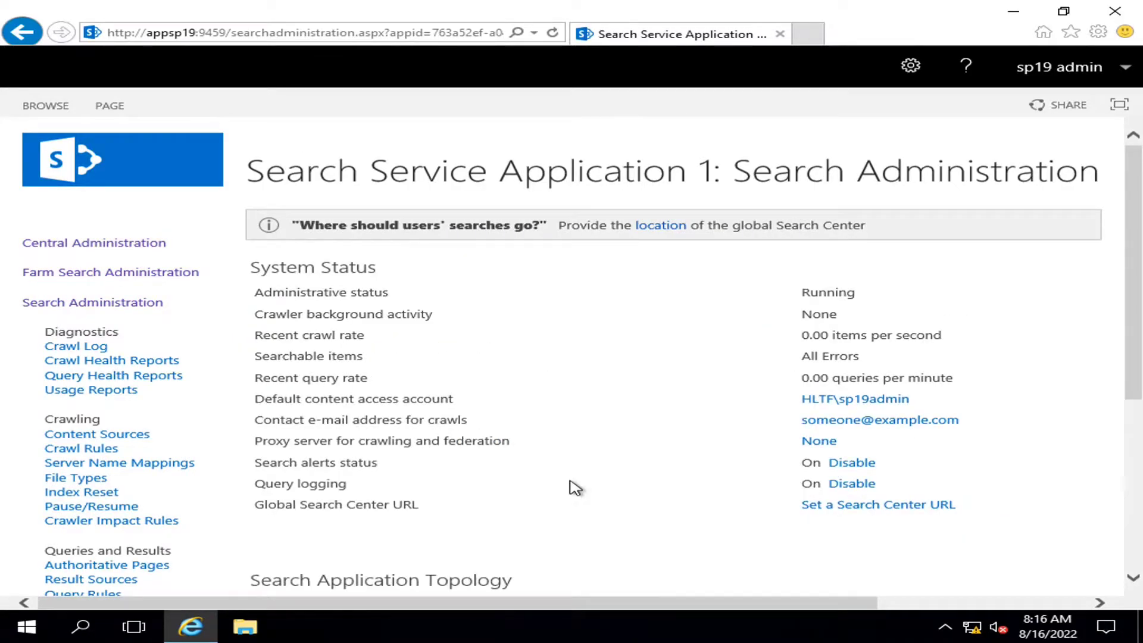
pyautogui.scroll(-5, 783, 492)
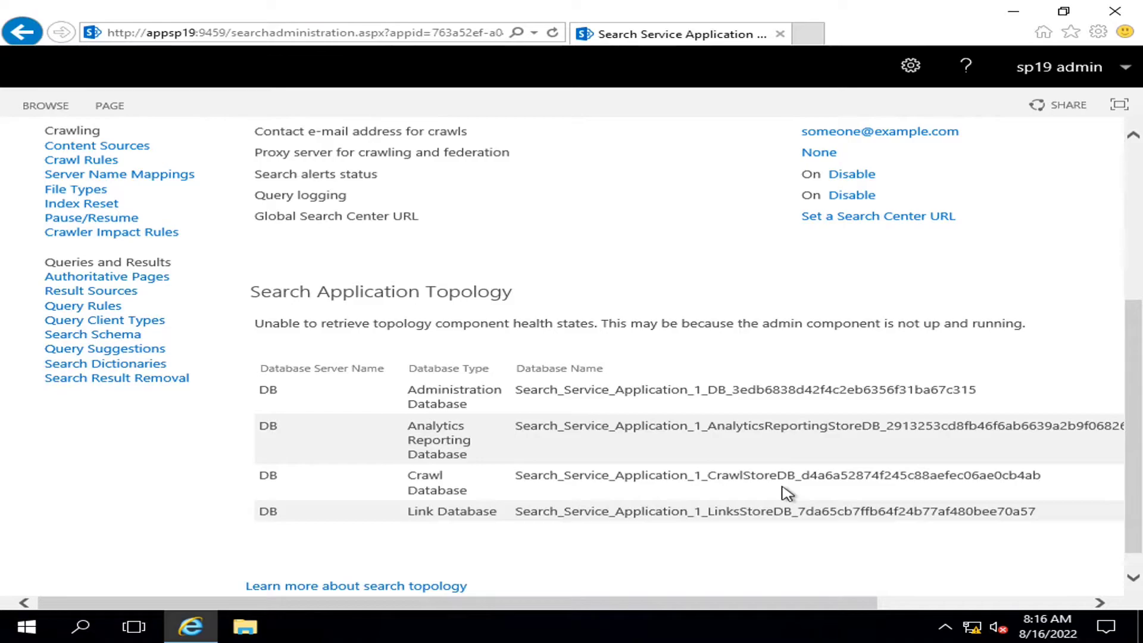
pyautogui.scroll(4, 523, 529)
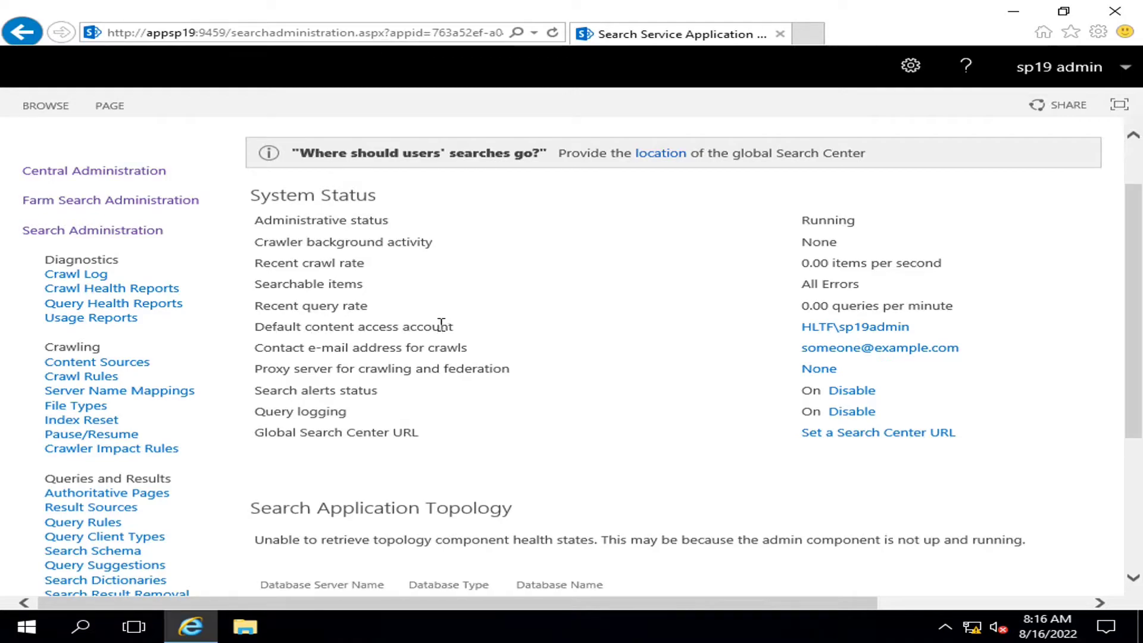
pyautogui.click(861, 329)
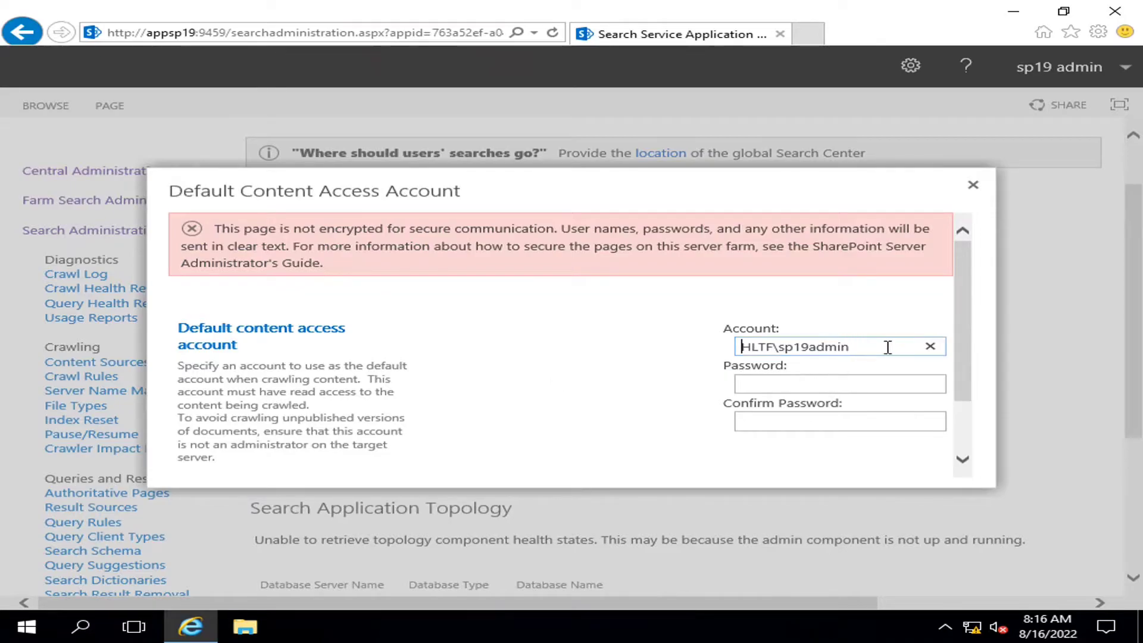
pyautogui.click(974, 185)
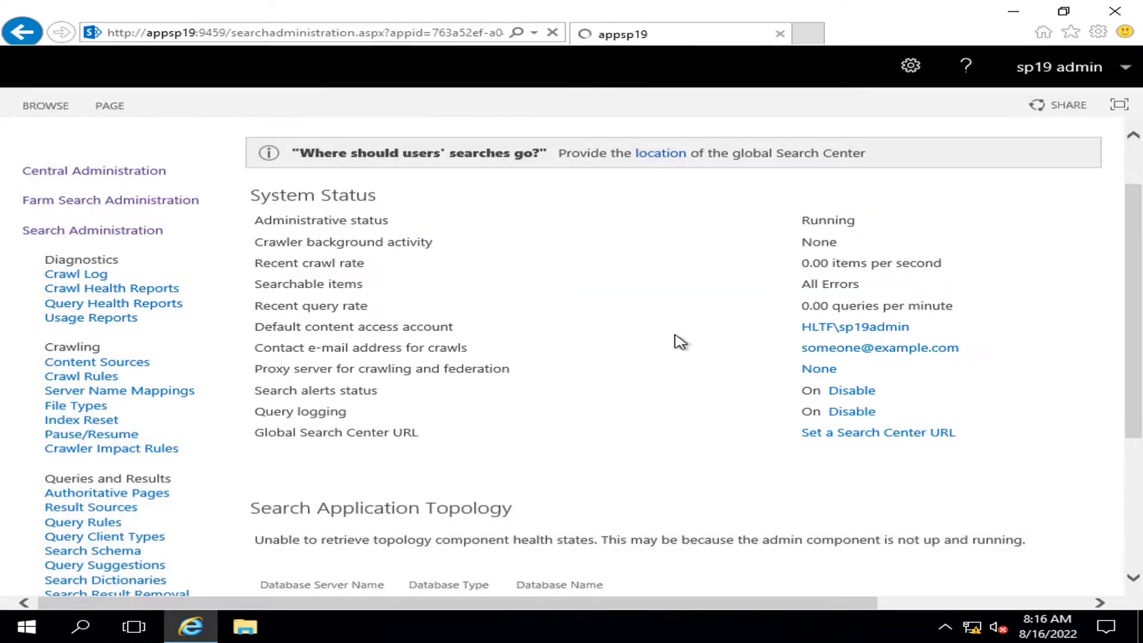
pyautogui.scroll(-2, 625, 352)
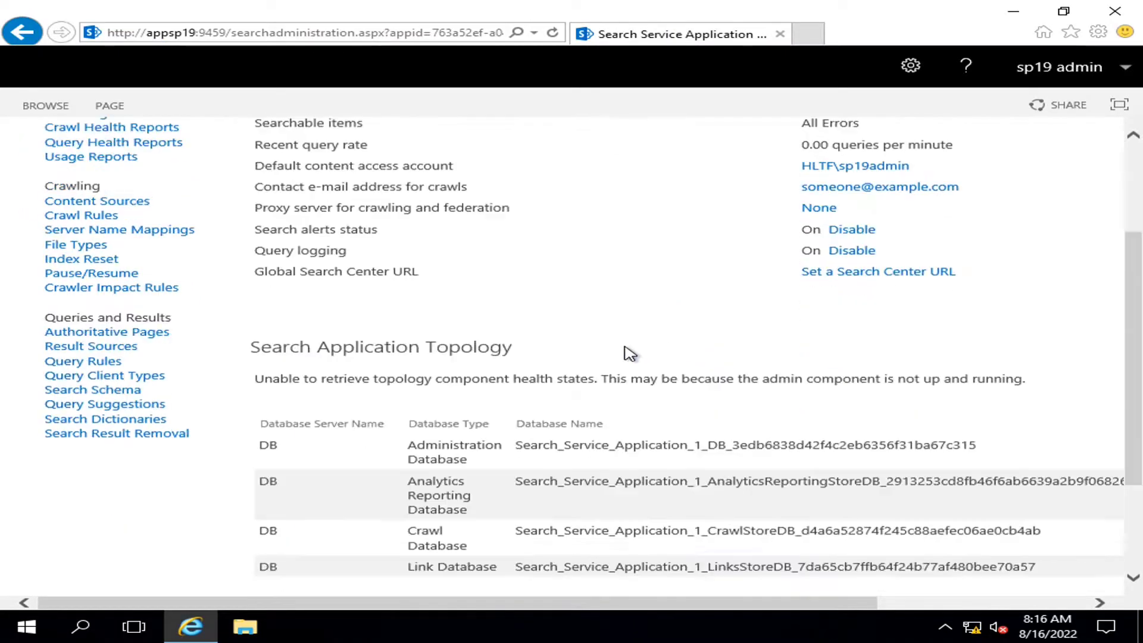
pyautogui.scroll(1, 625, 352)
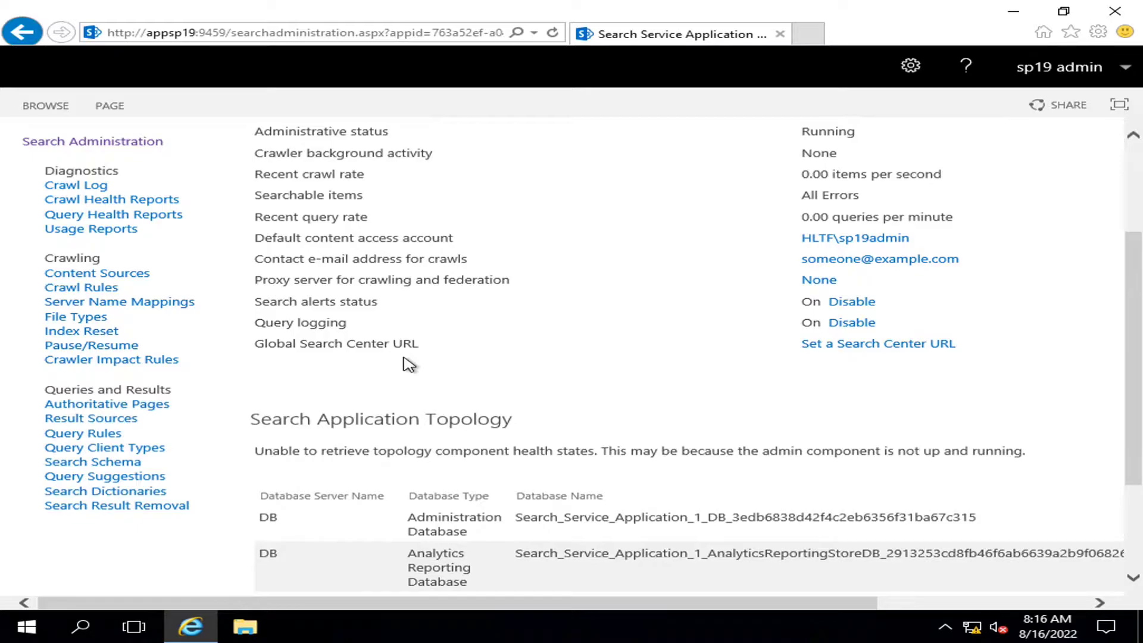
# Review the topology databases: Administration, Analytics Reporting, Crawl and Link databases
pyautogui.scroll(-1, 606, 296)
pyautogui.scroll(-3, 606, 296)
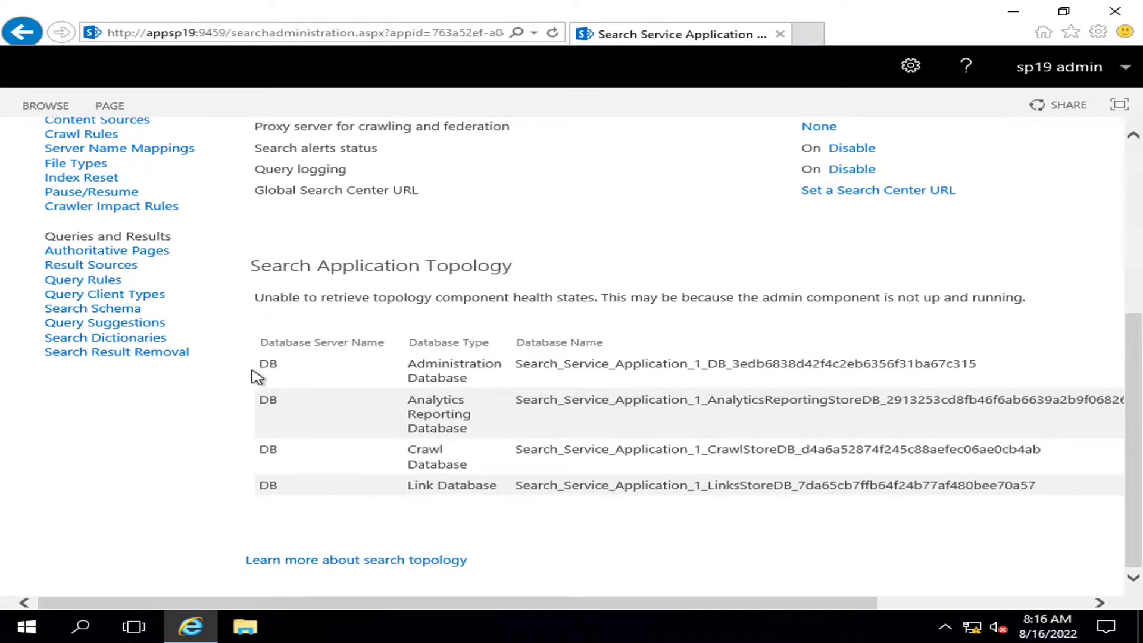
pyautogui.moveTo(259, 361); pyautogui.dragTo(1035, 488)
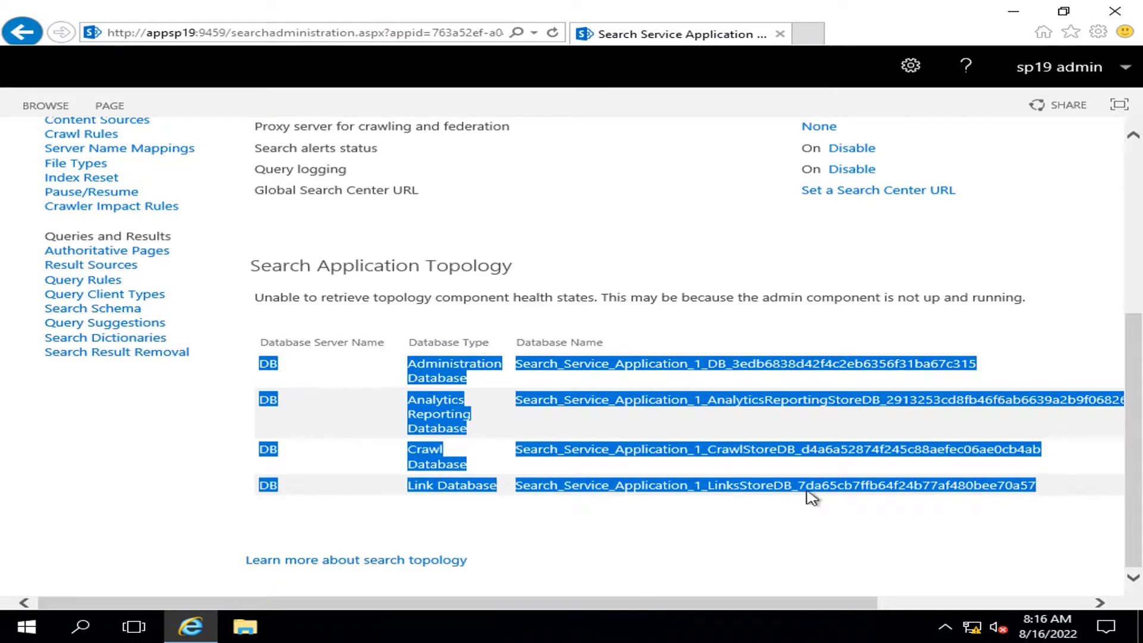
pyautogui.click(439, 518)
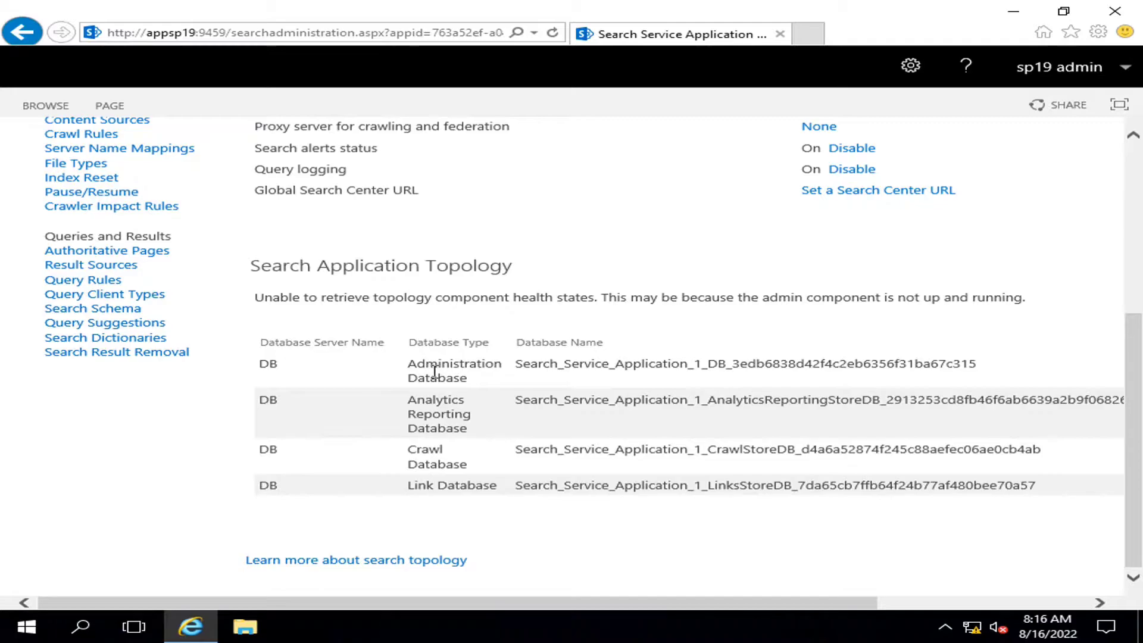
pyautogui.moveTo(516, 364); pyautogui.dragTo(717, 367)
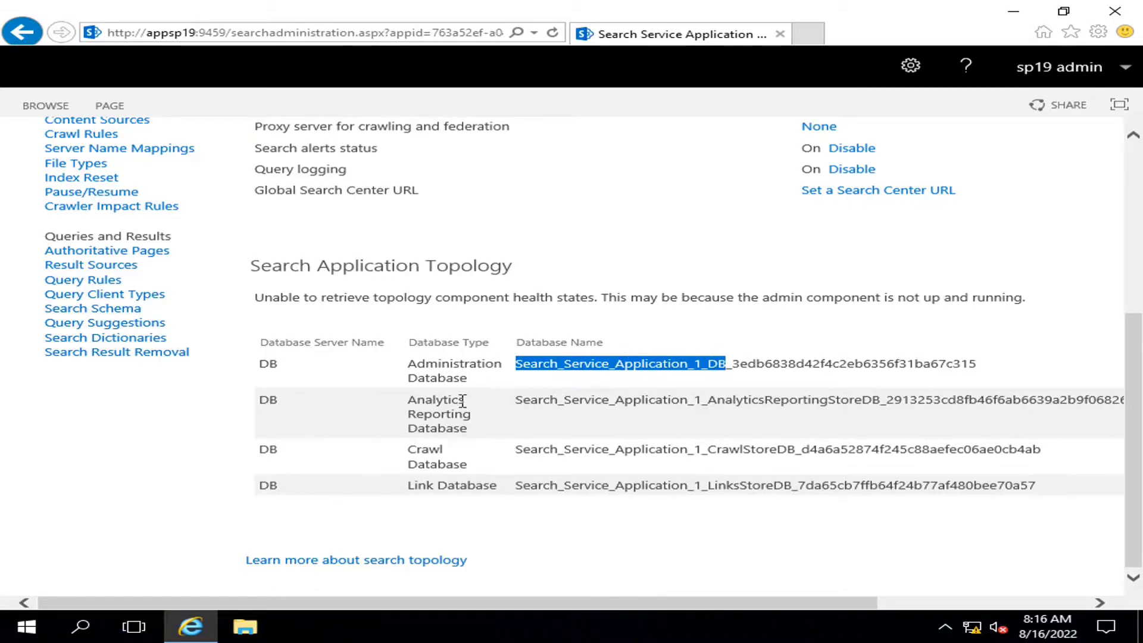
pyautogui.moveTo(408, 400); pyautogui.dragTo(477, 424)
pyautogui.moveTo(409, 460); pyautogui.dragTo(474, 466)
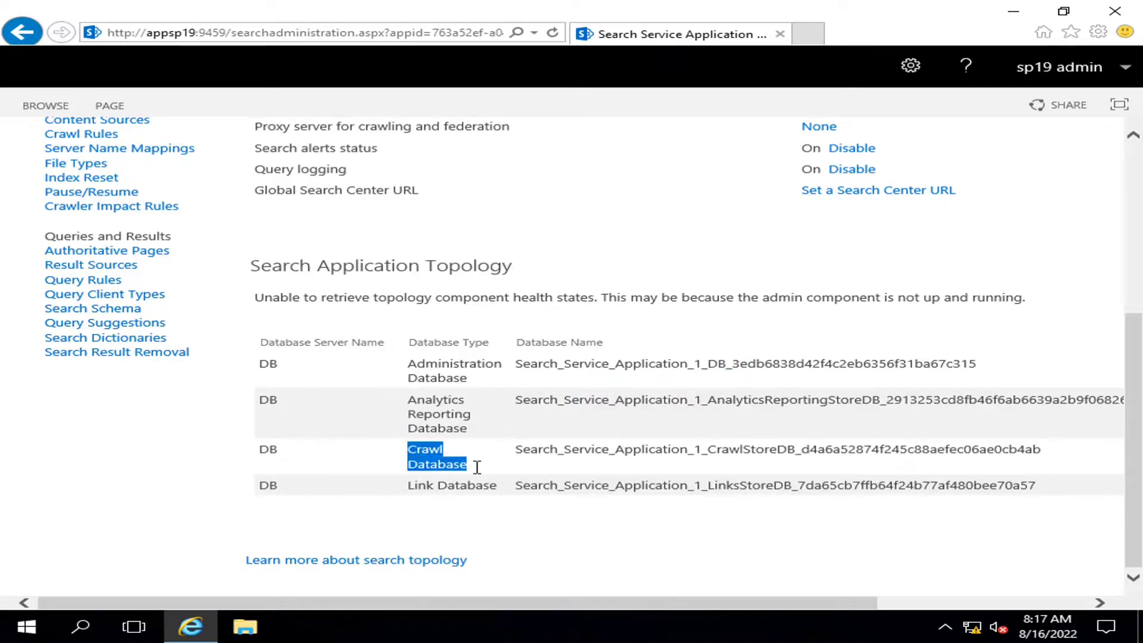
pyautogui.moveTo(409, 485); pyautogui.dragTo(502, 492)
pyautogui.click(515, 512)
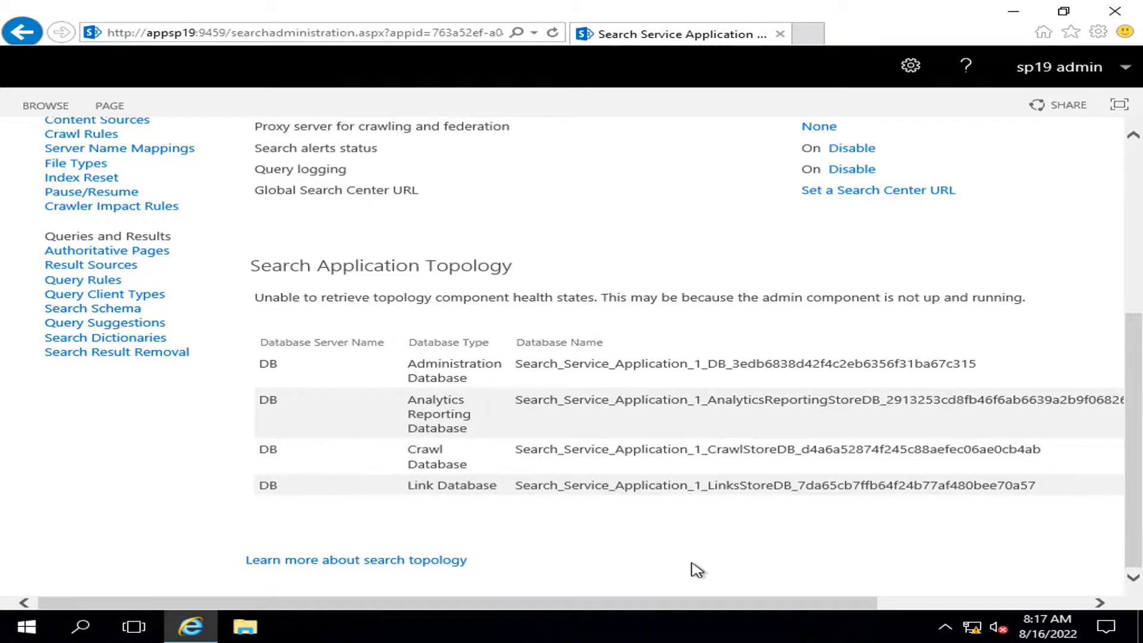
# Minimize the remote session and launch Remote Desktop Connection from the app search
pyautogui.moveTo(690, 8)
pyautogui.click(730, 10)
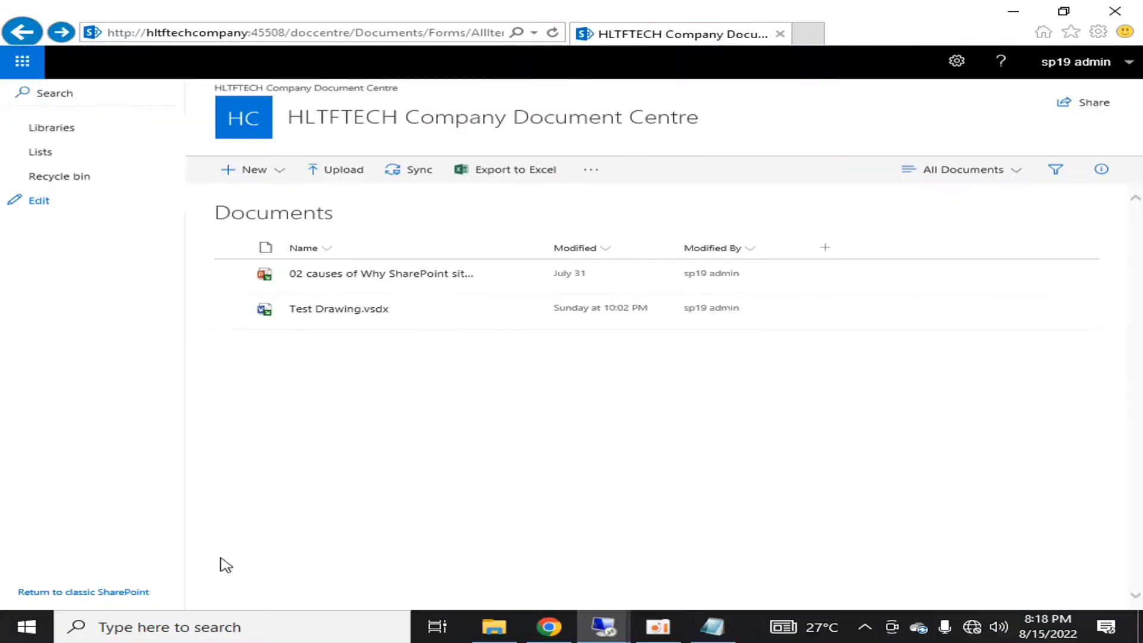
pyautogui.click(26, 627)
pyautogui.write('re')
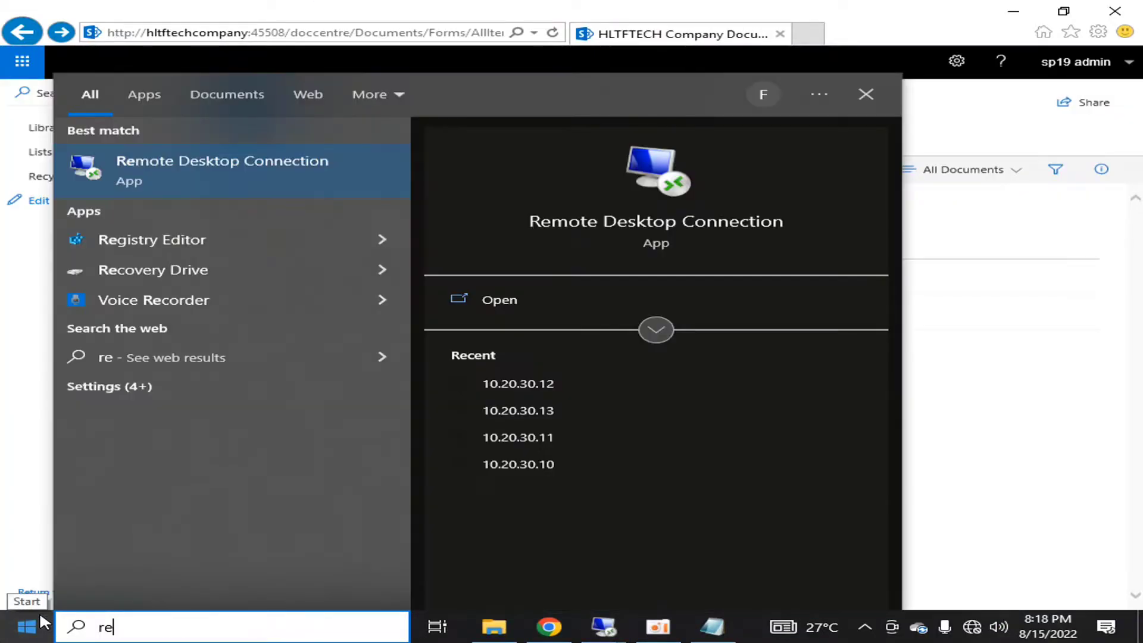
pyautogui.write('mote')
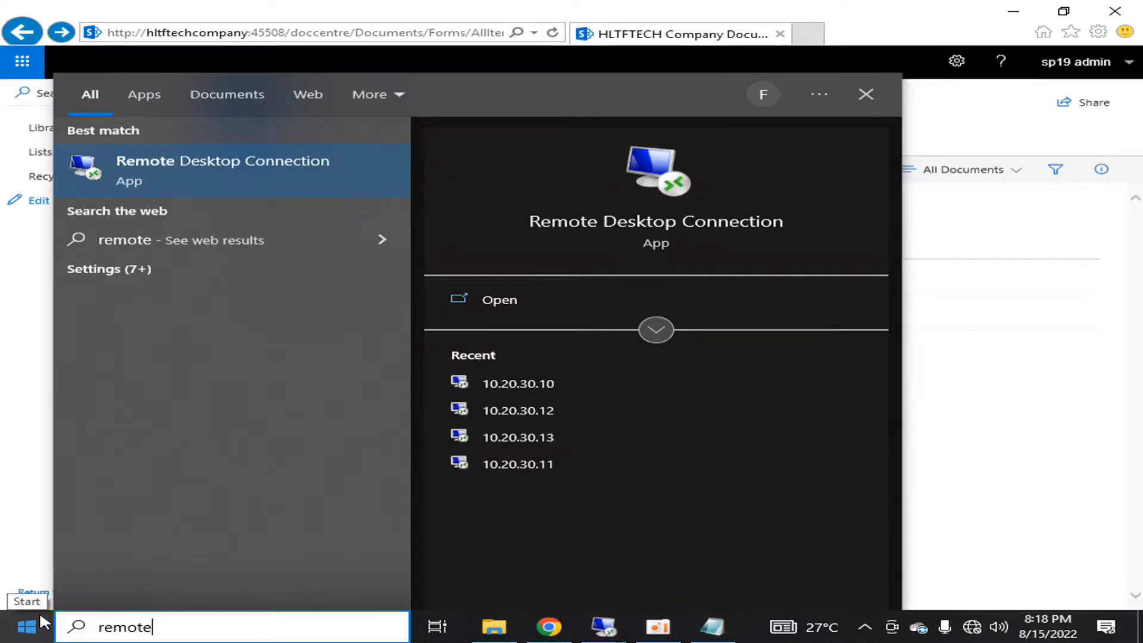
pyautogui.press('Return')
# Connect to 10.20.30.11, signing in with the account password
pyautogui.press('Right')
pyautogui.press('BackSpace')
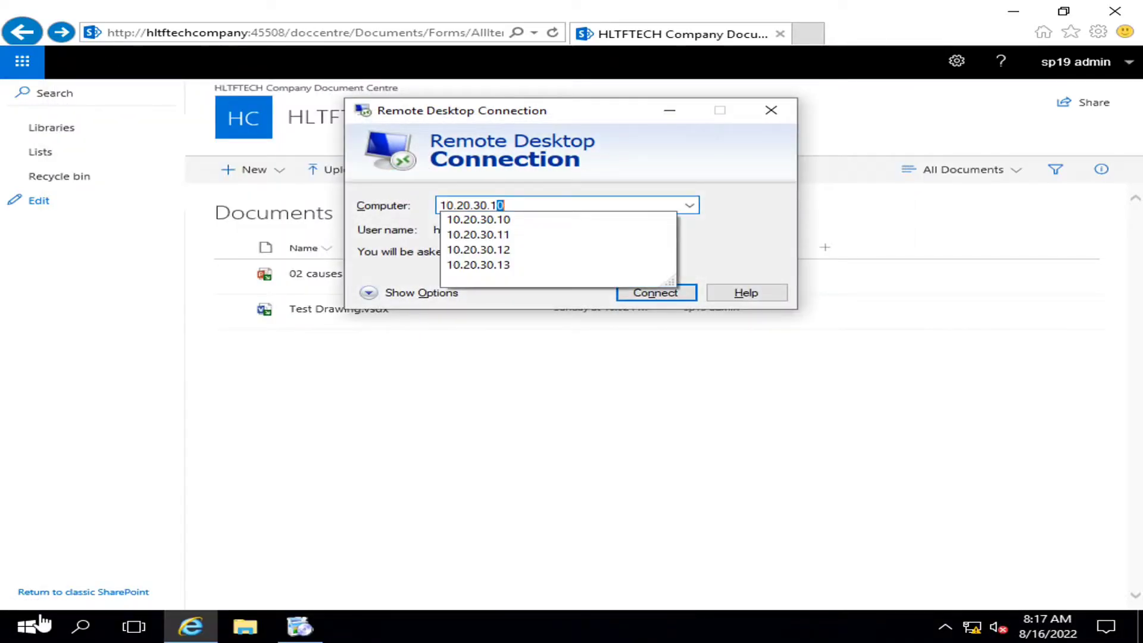
pyautogui.write('1')
pyautogui.press('Return')
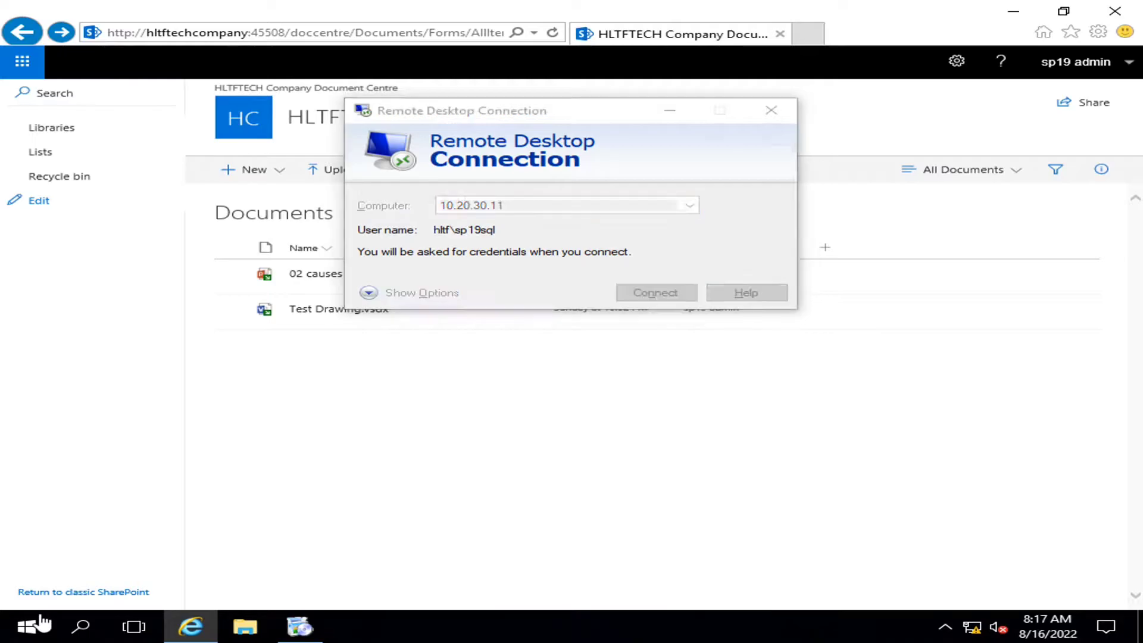
pyautogui.write('***')
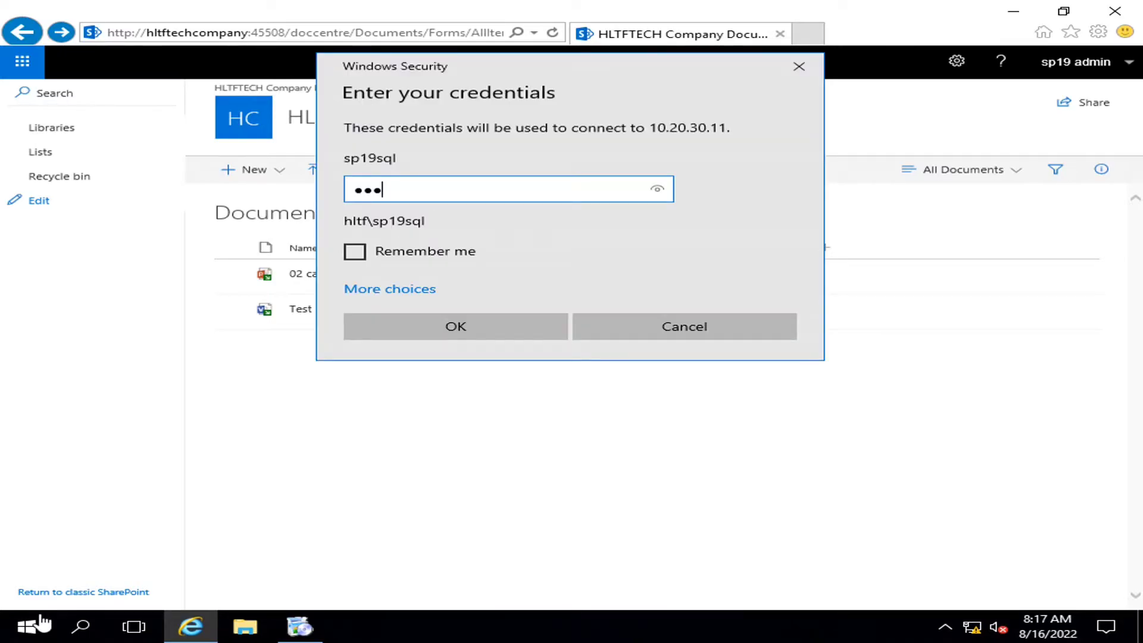
pyautogui.write('**')
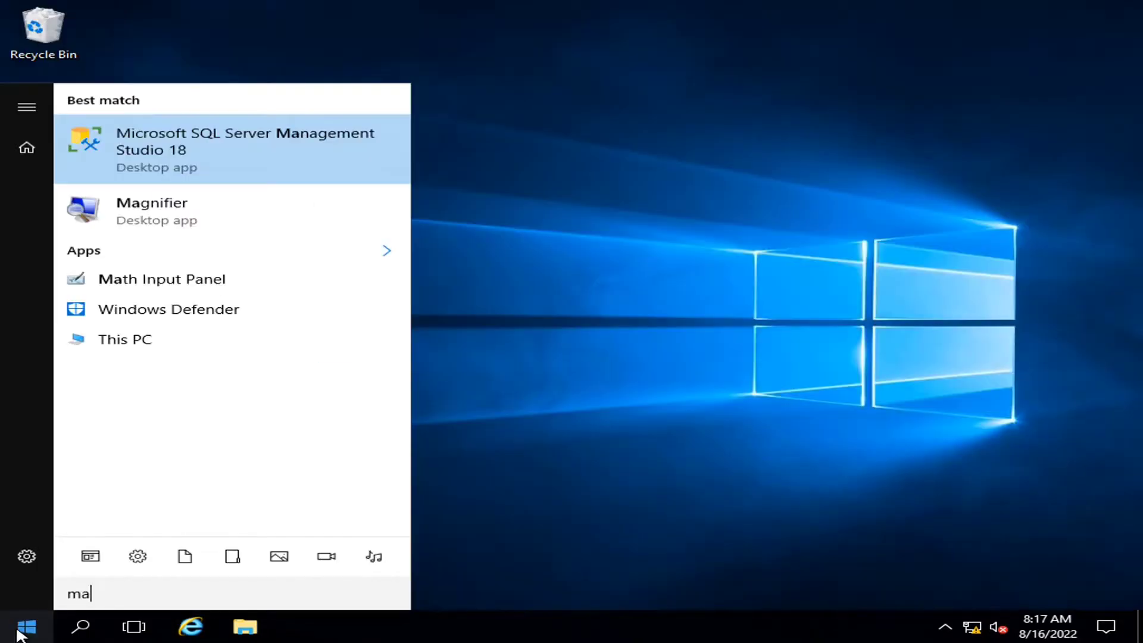
pyautogui.press('Return')
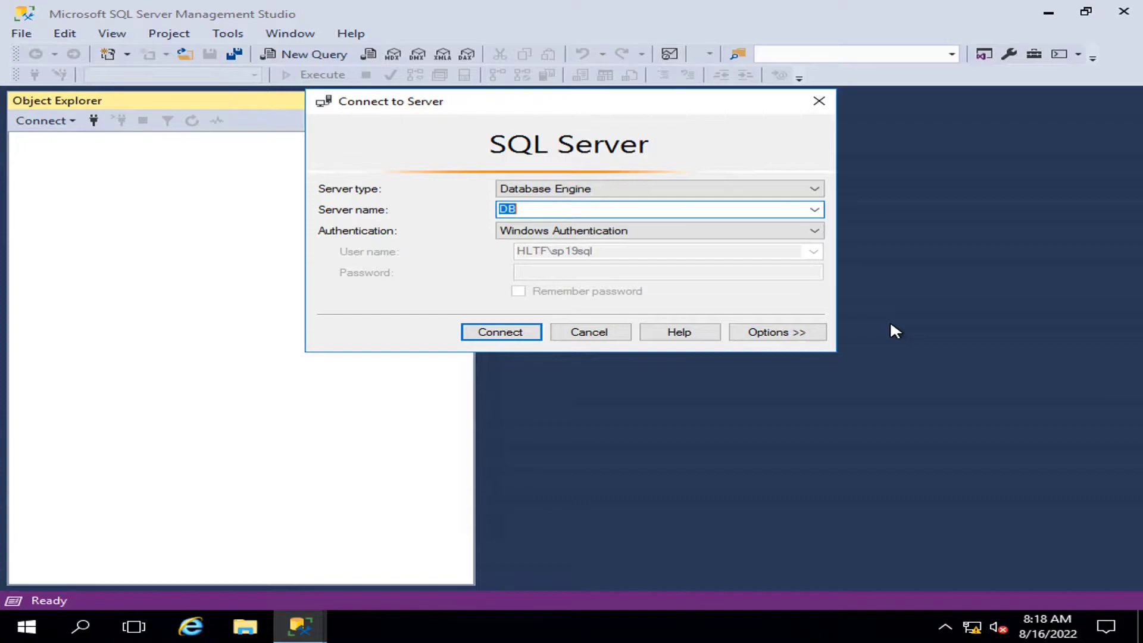
# Connect SSMS to the DB server, expand Databases, widen Object Explorer and select the search databases
pyautogui.click(501, 334)
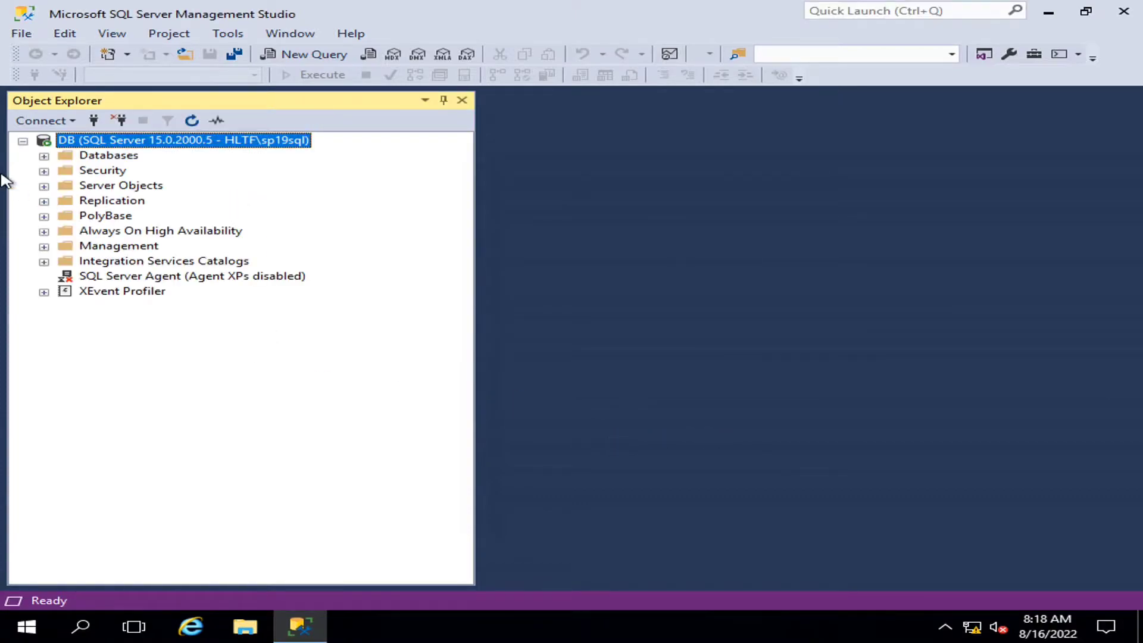
pyautogui.click(43, 155)
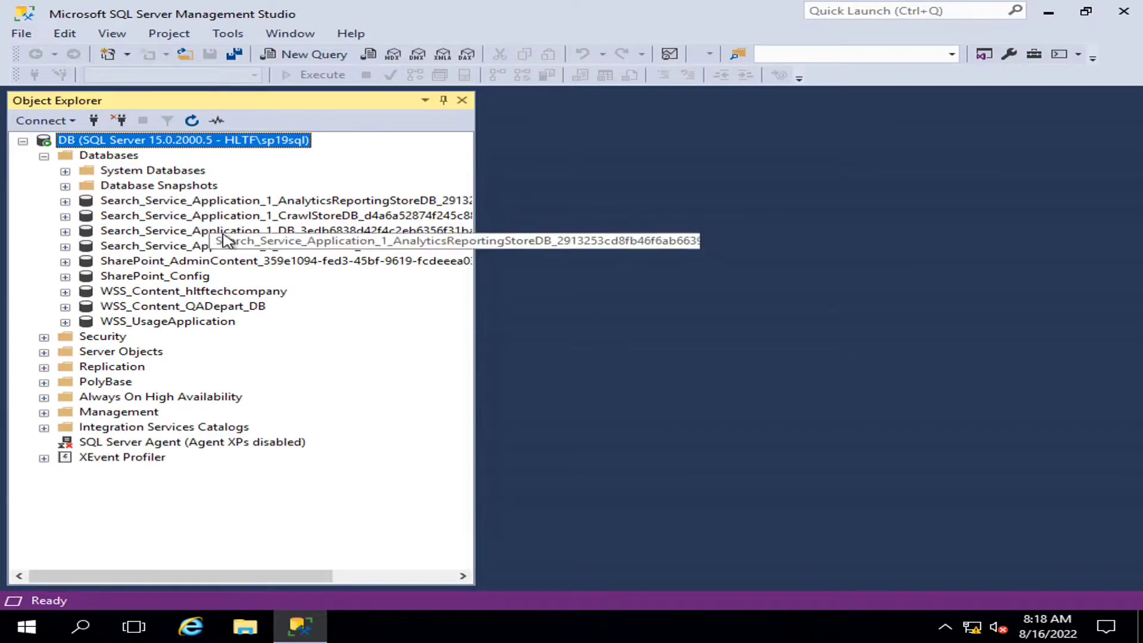
pyautogui.moveTo(476, 365); pyautogui.dragTo(738, 370)
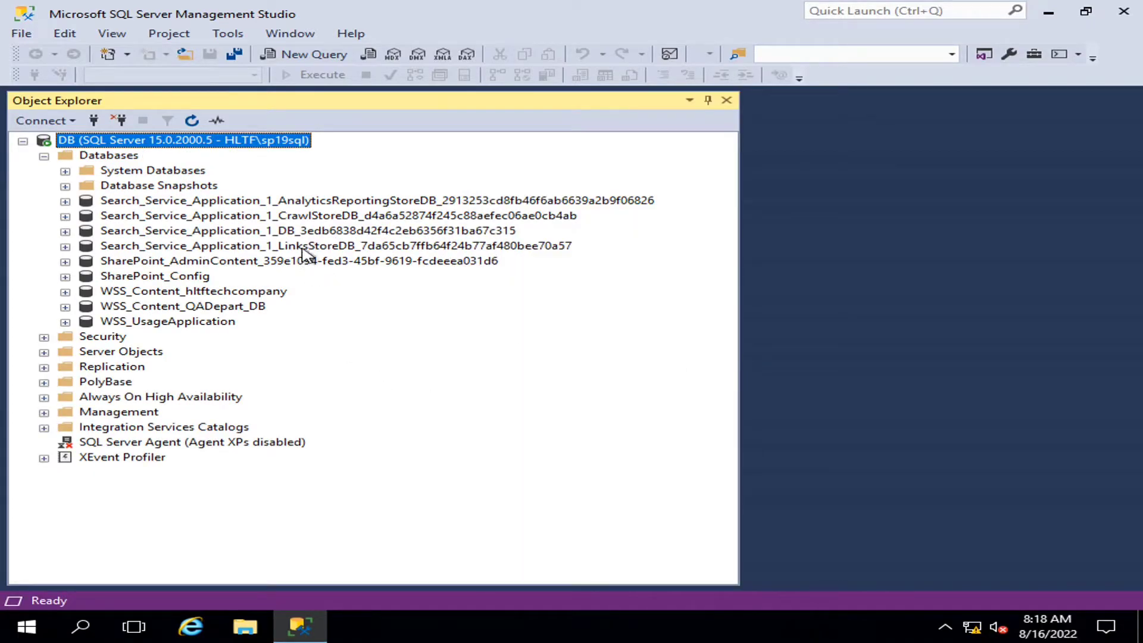
pyautogui.click(305, 246)
pyautogui.press('Up')
pyautogui.press('Up')
pyautogui.press('Up')
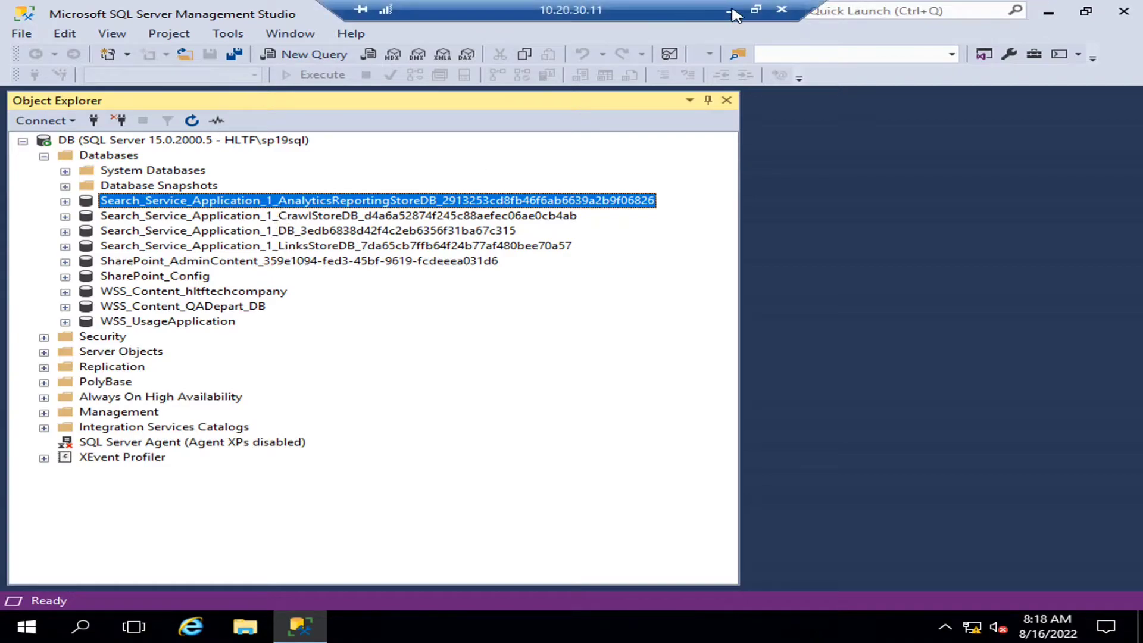
# Return to the 10.20.30.12 session and look over the topology database names
pyautogui.click(731, 11)
pyautogui.moveTo(604, 627)
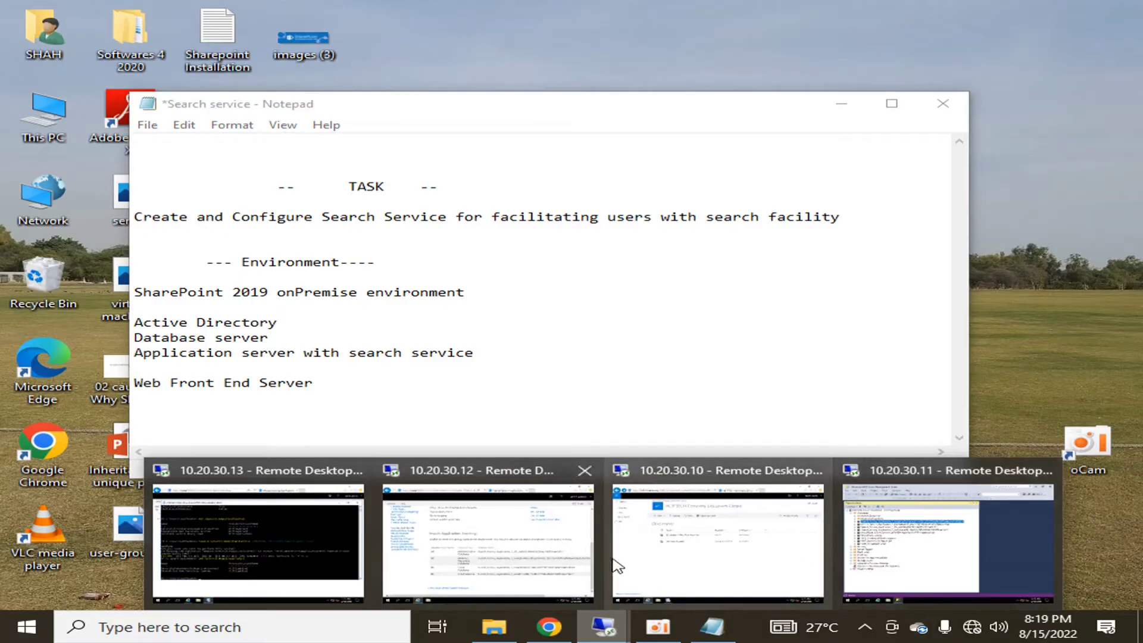
pyautogui.click(503, 561)
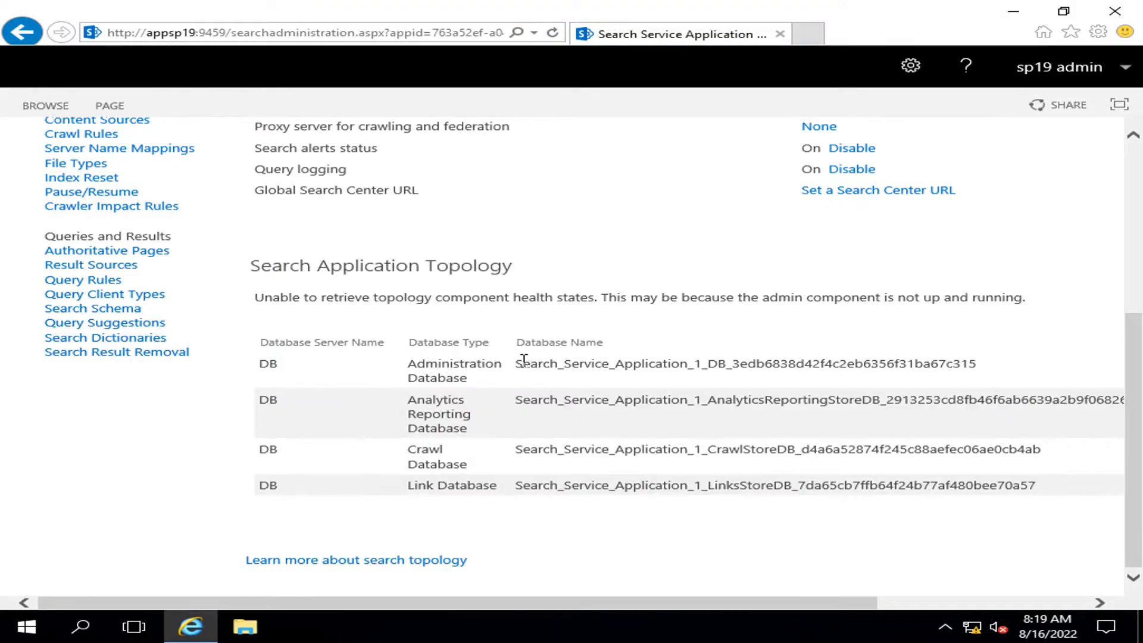
pyautogui.moveTo(518, 364); pyautogui.dragTo(1013, 492)
pyautogui.click(877, 489)
pyautogui.scroll(3, 466, 350)
pyautogui.scroll(2, 466, 350)
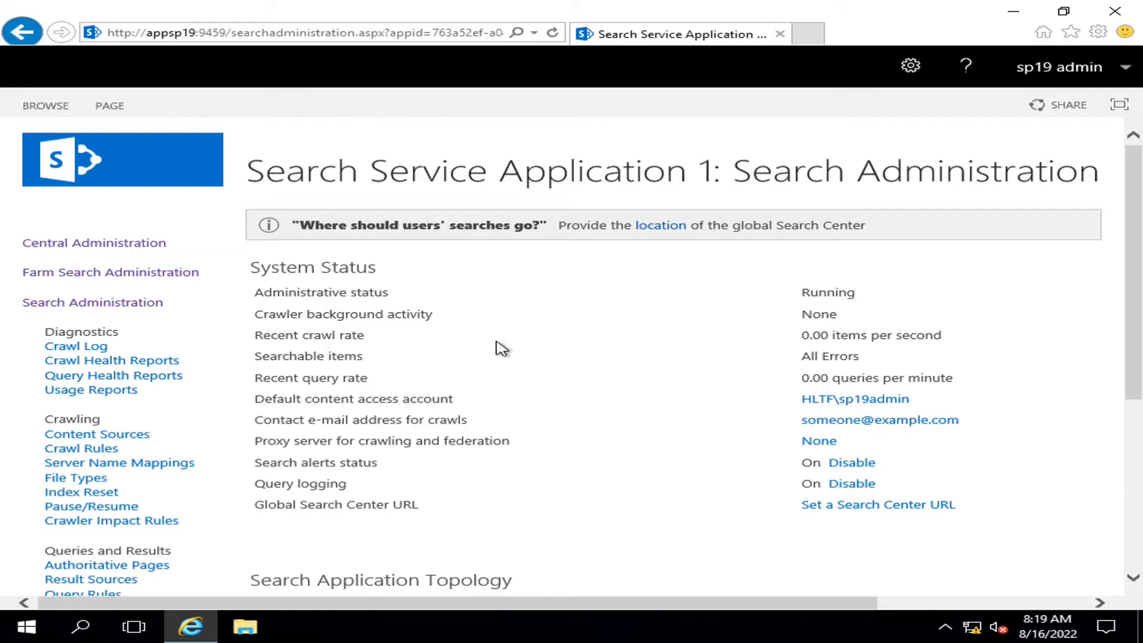
pyautogui.scroll(-2, 502, 348)
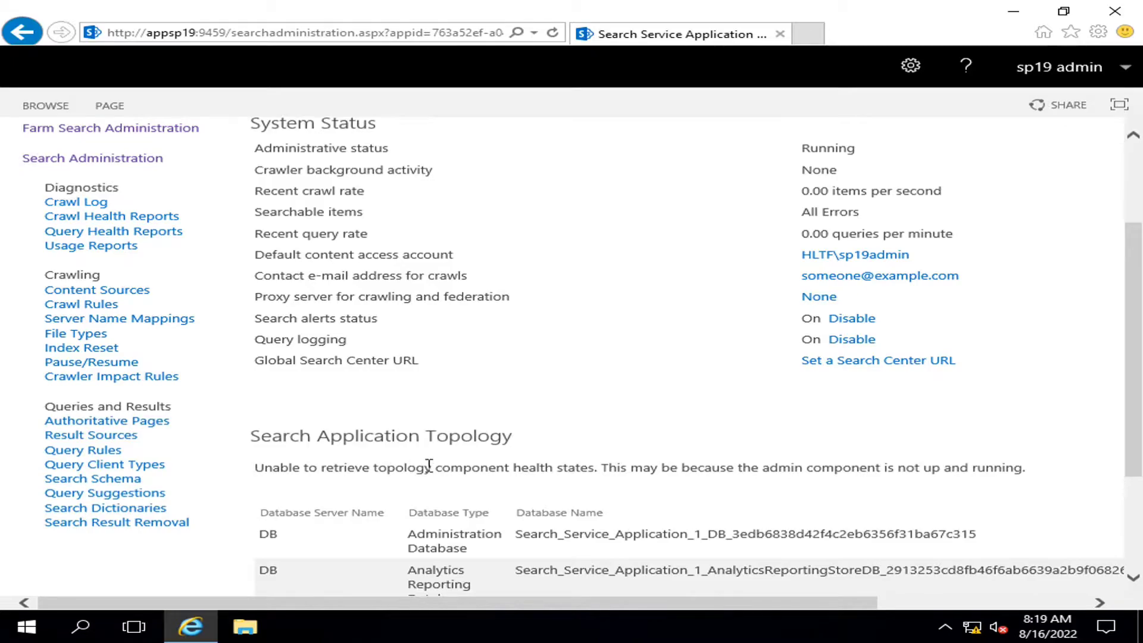
# Reload the Search Administration page, choosing Retry, and check the Search Application Topology
pyautogui.click(554, 32)
pyautogui.click(655, 395)
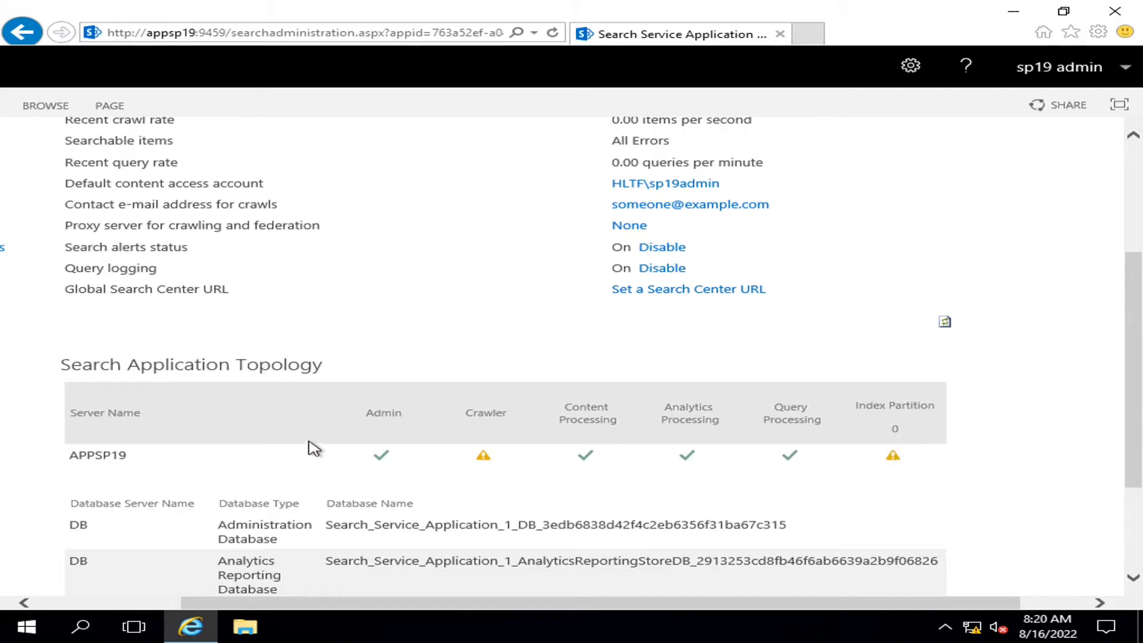
pyautogui.scroll(3, 309, 447)
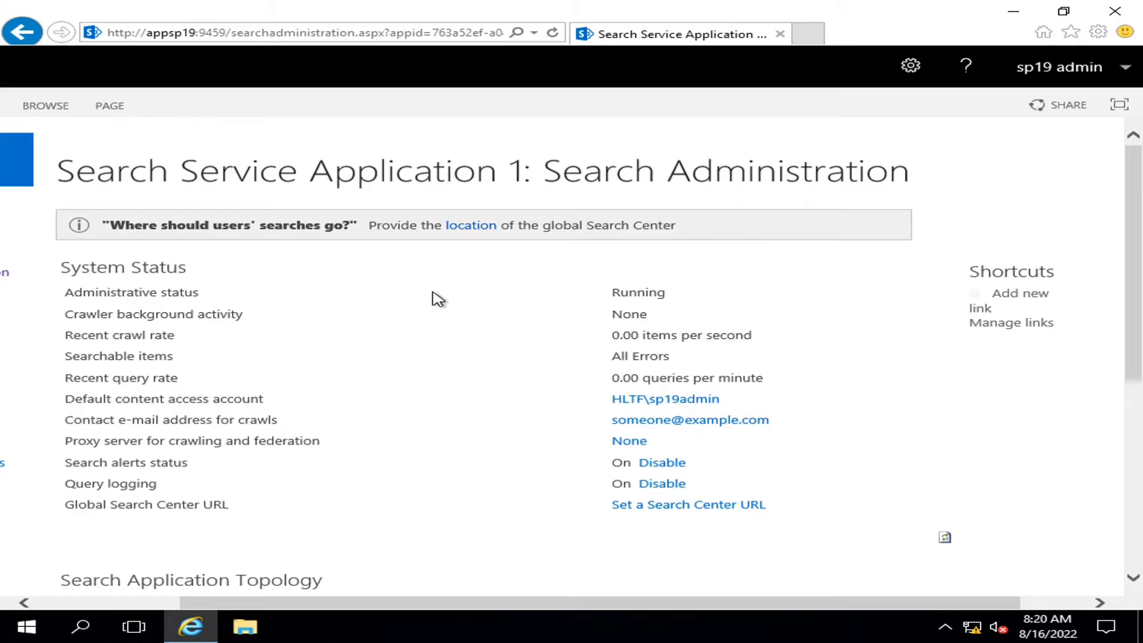
pyautogui.moveTo(612, 603); pyautogui.dragTo(410, 604)
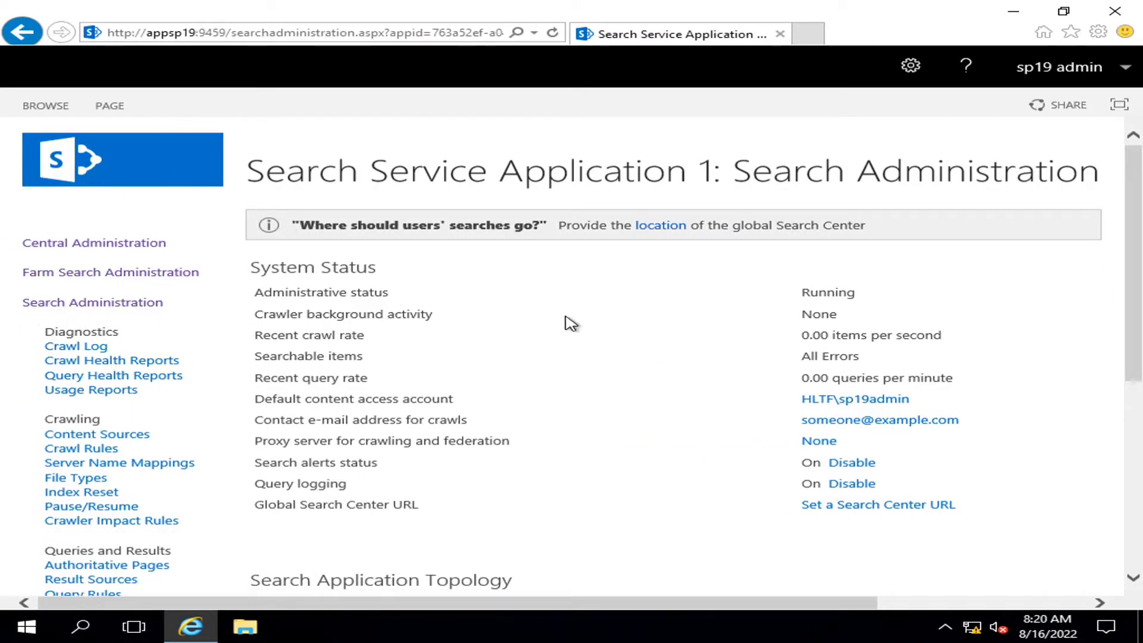
pyautogui.moveTo(511, 7)
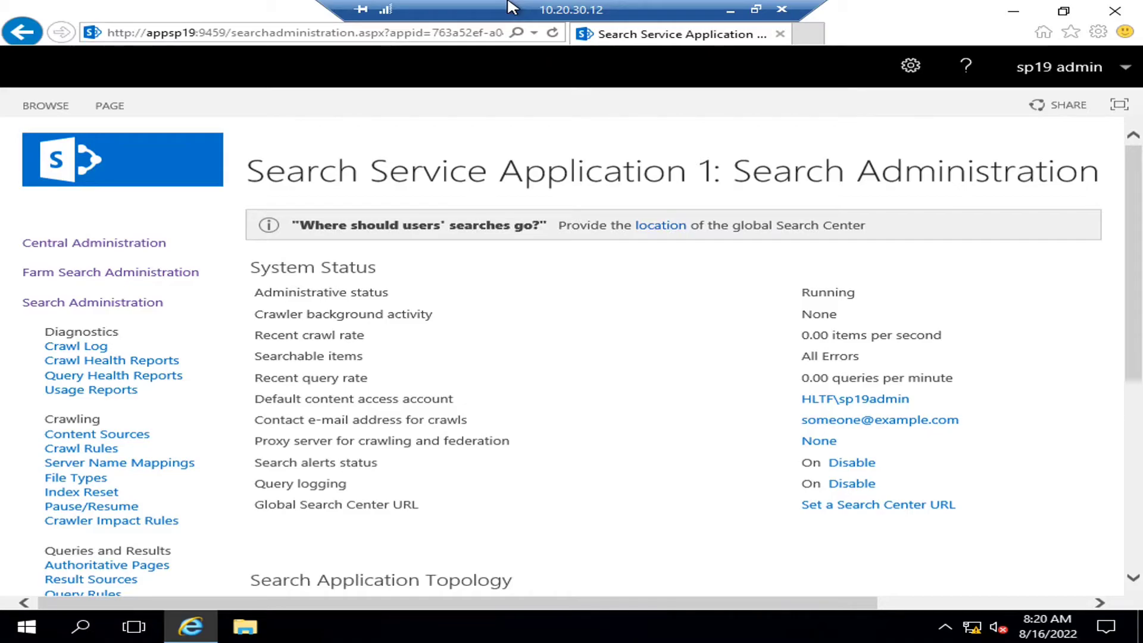
# Refresh the Search Application Topology until the Crawler and Index Partition warnings become green checks
pyautogui.scroll(-5, 684, 402)
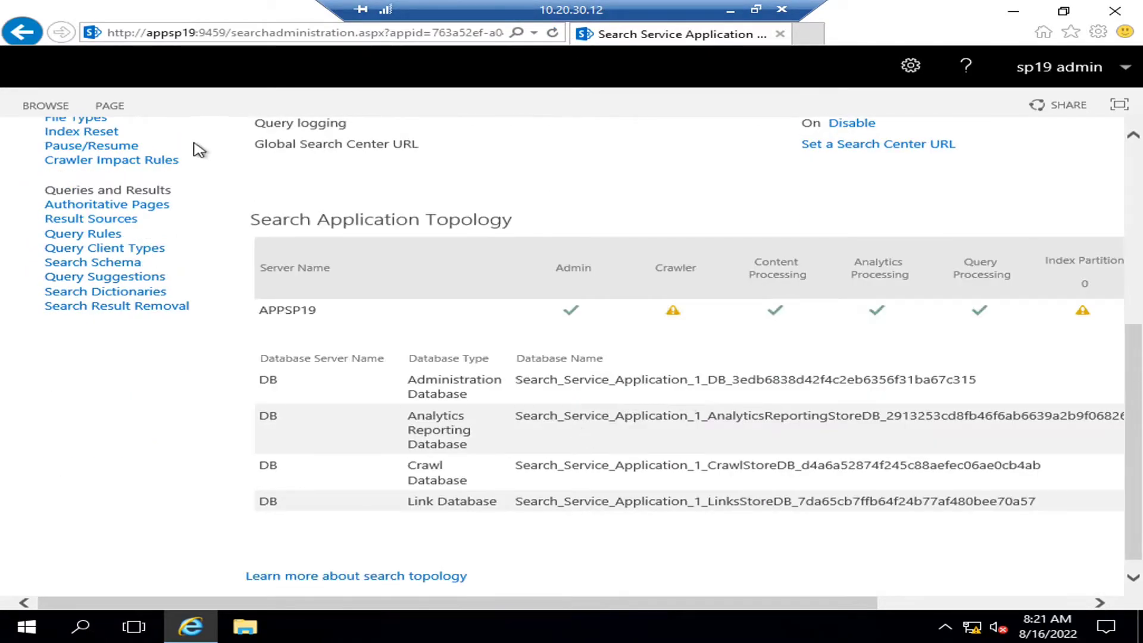
pyautogui.moveTo(418, 603); pyautogui.dragTo(691, 599)
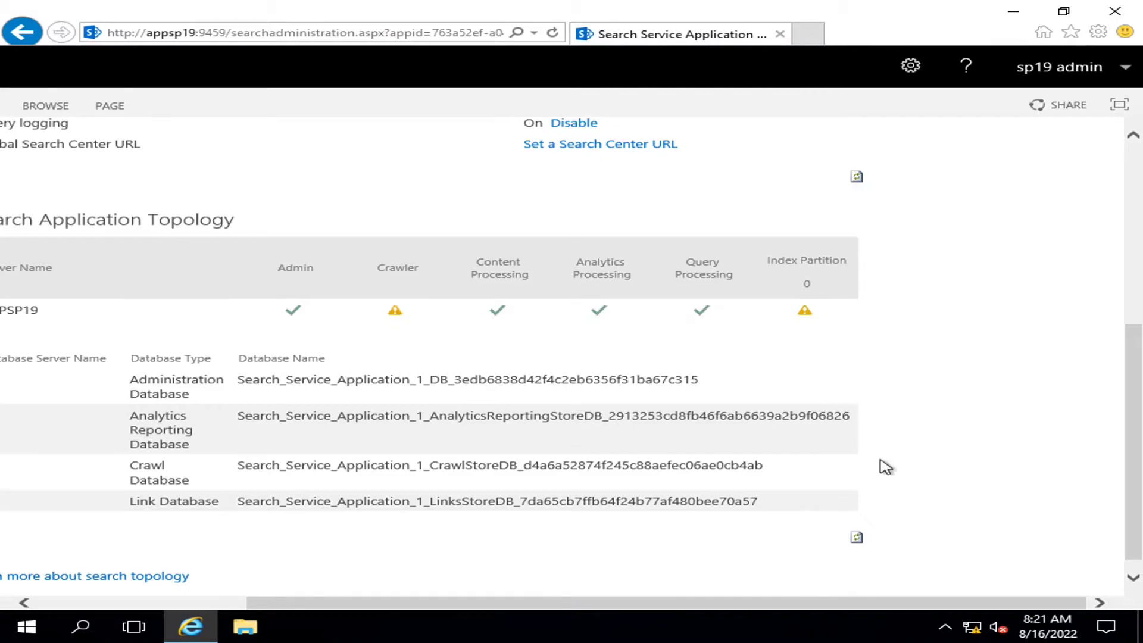
pyautogui.click(857, 538)
pyautogui.click(858, 538)
pyautogui.moveTo(744, 603); pyautogui.dragTo(527, 604)
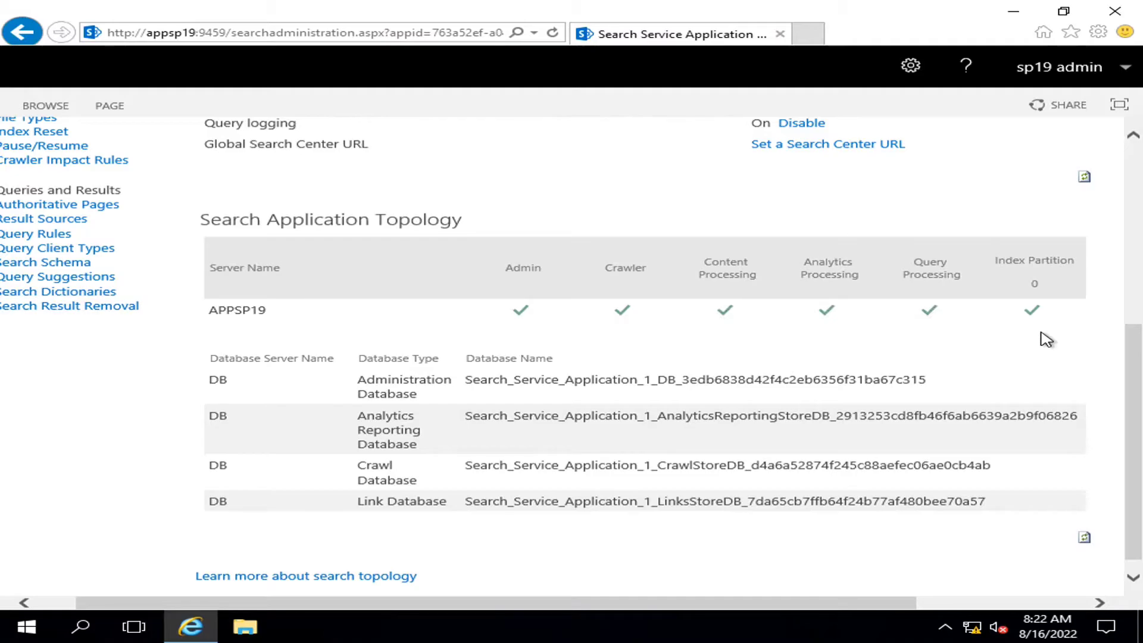
pyautogui.moveTo(1139, 382); pyautogui.dragTo(1140, 188)
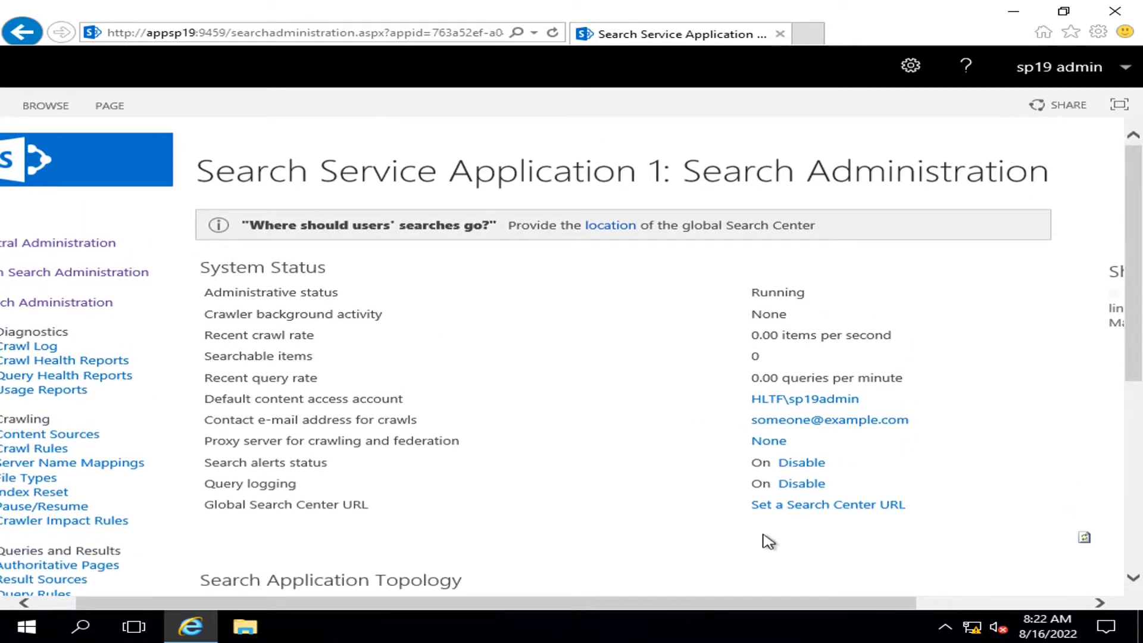
pyautogui.moveTo(704, 605); pyautogui.dragTo(454, 607)
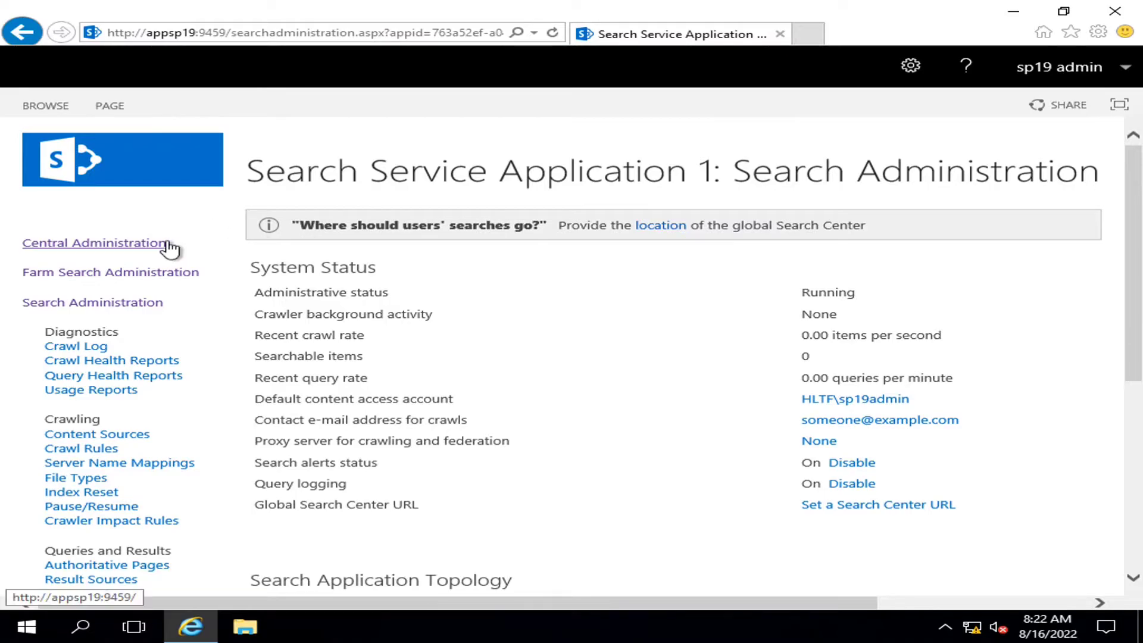
pyautogui.click(165, 246)
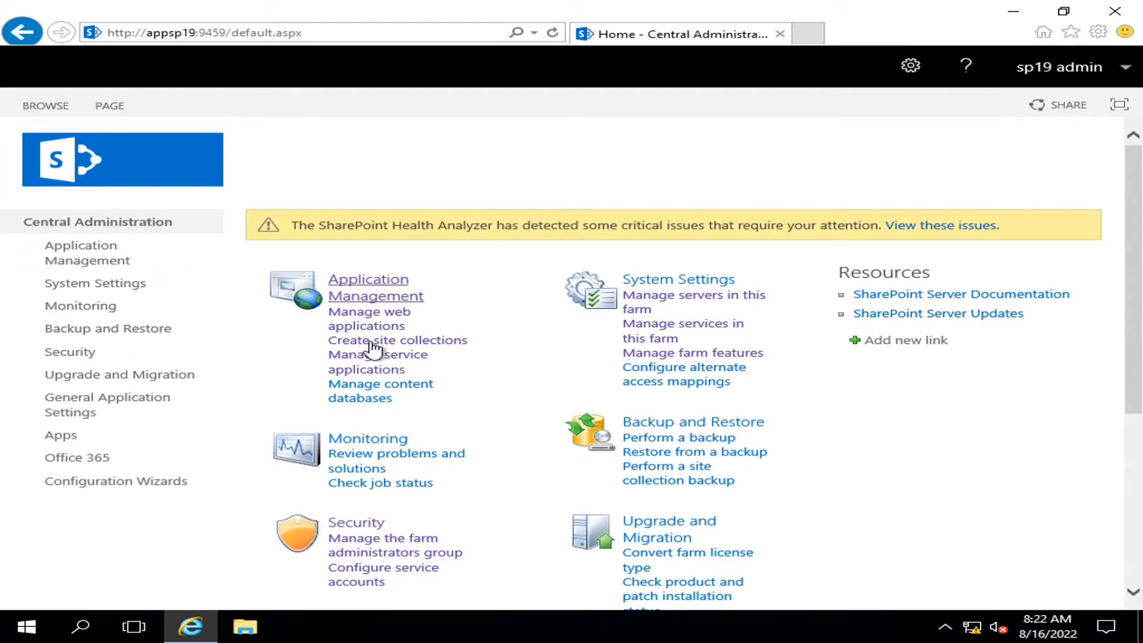
pyautogui.click(385, 375)
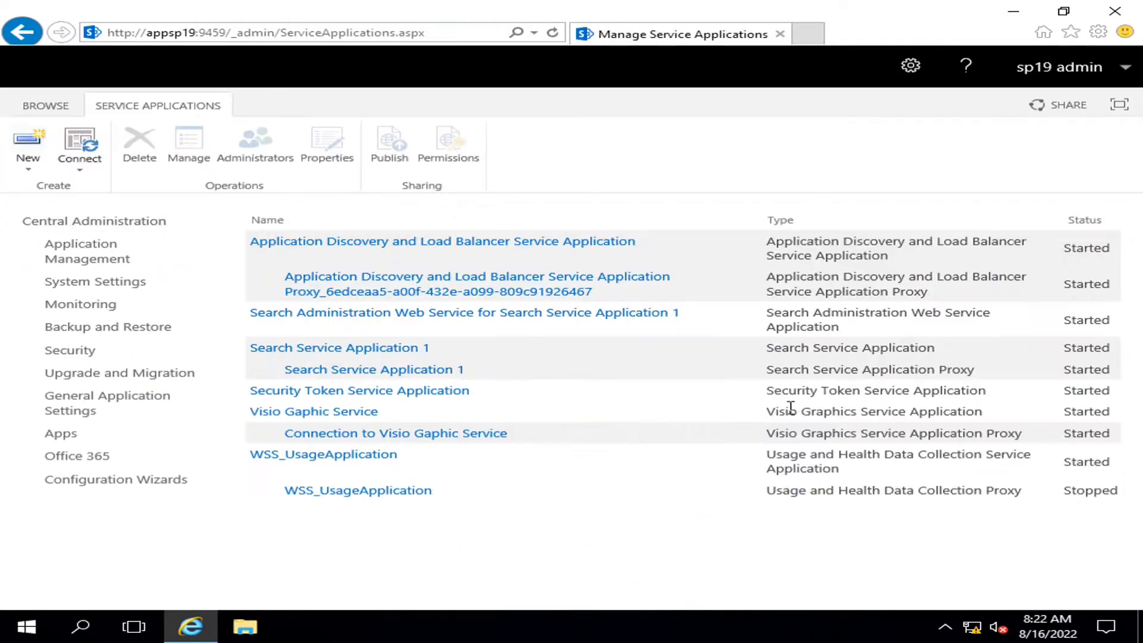
pyautogui.click(303, 351)
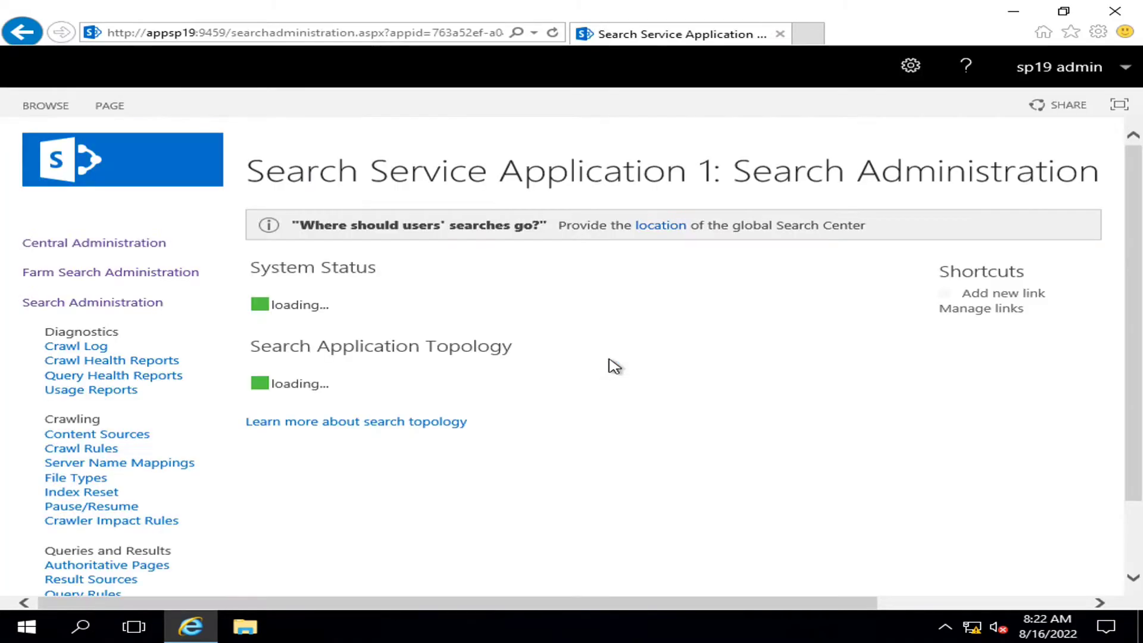
pyautogui.scroll(-5, 613, 365)
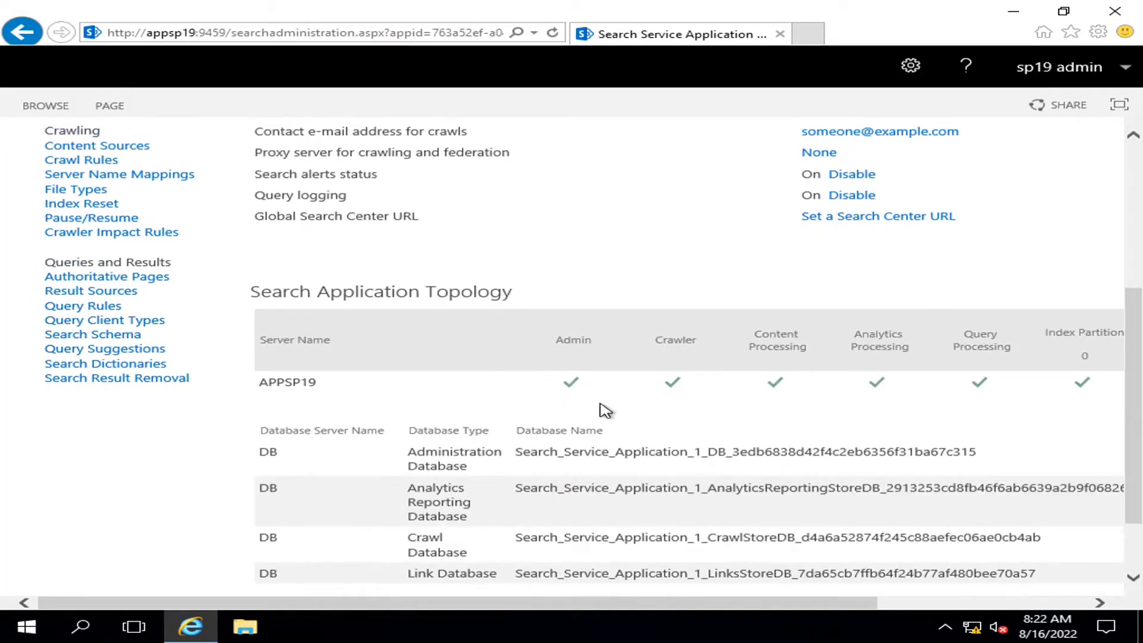
pyautogui.moveTo(544, 604); pyautogui.dragTo(639, 604)
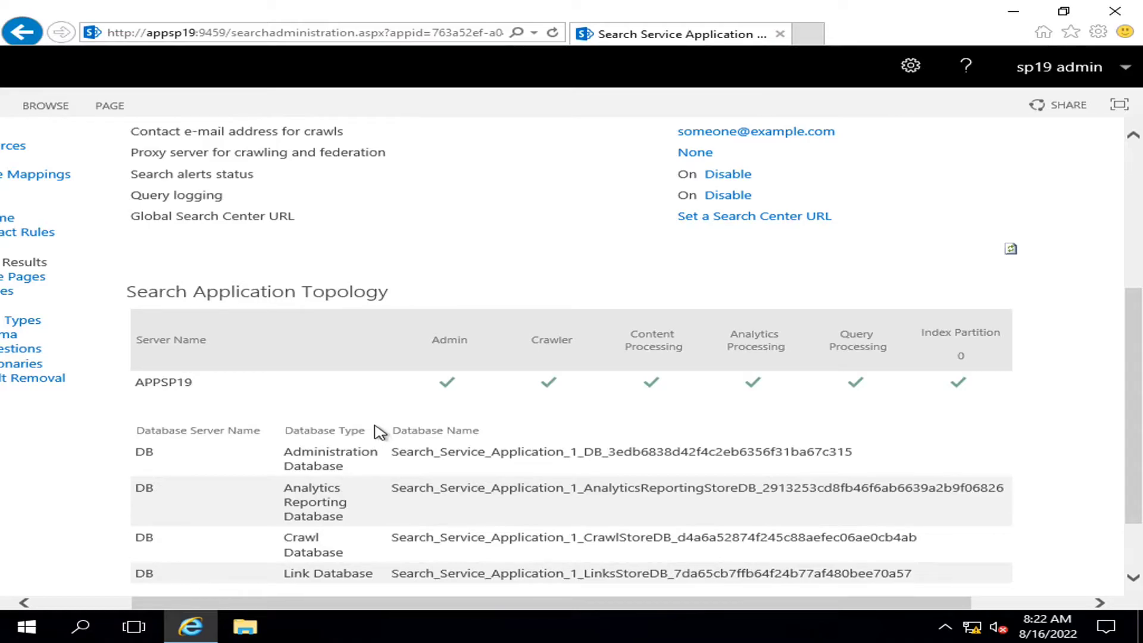
pyautogui.moveTo(593, 602); pyautogui.dragTo(504, 612)
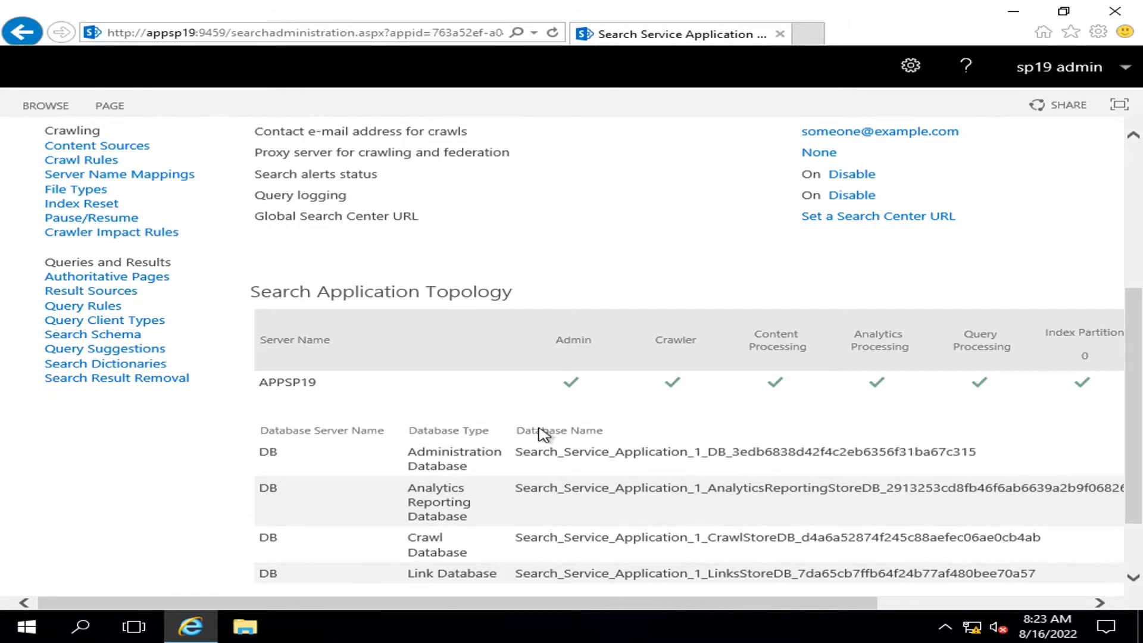
pyautogui.scroll(5, 543, 433)
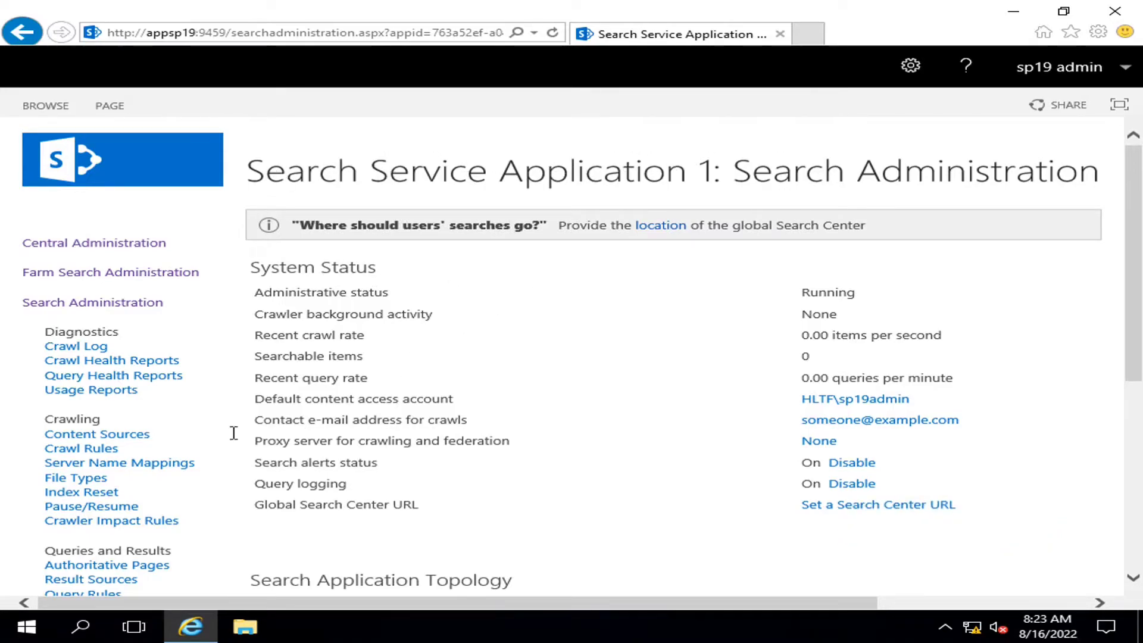
pyautogui.scroll(-2, 116, 296)
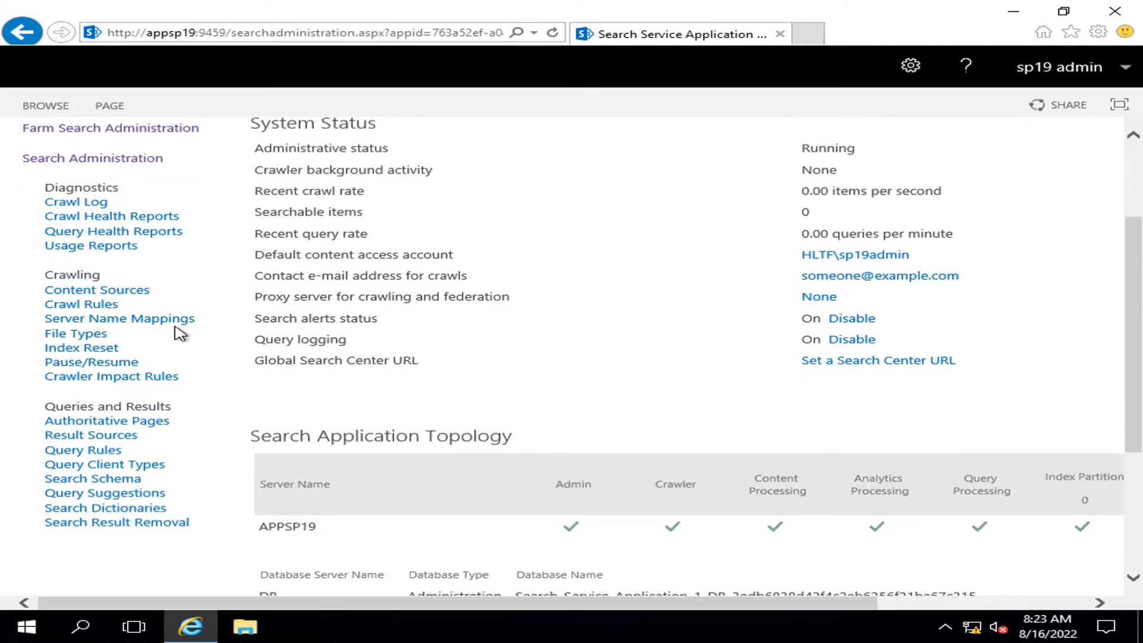
pyautogui.click(108, 296)
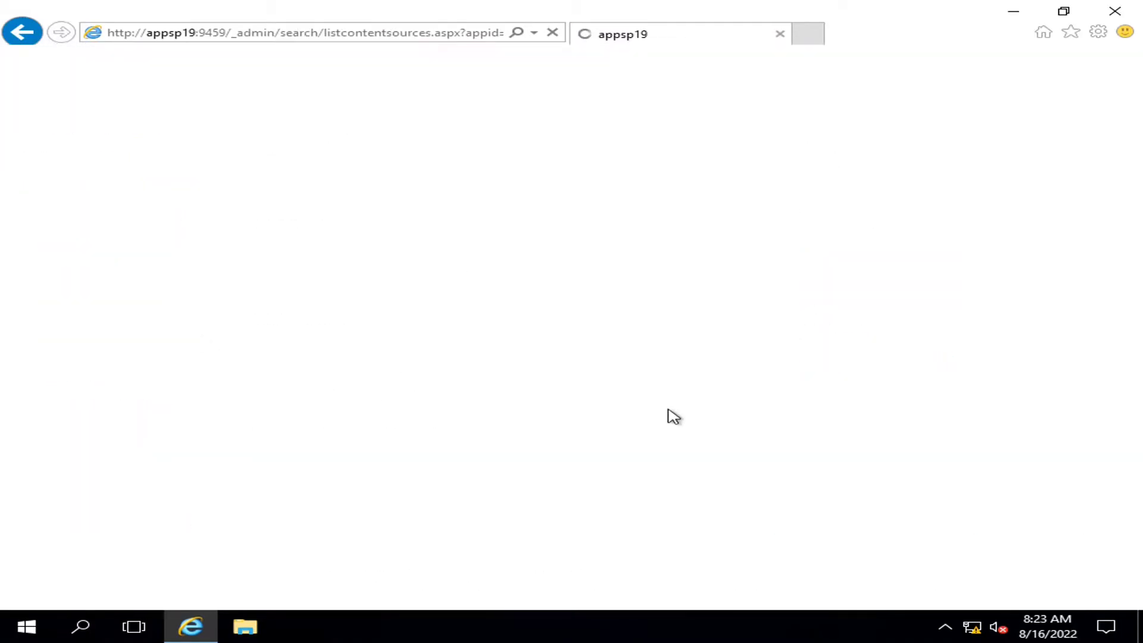
pyautogui.moveTo(351, 319)
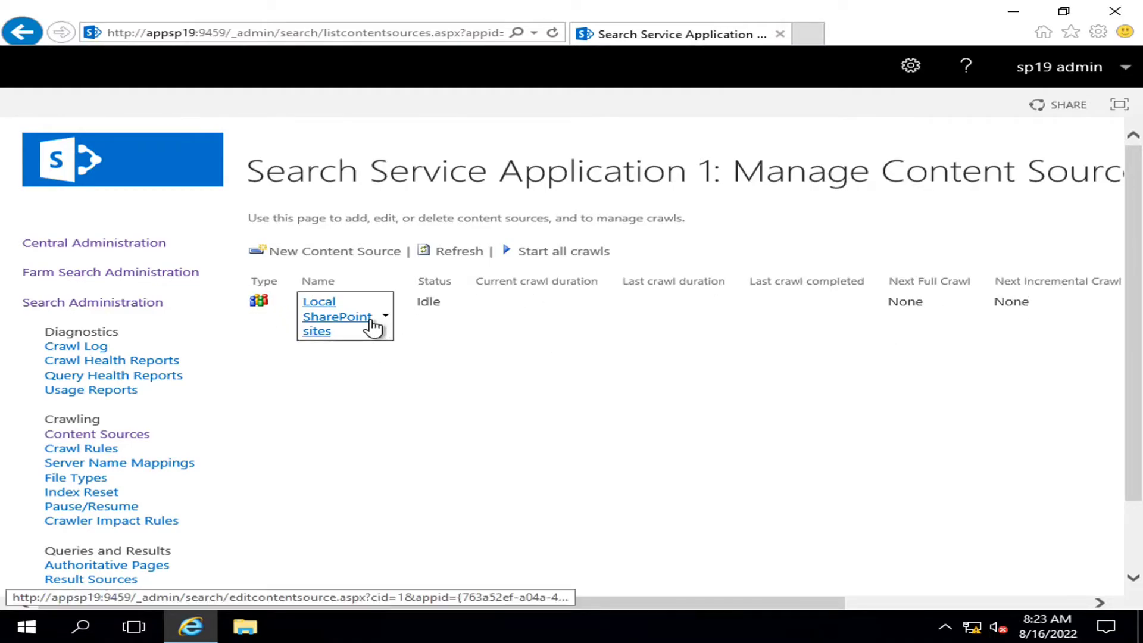
pyautogui.click(387, 317)
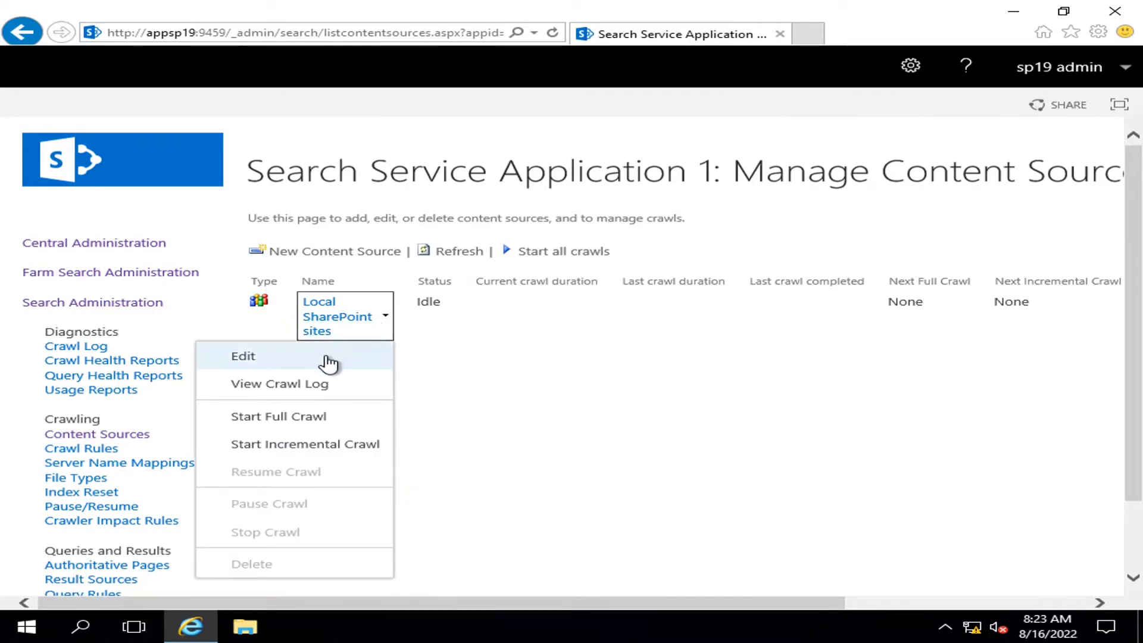
pyautogui.click(327, 359)
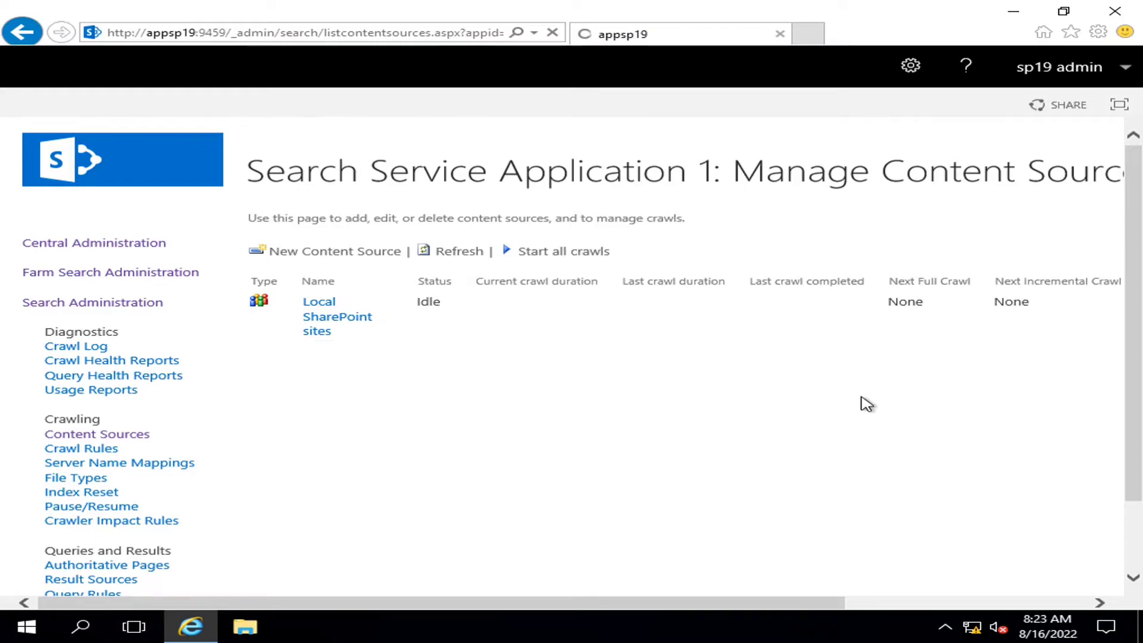
pyautogui.scroll(-1, 896, 334)
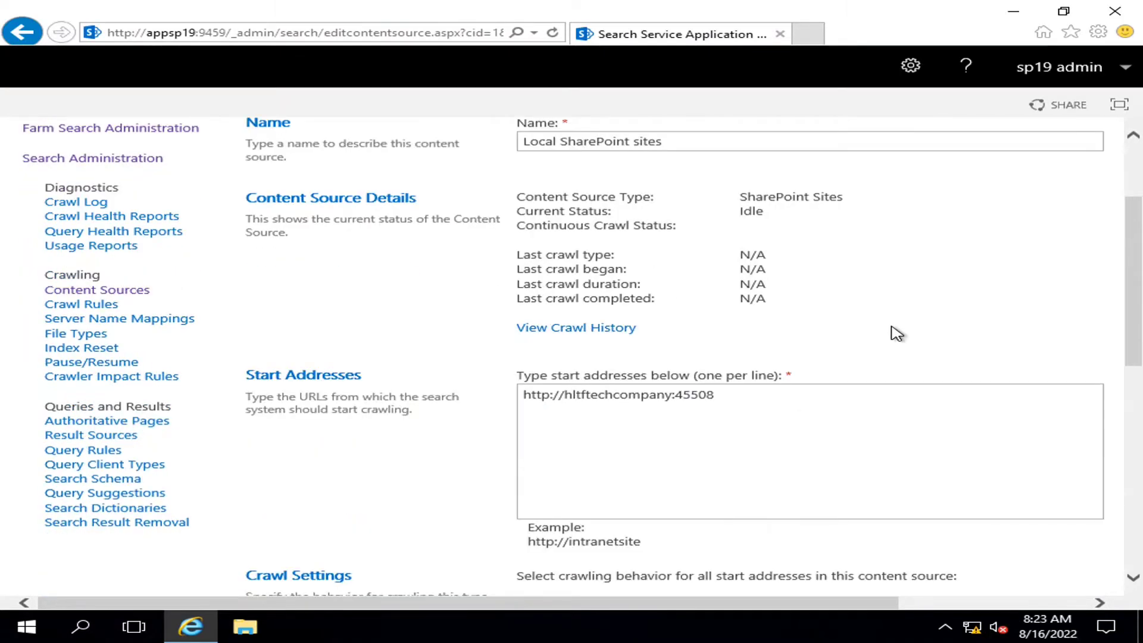
pyautogui.click(521, 400)
pyautogui.moveTo(750, 408); pyautogui.dragTo(533, 400)
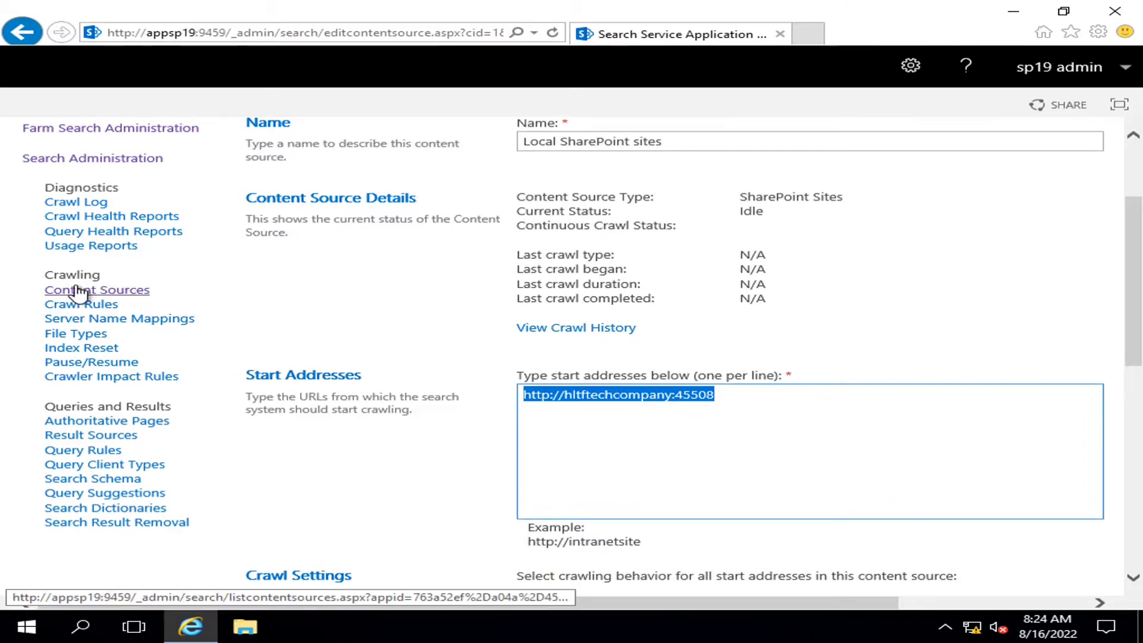
# Switch from the Central Administration server to the 10.20.30.10 SharePoint session
pyautogui.moveTo(798, 4)
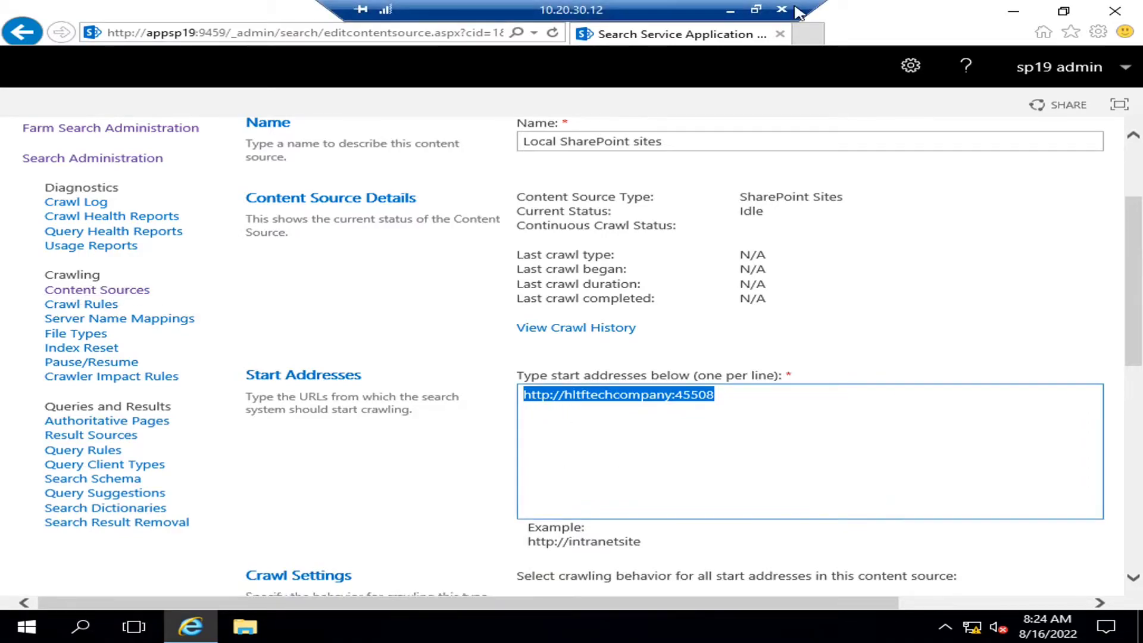
pyautogui.click(732, 9)
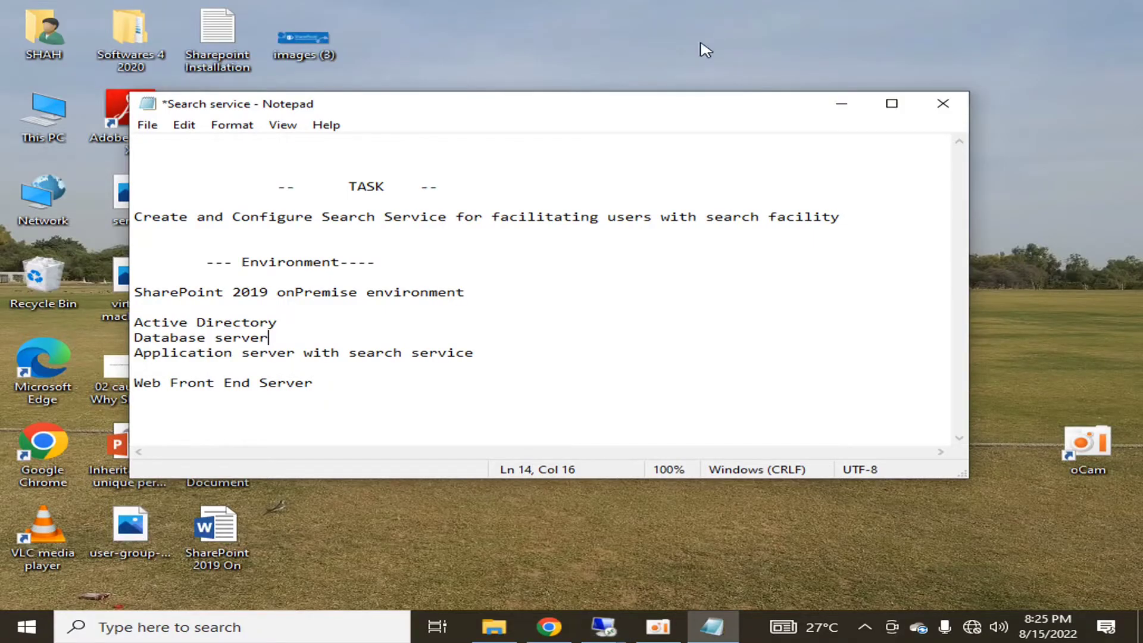
pyautogui.click(603, 626)
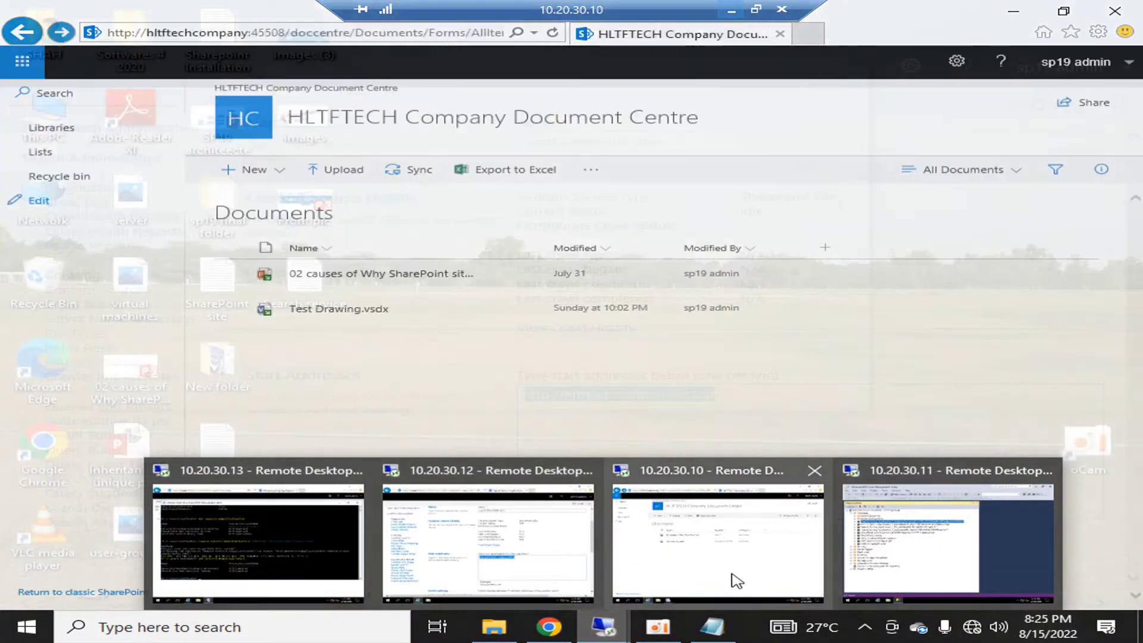
pyautogui.click(732, 582)
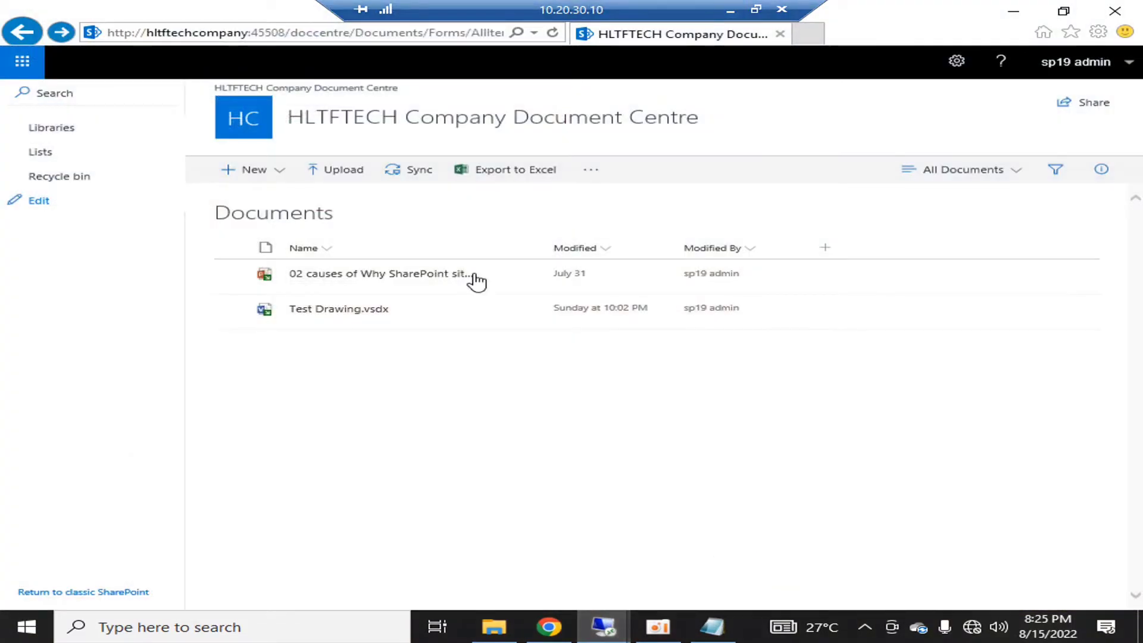
# Remove 'doccentre/Documents/Forms/AllItems.aspx' from the address to load the site's root home page
pyautogui.click(287, 31)
pyautogui.doubleClick(287, 30)
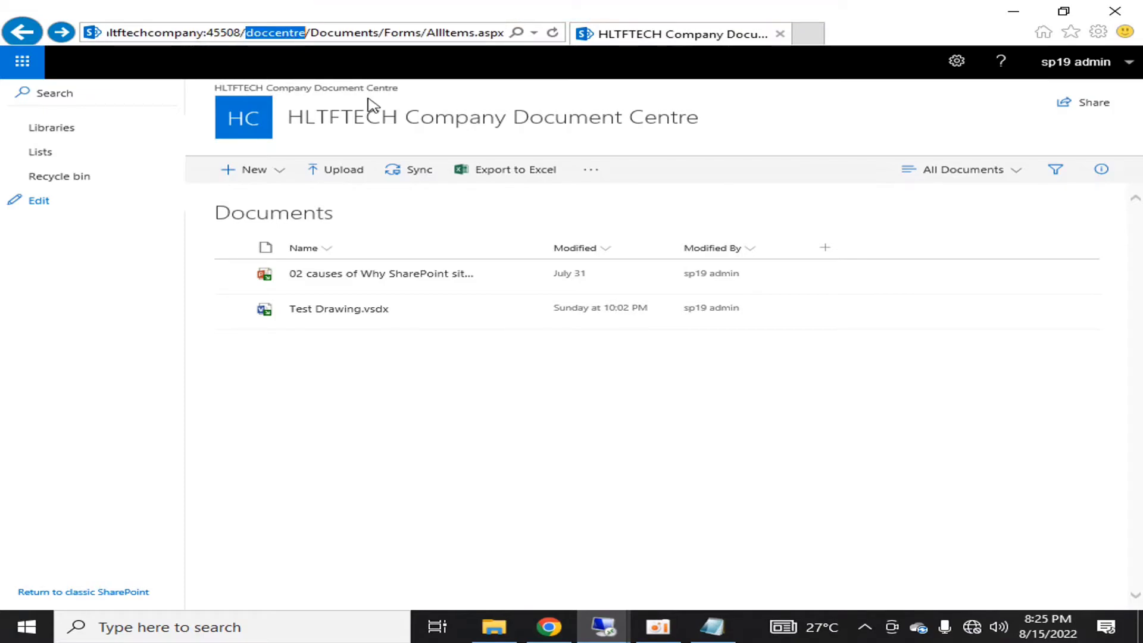
pyautogui.press('End')
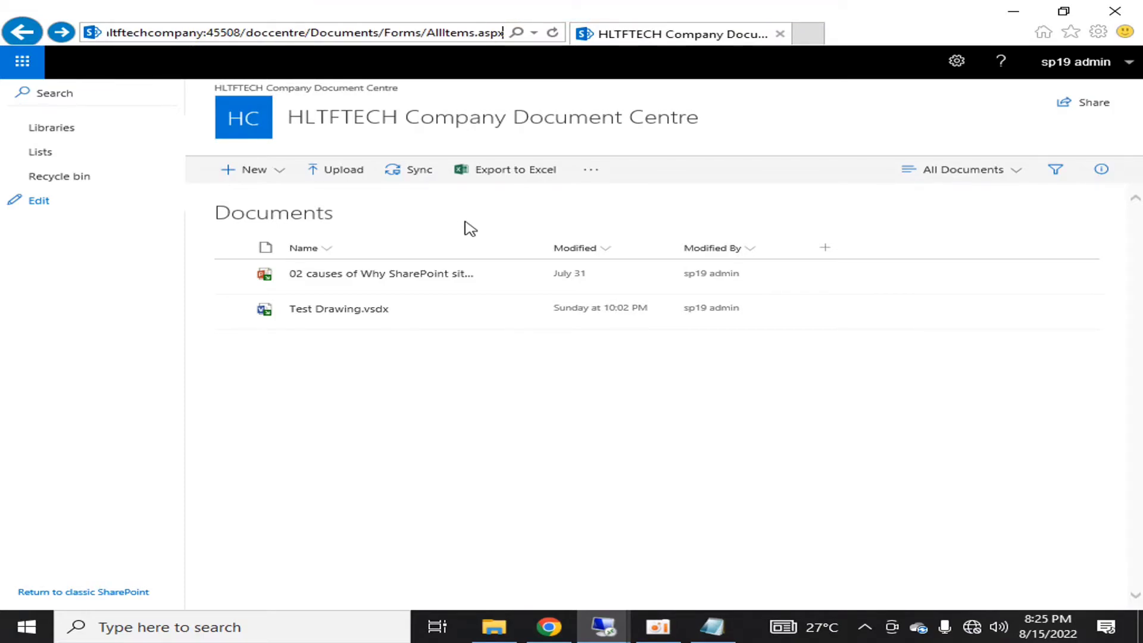
pyautogui.press('Home')
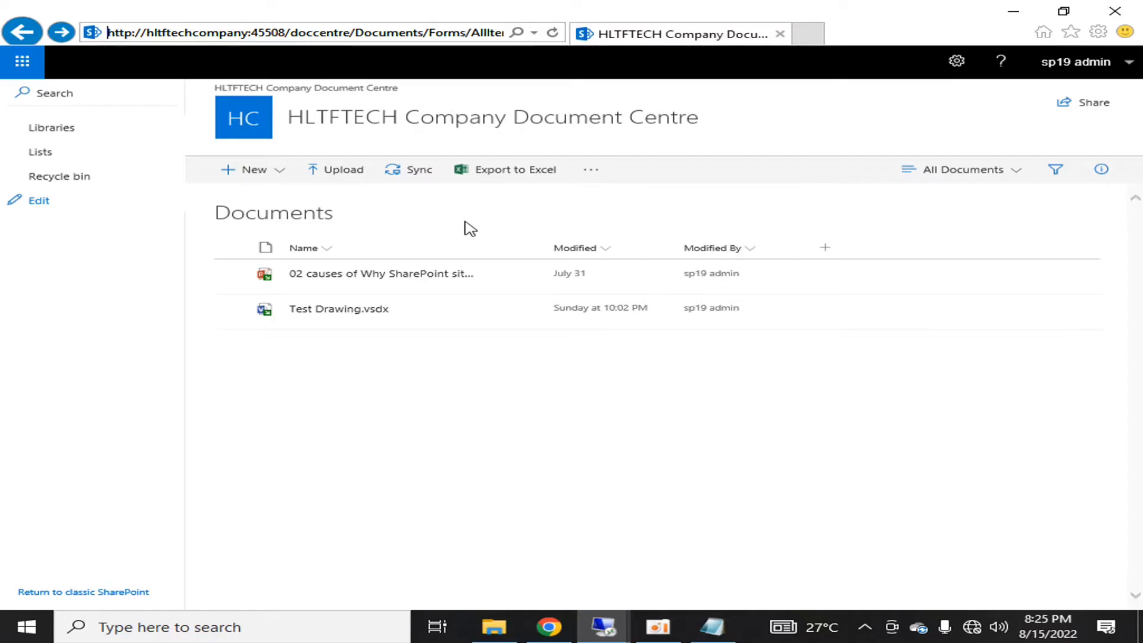
pyautogui.press('Right')
pyautogui.hotkey('shift', 'End')
pyautogui.hotkey('shift', 'Right')
pyautogui.hotkey('shift', 'Right')
pyautogui.hotkey('shift', 'Right')
pyautogui.hotkey('shift', 'Right')
pyautogui.hotkey('shift', 'Right')
pyautogui.hotkey('shift', 'Right')
pyautogui.hotkey('shift', 'Right')
pyautogui.hotkey('shift', 'Right')
pyautogui.hotkey('shift', 'Right')
pyautogui.hotkey('shift', 'Right')
pyautogui.hotkey('shift', 'Right')
pyautogui.hotkey('shift', 'Right')
pyautogui.hotkey('shift', 'Right')
pyautogui.hotkey('shift', 'Right')
pyautogui.hotkey('shift', 'Right')
pyautogui.hotkey('shift', 'Right')
pyautogui.hotkey('shift', 'Right')
pyautogui.hotkey('shift', 'Right')
pyautogui.hotkey('shift', 'Right')
pyautogui.hotkey('shift', 'Right')
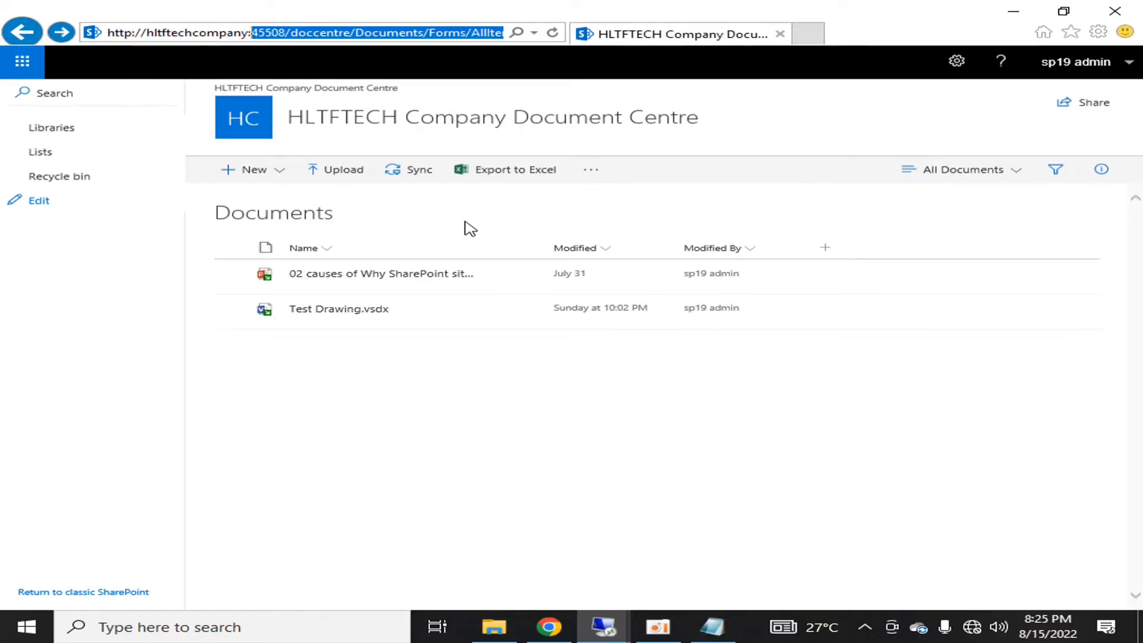
pyautogui.press('Delete')
pyautogui.press('Return')
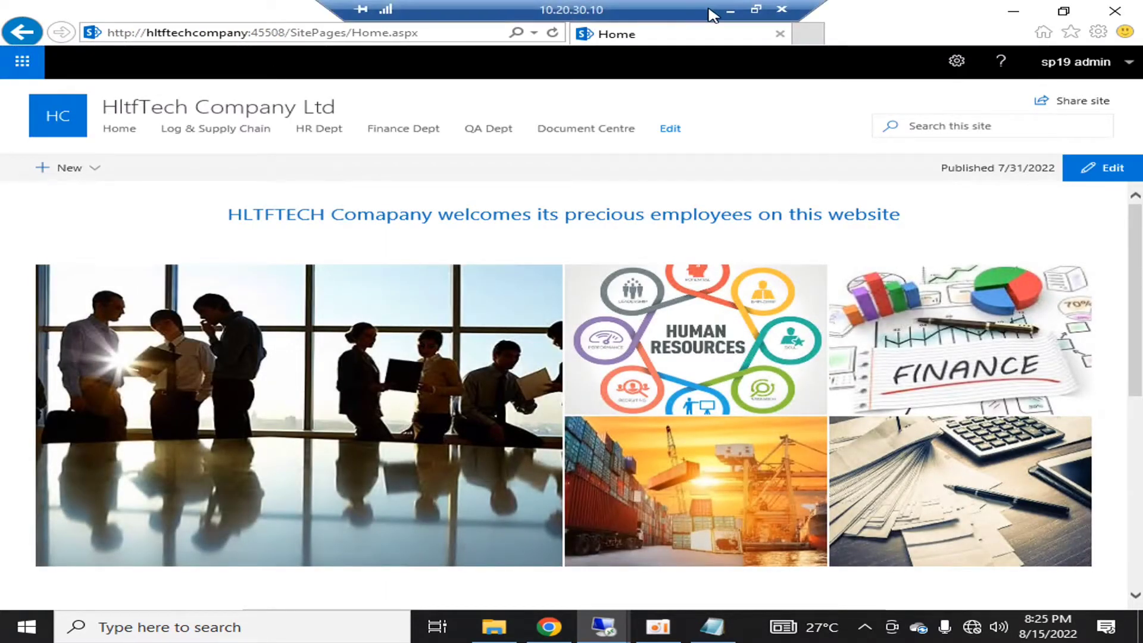
# Return to the 10.20.30.12 Central Administration session
pyautogui.click(714, 13)
pyautogui.moveTo(616, 619)
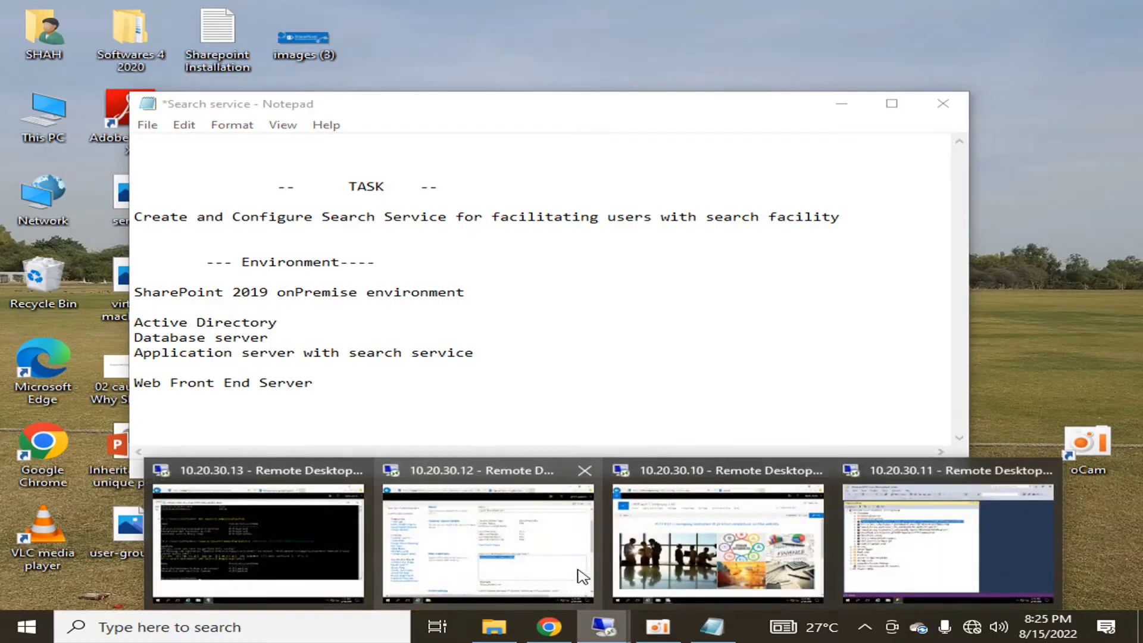
pyautogui.click(512, 534)
pyautogui.click(651, 445)
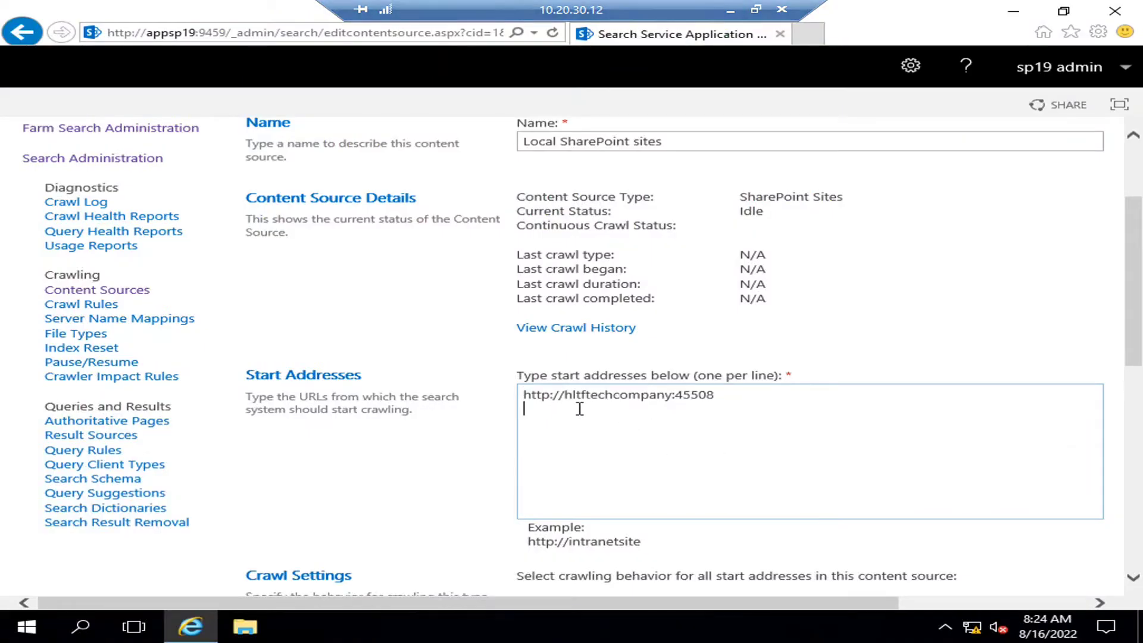
pyautogui.moveTo(737, 392); pyautogui.dragTo(519, 400)
pyautogui.click(700, 425)
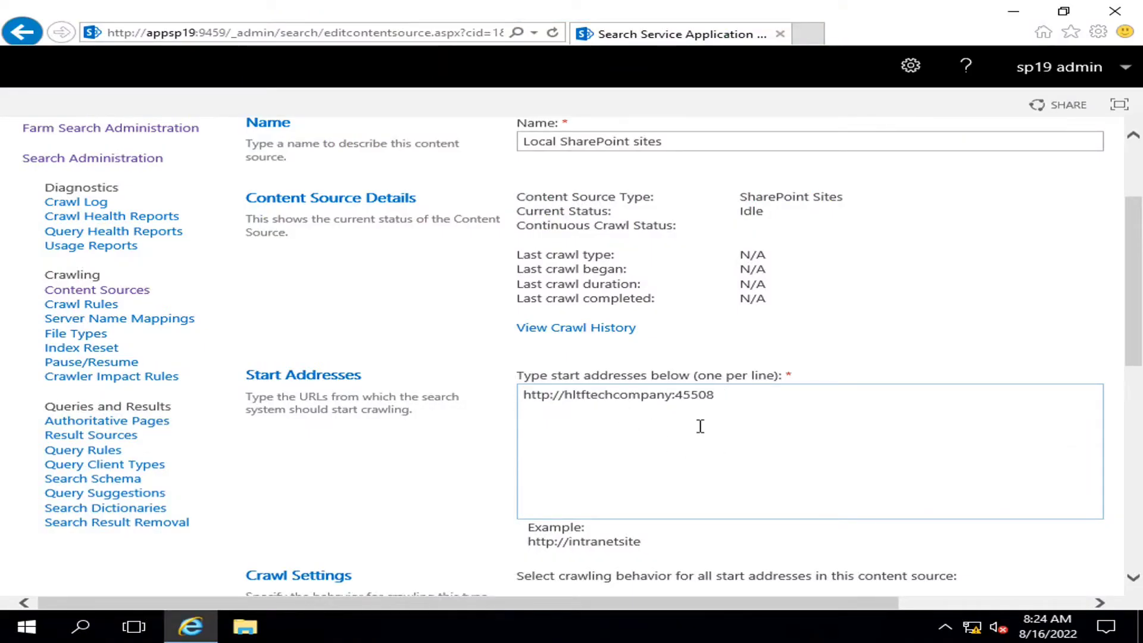
pyautogui.click(722, 396)
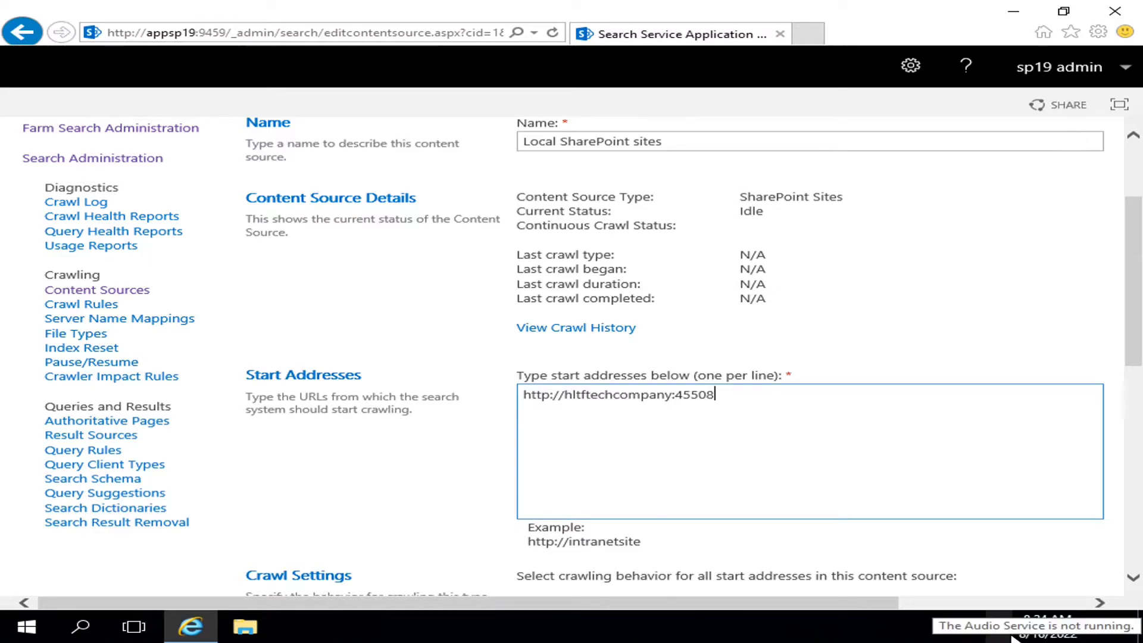
pyautogui.write('/')
pyautogui.write('sites')
pyautogui.press('BackSpace')
pyautogui.press('BackSpace')
pyautogui.press('BackSpace')
pyautogui.press('BackSpace')
pyautogui.press('BackSpace')
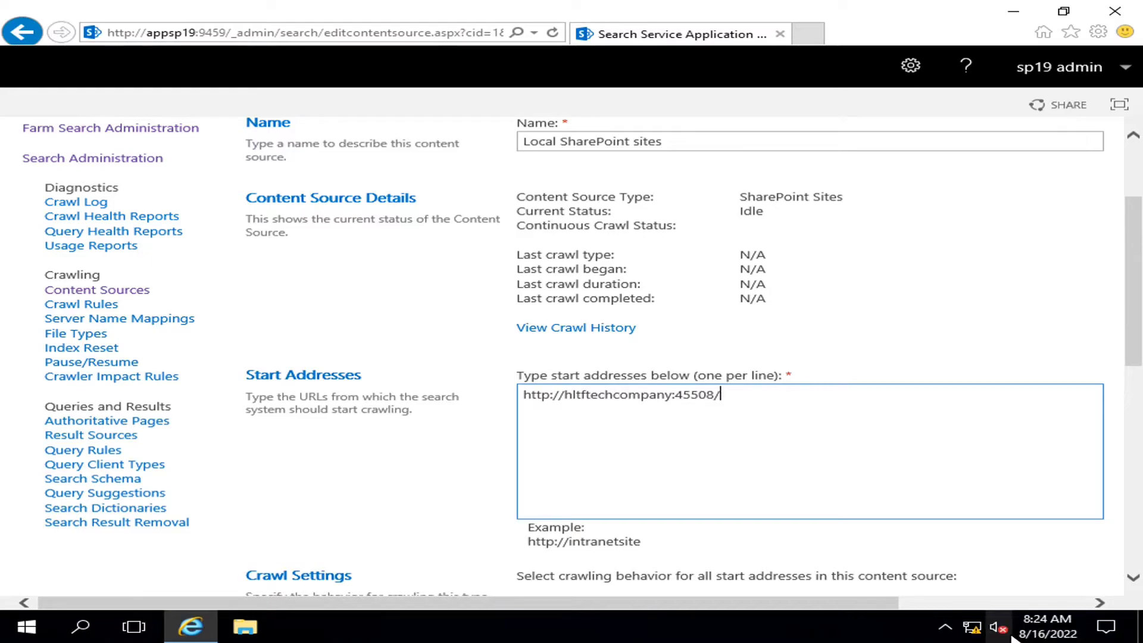
pyautogui.press('BackSpace')
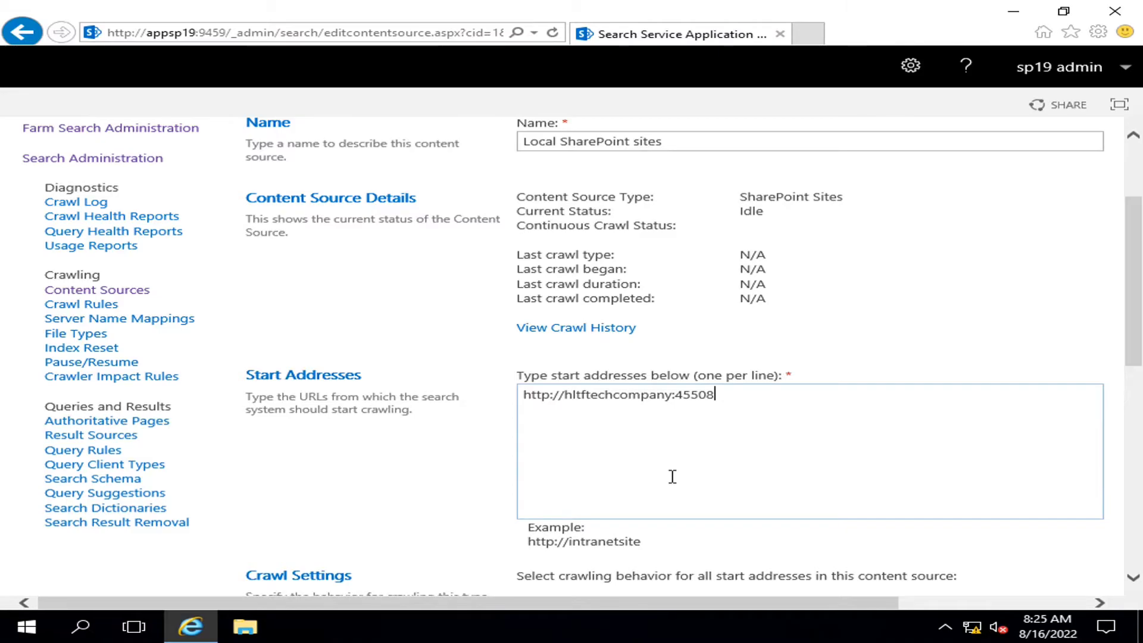
pyautogui.scroll(-5, 717, 391)
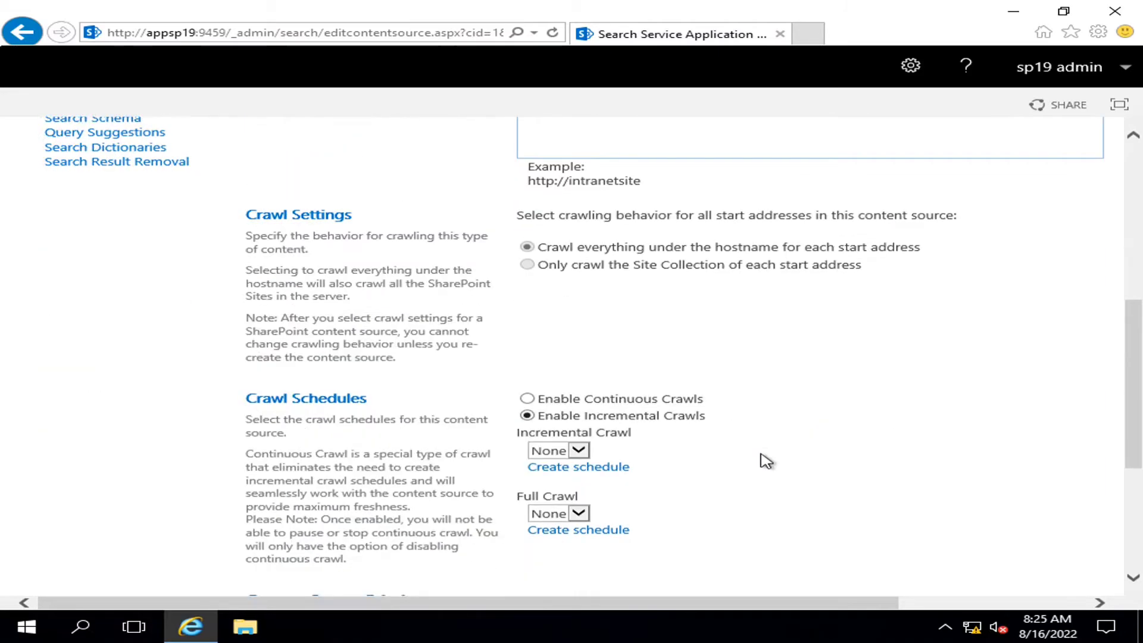
pyautogui.scroll(-3, 762, 460)
pyautogui.scroll(5, 755, 458)
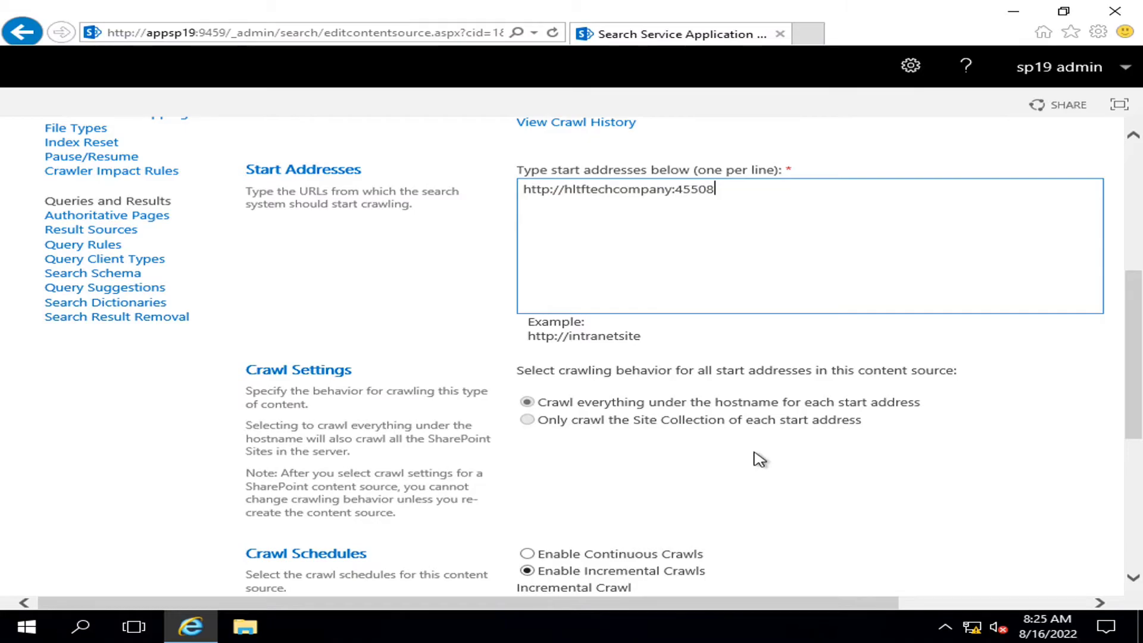
pyautogui.scroll(-4, 753, 459)
pyautogui.scroll(4, 737, 416)
pyautogui.scroll(3, 795, 278)
pyautogui.scroll(-8, 795, 278)
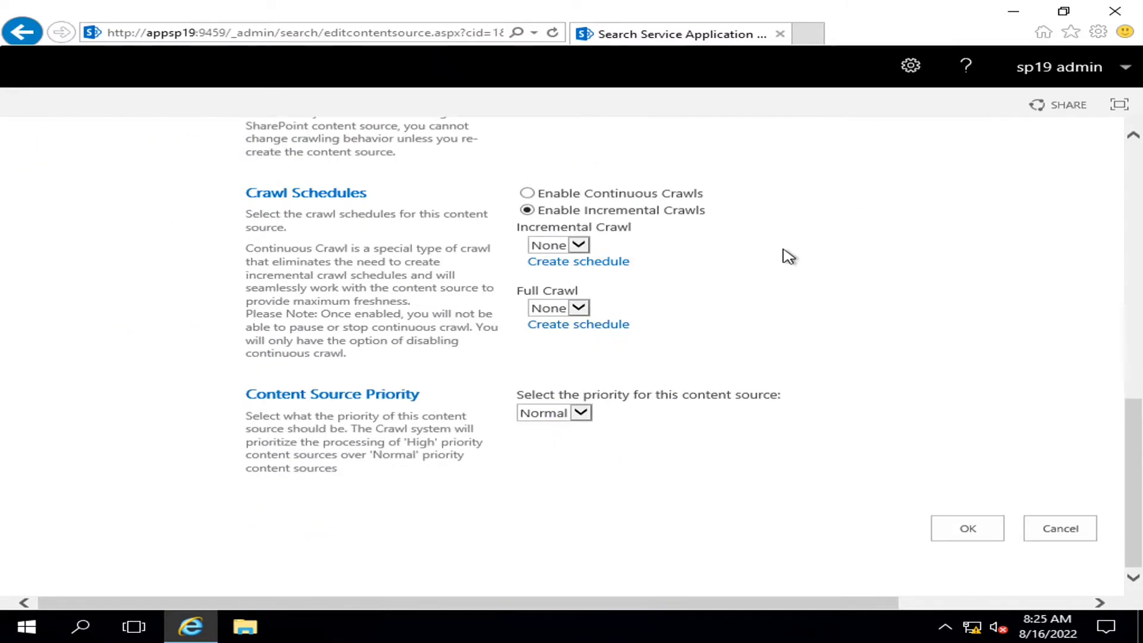
# Save the Local SharePoint sites settings with OK, view the empty Crawl Log, and return to Content Sources
pyautogui.click(969, 529)
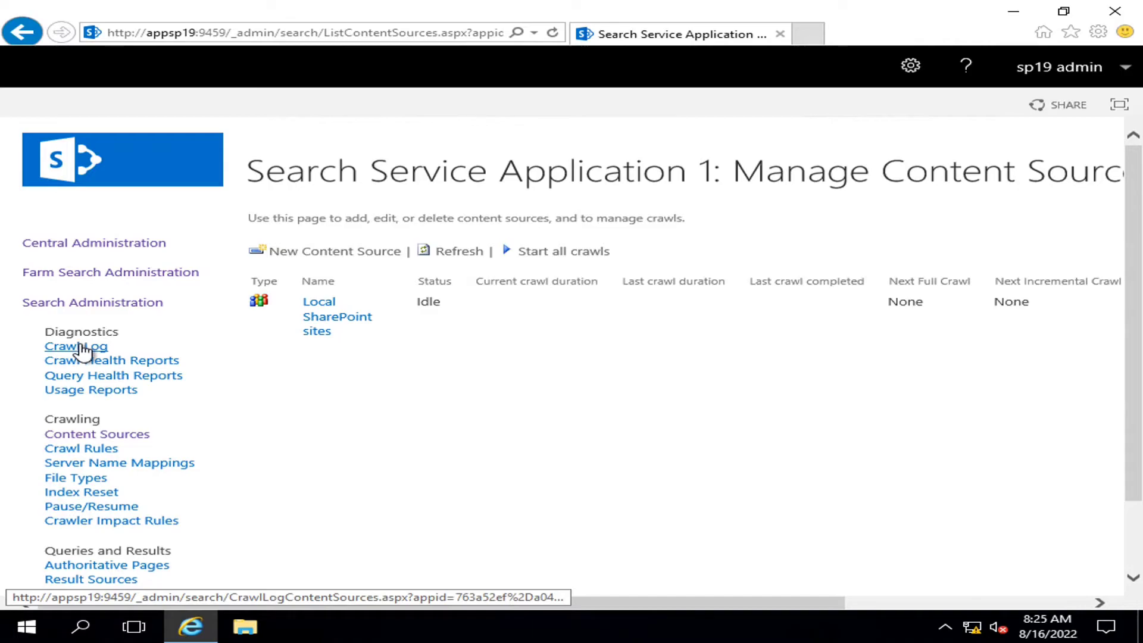
pyautogui.click(83, 350)
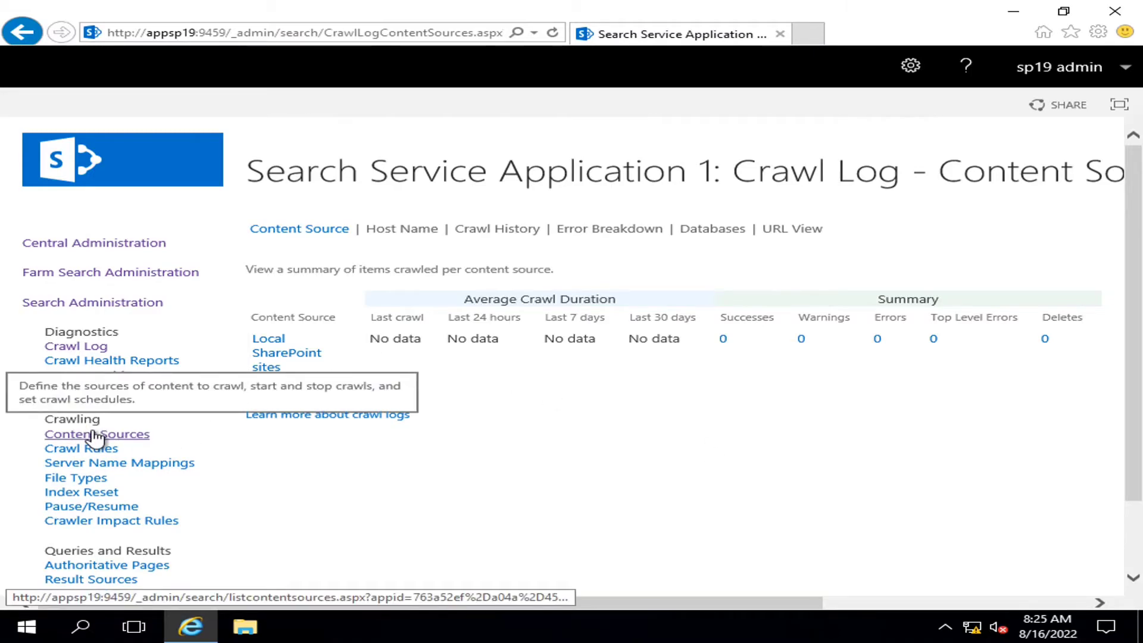
pyautogui.click(96, 436)
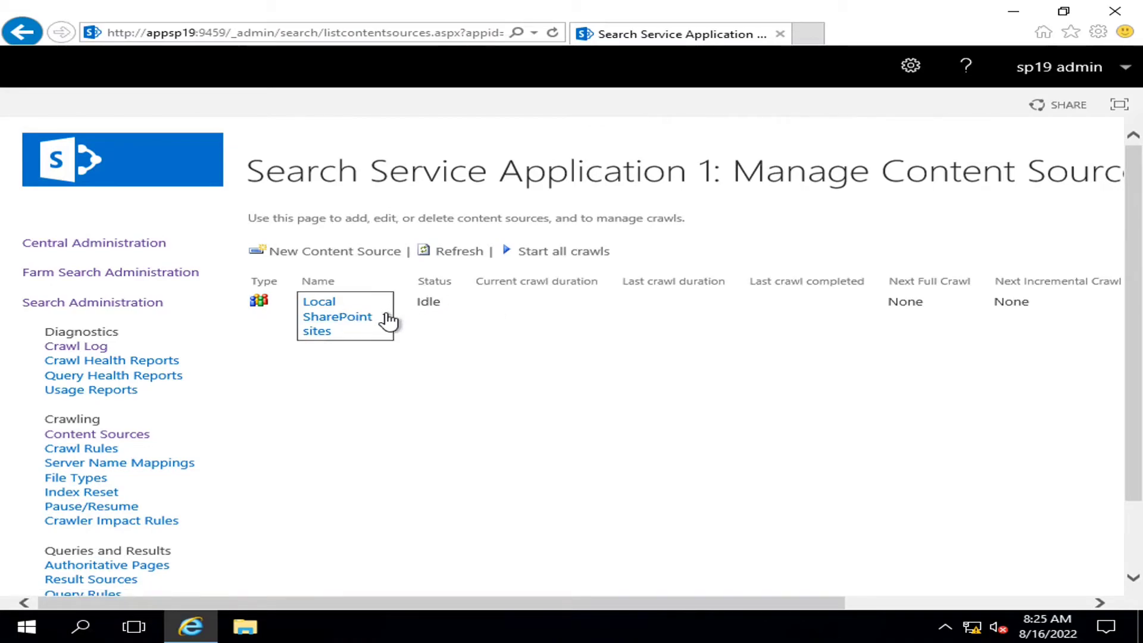
# Choose Start Full Crawl for Local SharePoint sites and confirm with OK
pyautogui.click(387, 319)
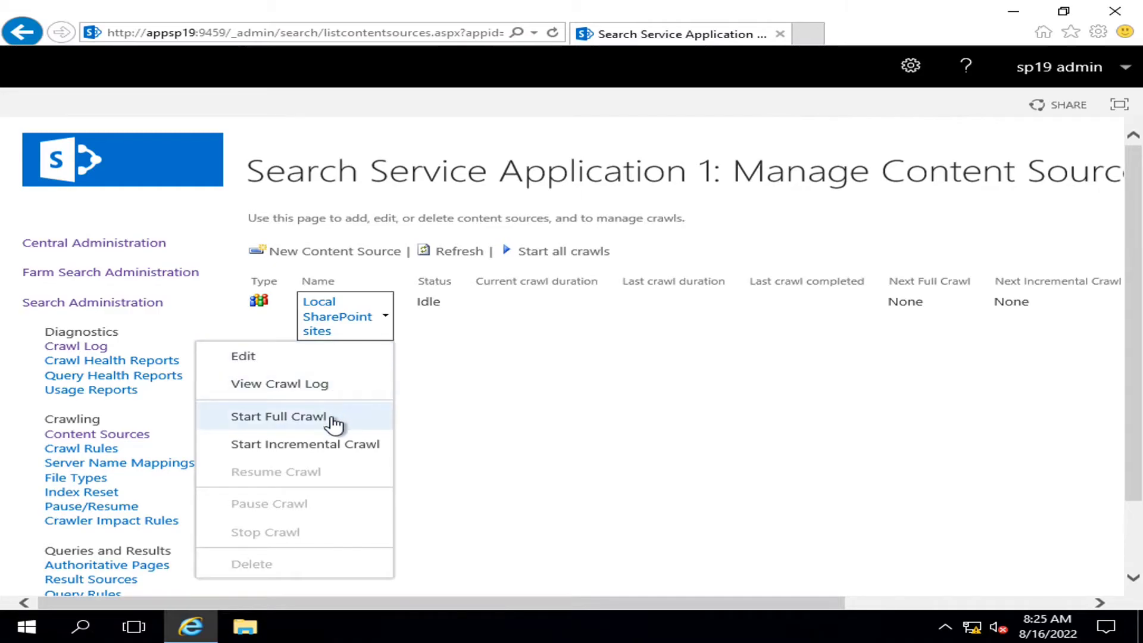
pyautogui.click(332, 417)
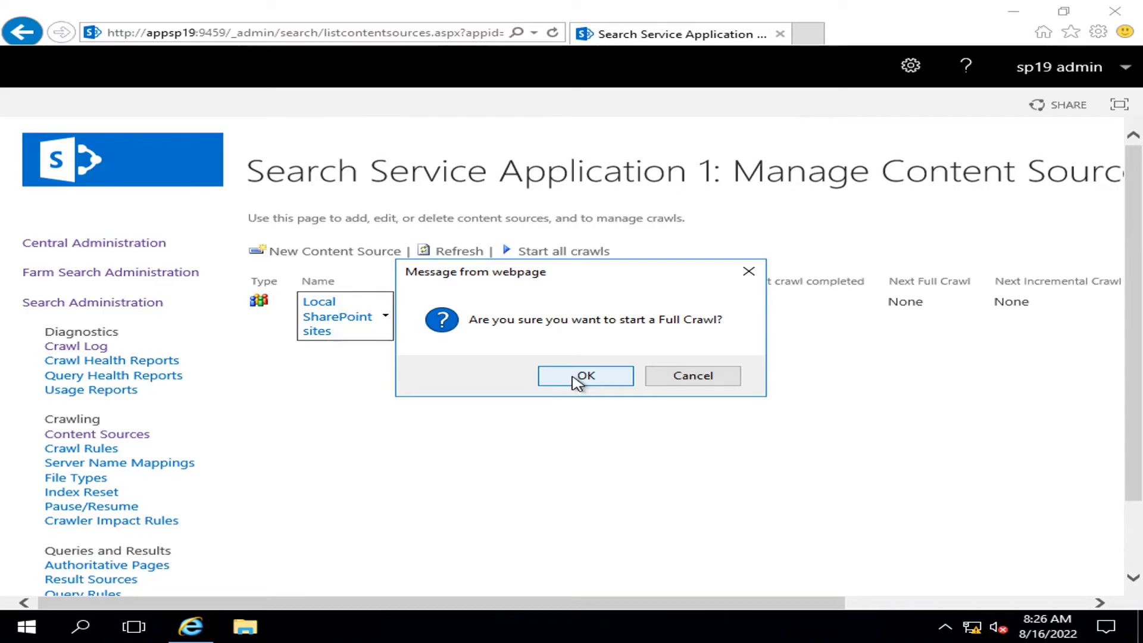
pyautogui.click(576, 379)
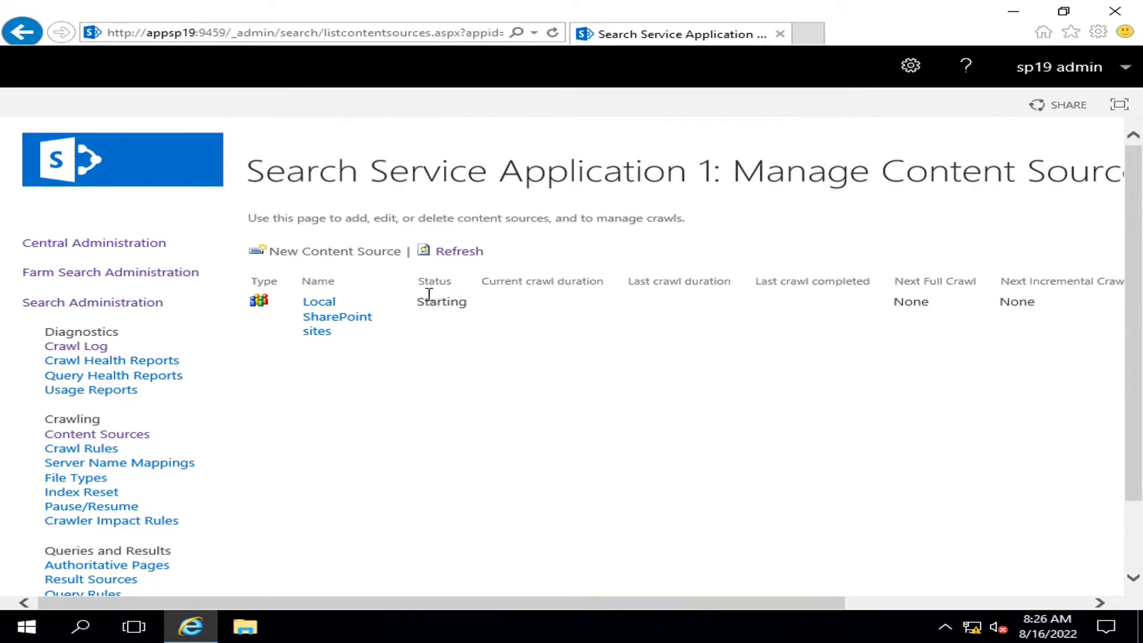
# Refresh the content sources page until the full crawl finishes at 8:31:08 AM after 00:04:41
pyautogui.click(465, 253)
pyautogui.click(464, 257)
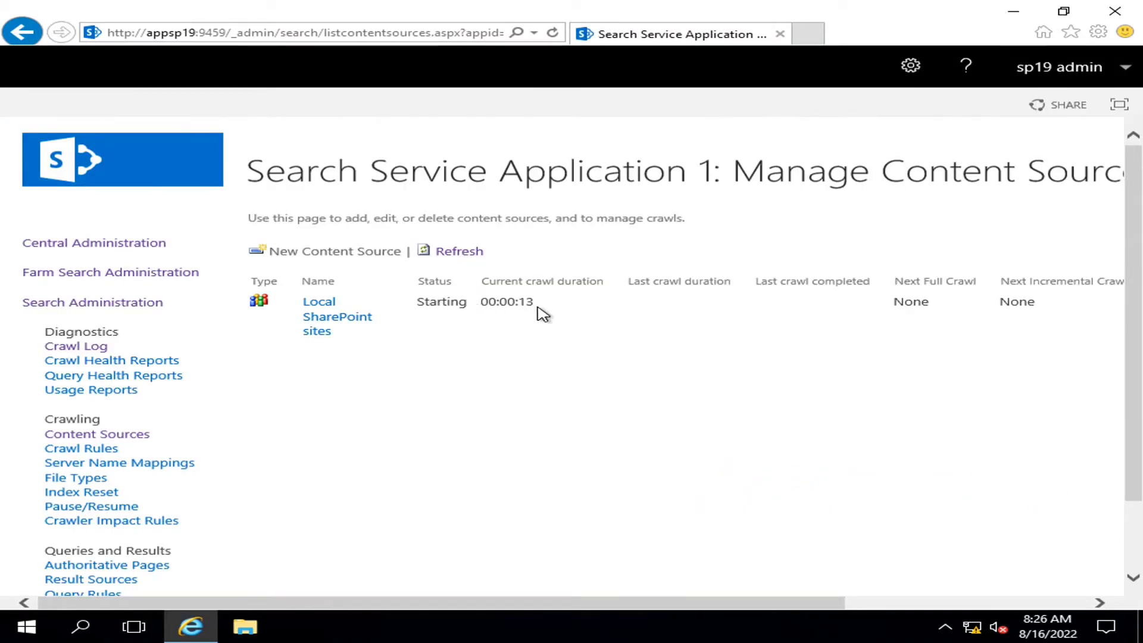
pyautogui.click(470, 255)
pyautogui.click(467, 254)
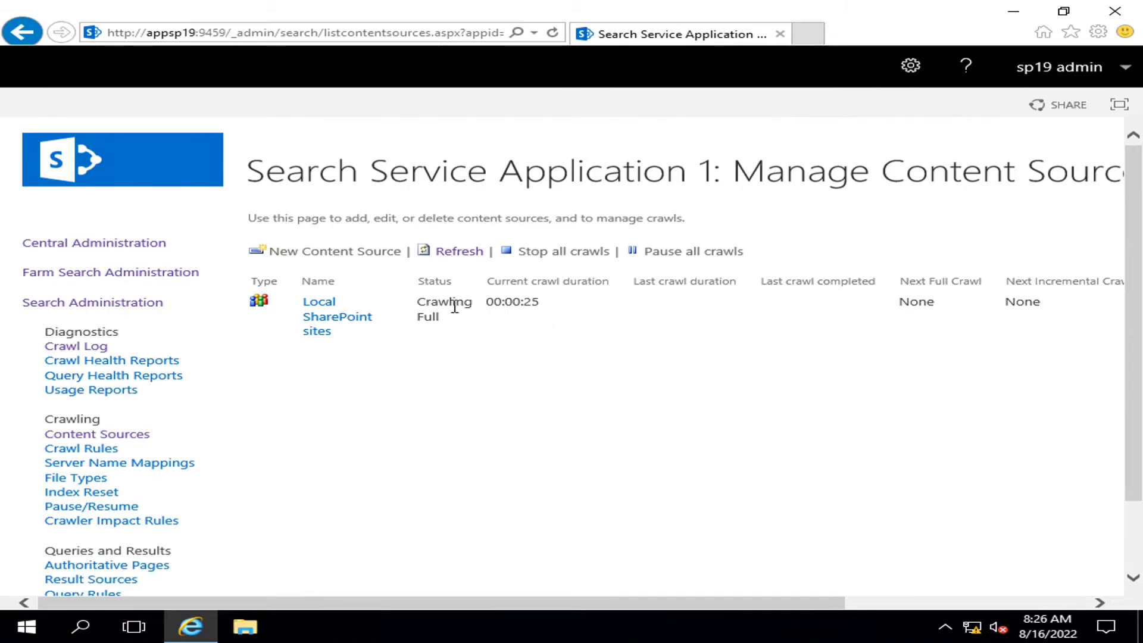
pyautogui.moveTo(417, 302); pyautogui.dragTo(451, 327)
pyautogui.click(459, 347)
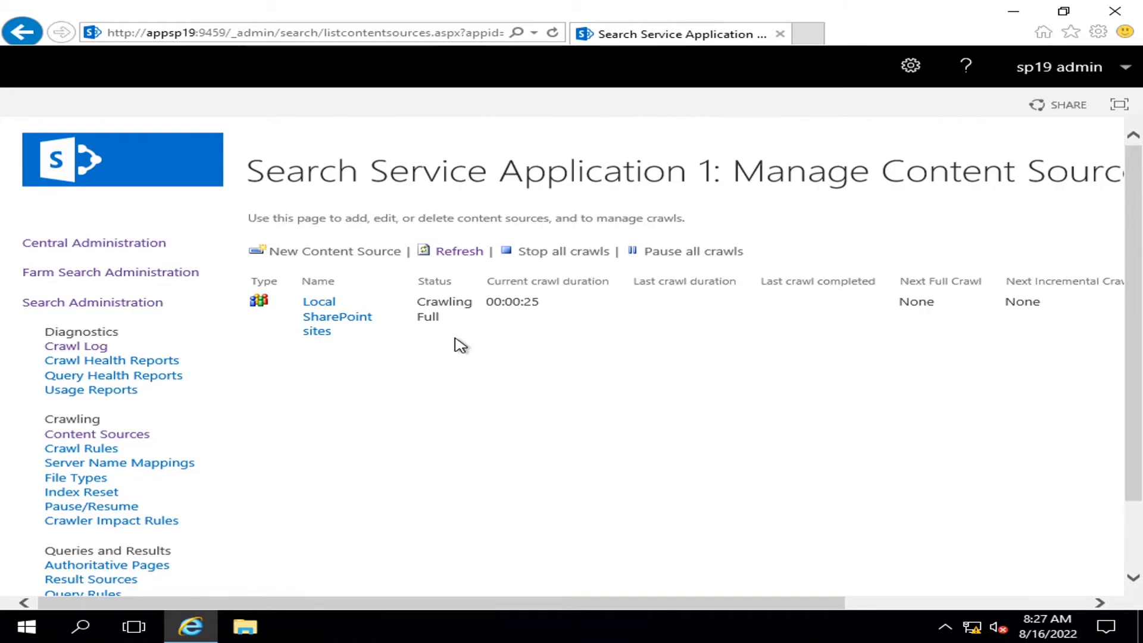
pyautogui.click(454, 253)
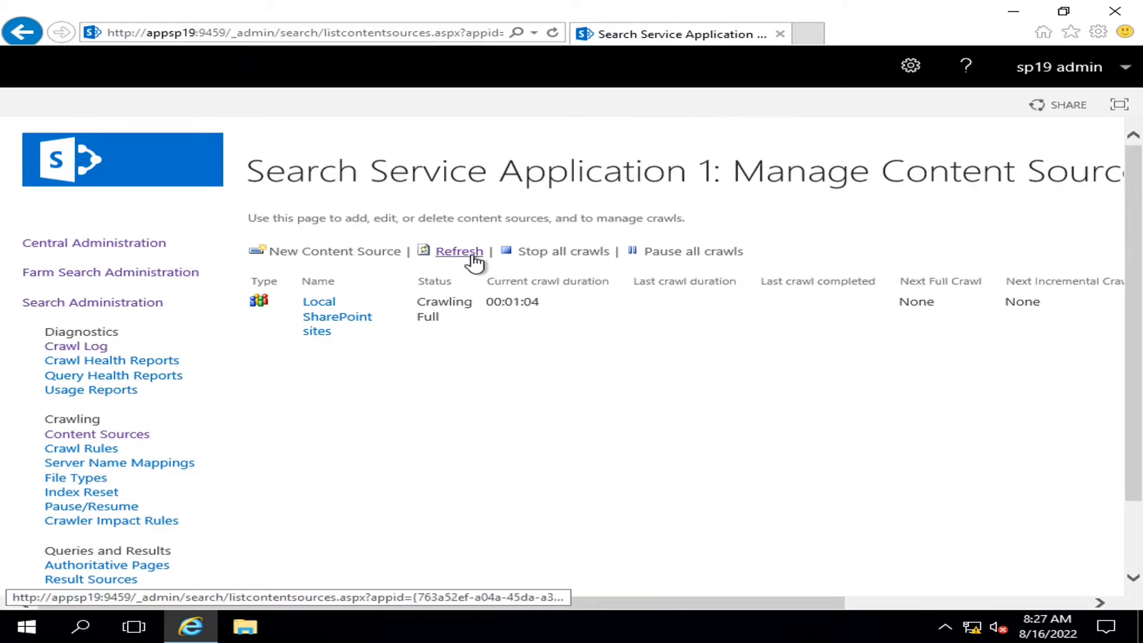
pyautogui.click(470, 254)
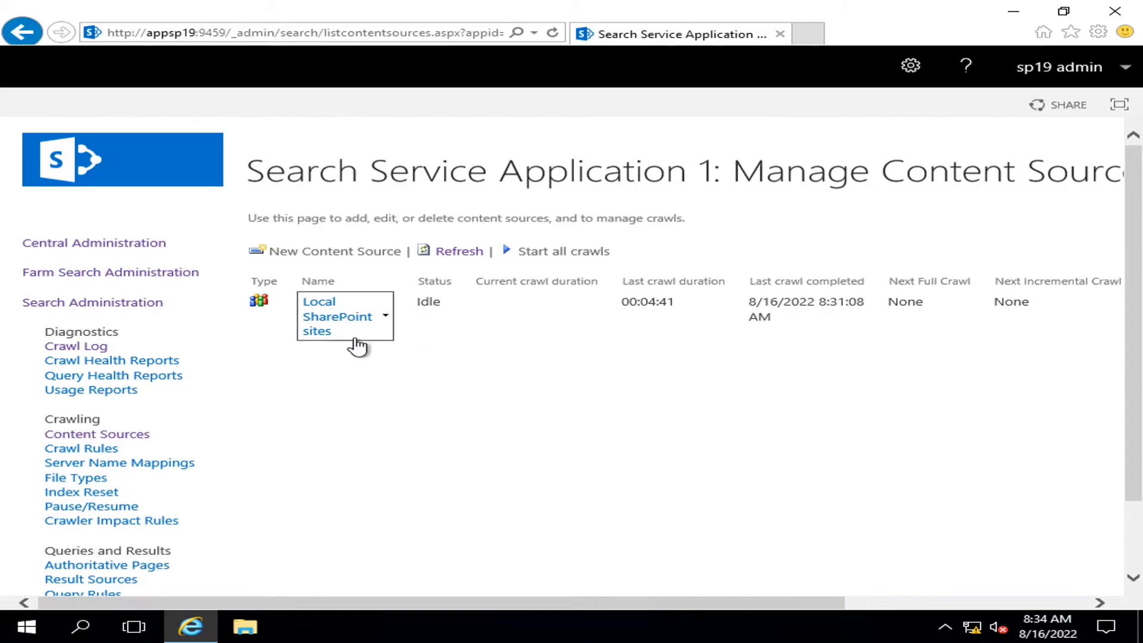
# Open the Crawl Log showing Local SharePoint sites with 117 successes, 0 warnings and 0 errors
pyautogui.click(72, 352)
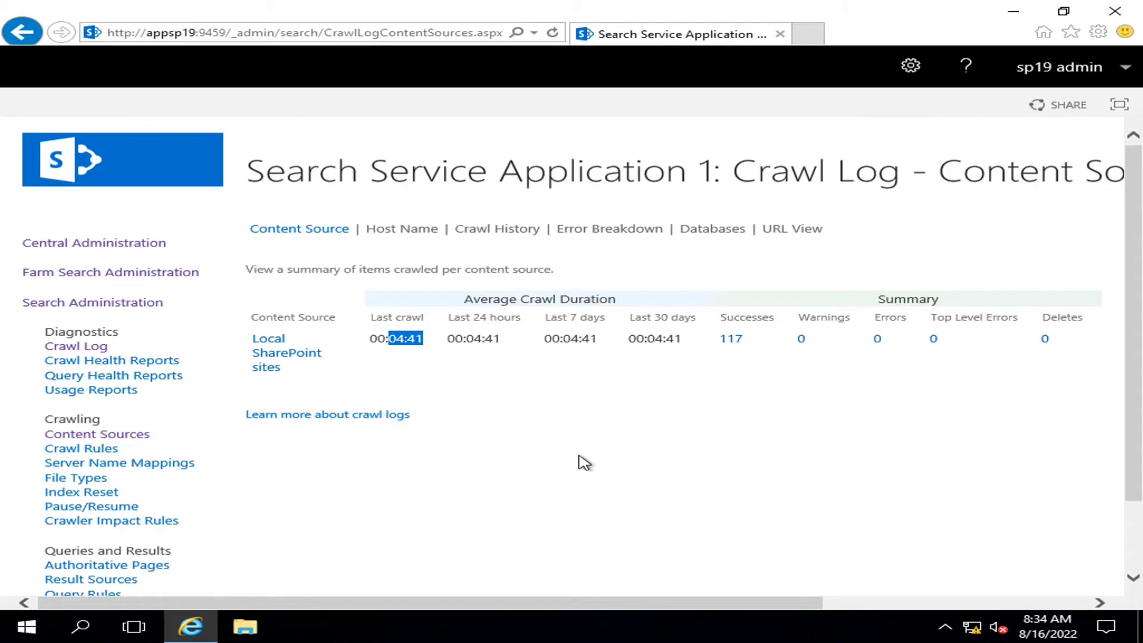
pyautogui.click(587, 472)
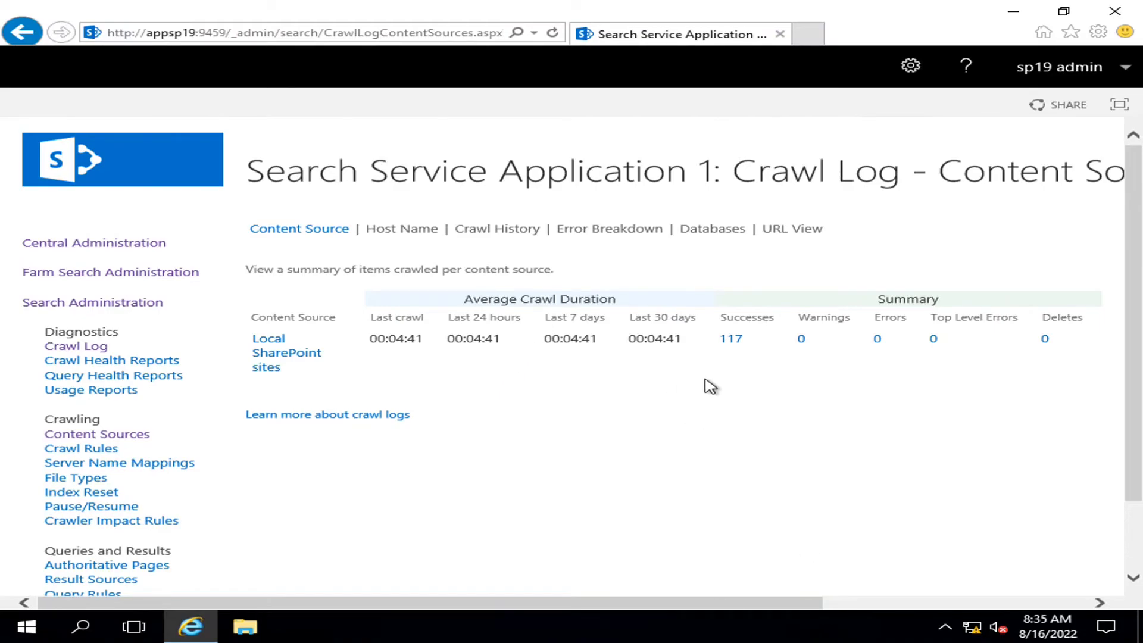
pyautogui.click(733, 342)
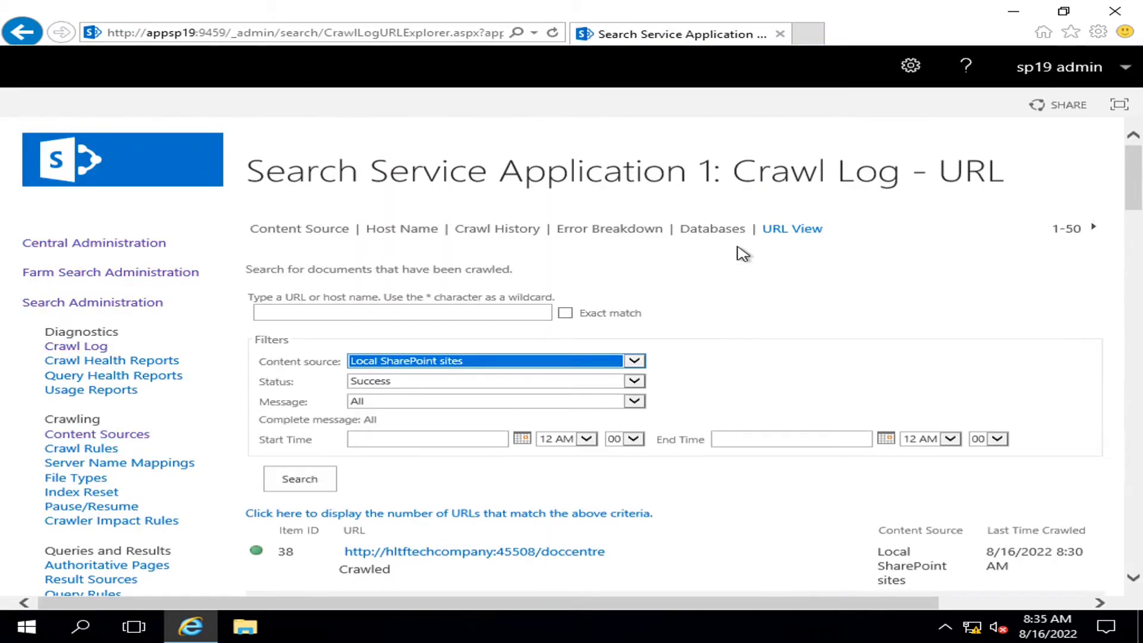
pyautogui.scroll(-1, 865, 277)
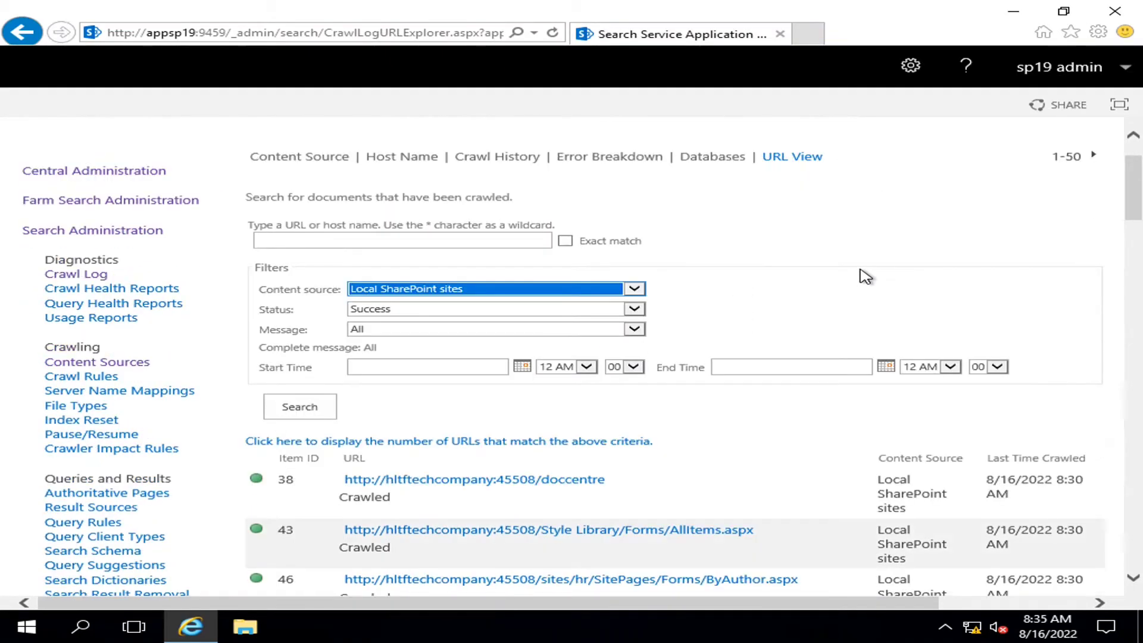
pyautogui.scroll(-4, 865, 277)
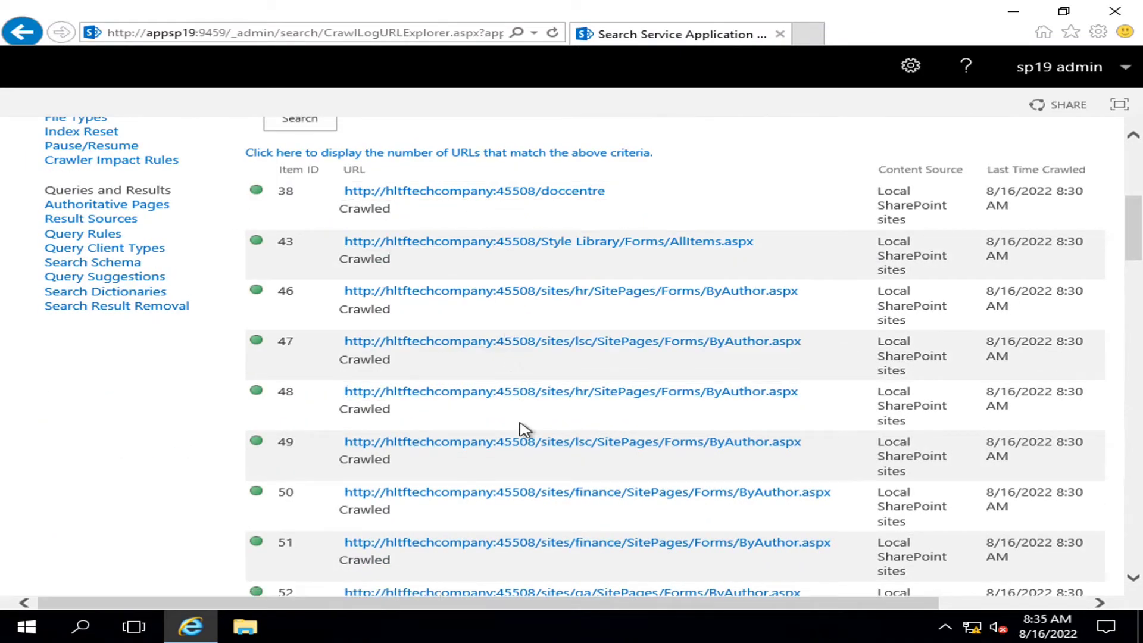
pyautogui.scroll(-1, 538, 489)
pyautogui.scroll(-7, 537, 489)
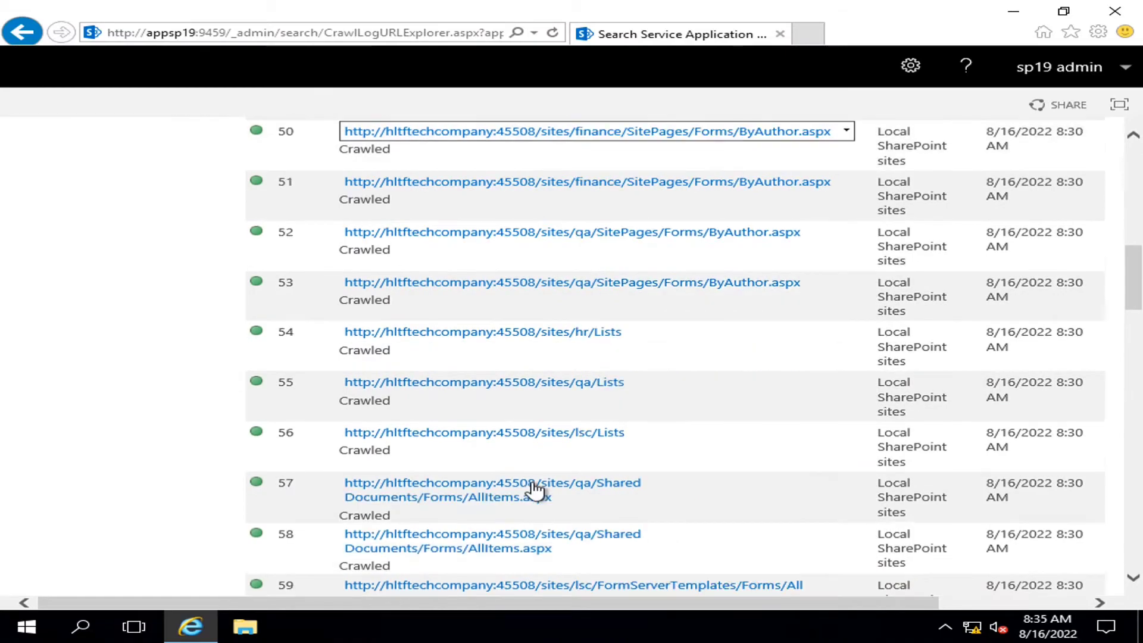
pyautogui.scroll(-10, 537, 490)
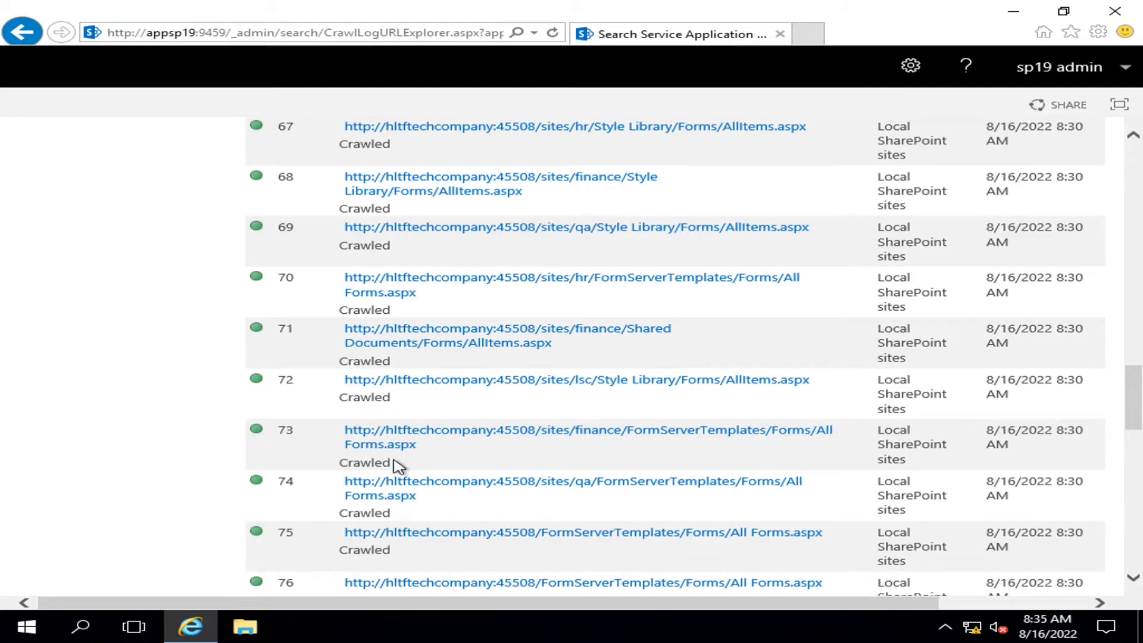
pyautogui.scroll(-13, 524, 442)
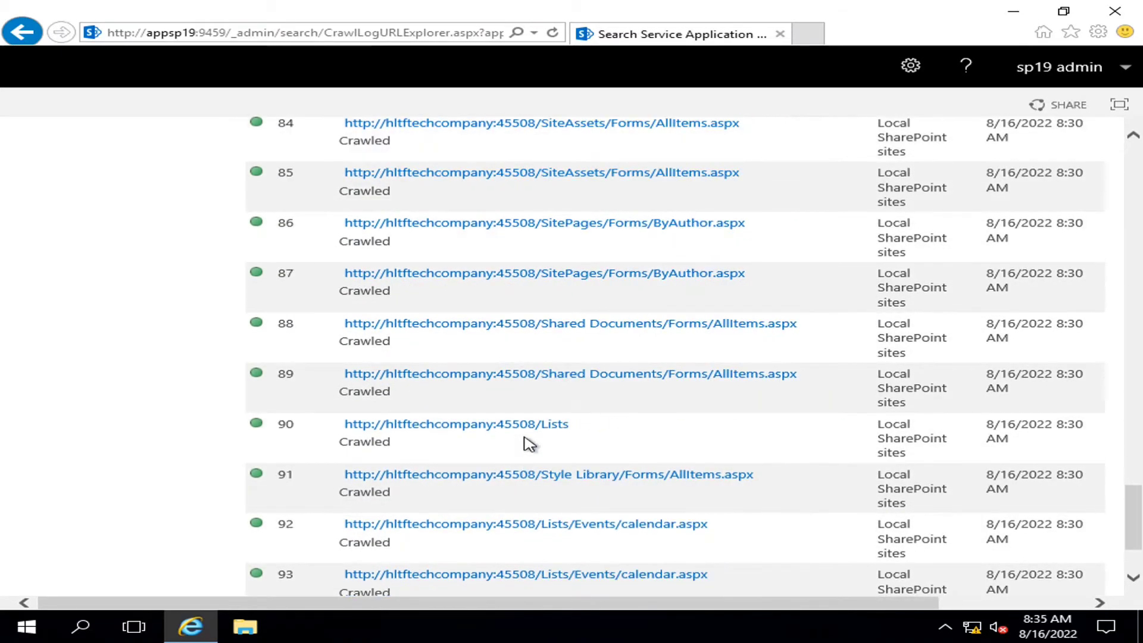
pyautogui.scroll(20, 529, 444)
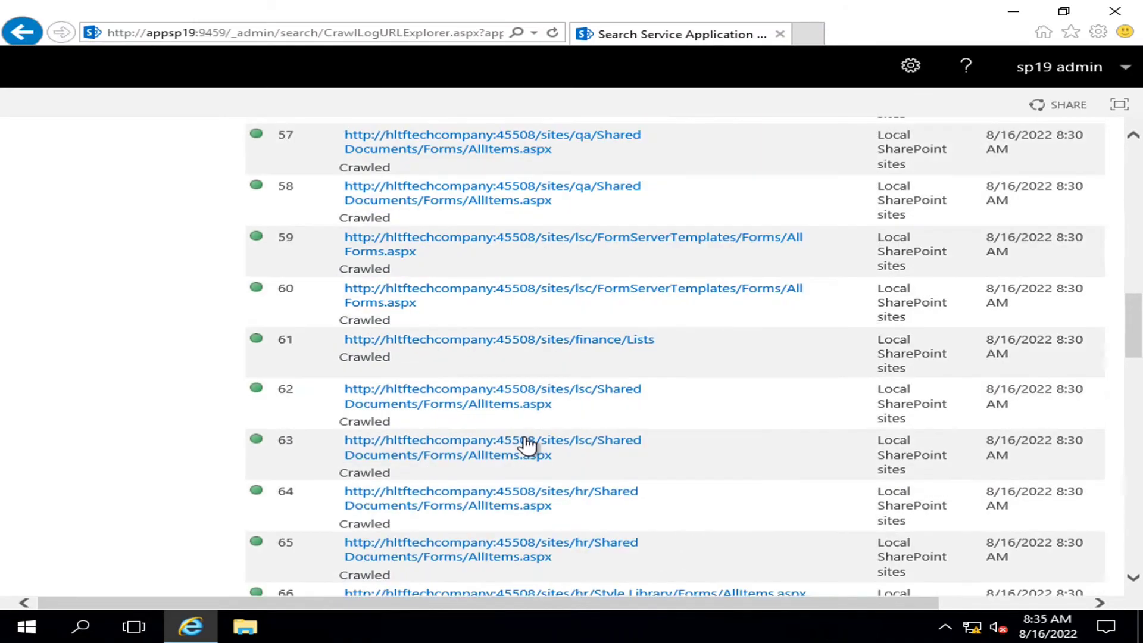
pyautogui.scroll(12, 529, 443)
pyautogui.scroll(-3, 523, 444)
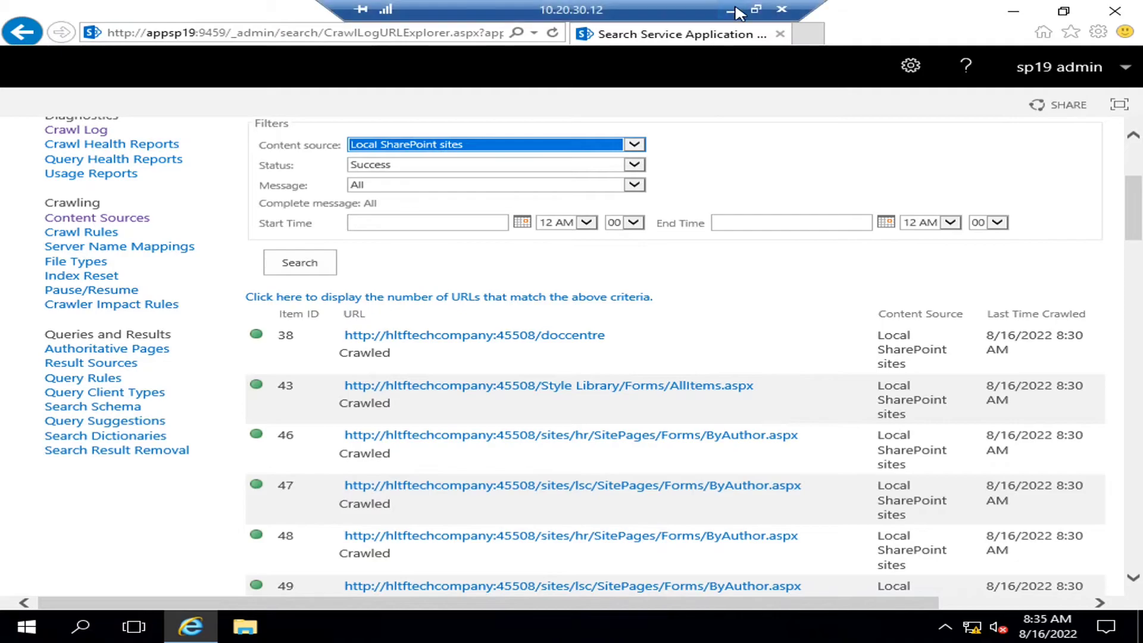
pyautogui.click(733, 18)
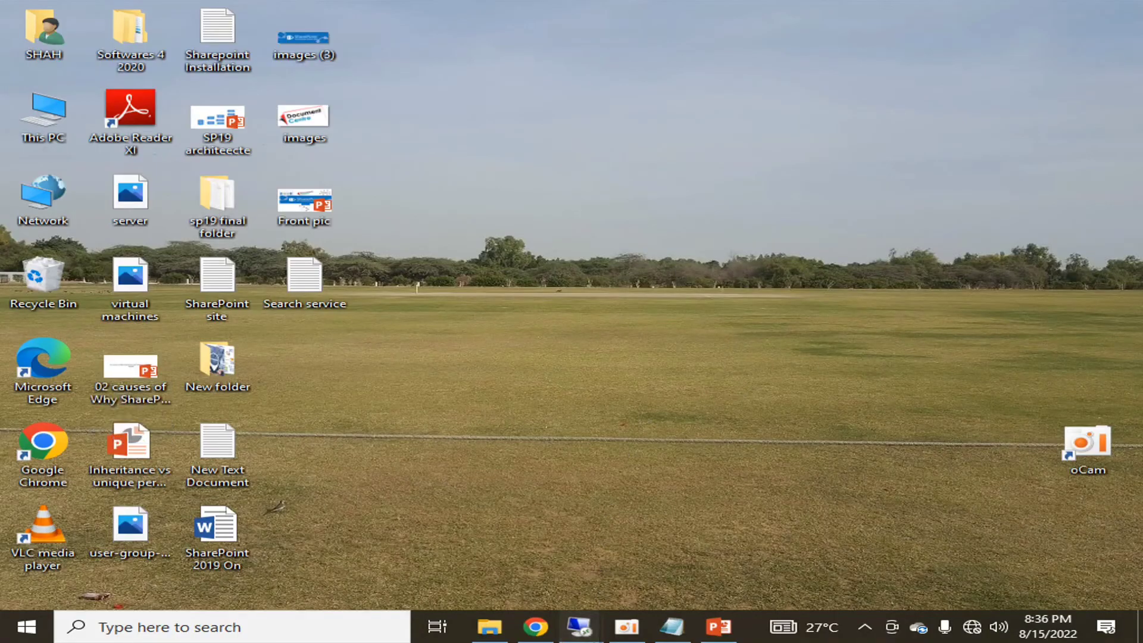
pyautogui.moveTo(580, 627)
pyautogui.click(717, 561)
pyautogui.click(584, 129)
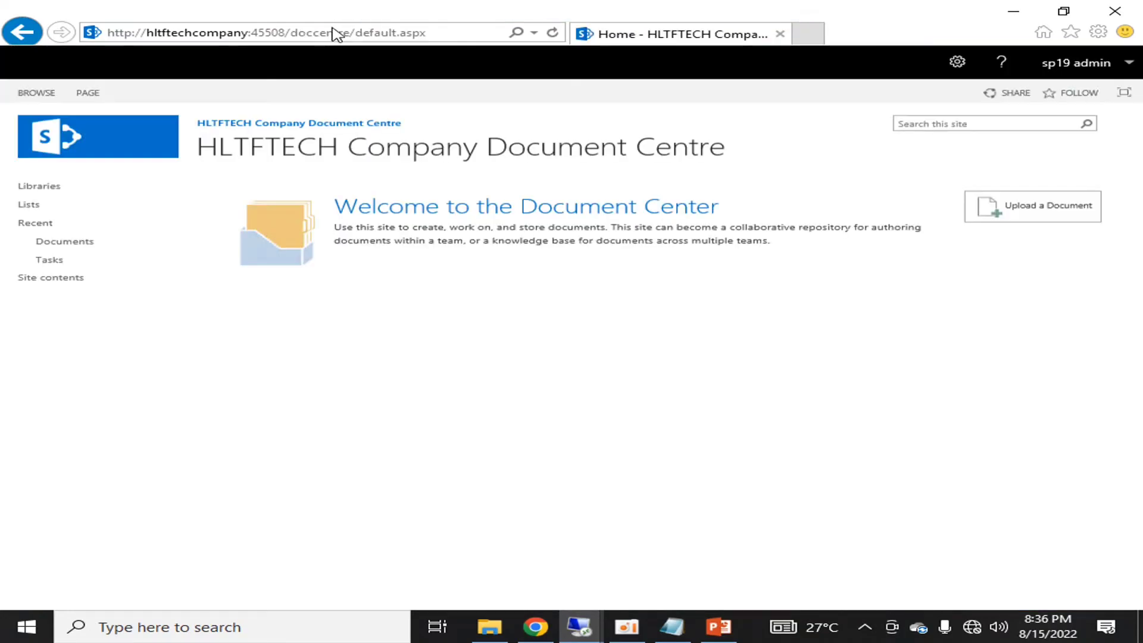
pyautogui.click(350, 32)
pyautogui.click(350, 32)
pyautogui.moveTo(352, 32); pyautogui.dragTo(88, 41)
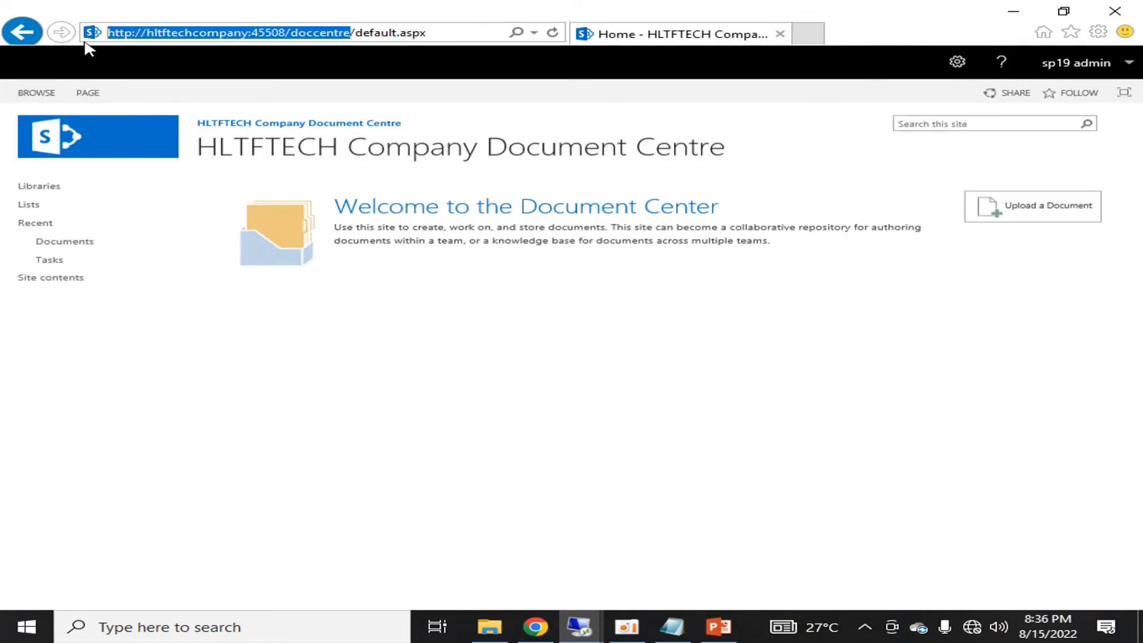
pyautogui.rightClick(258, 36)
pyautogui.click(315, 92)
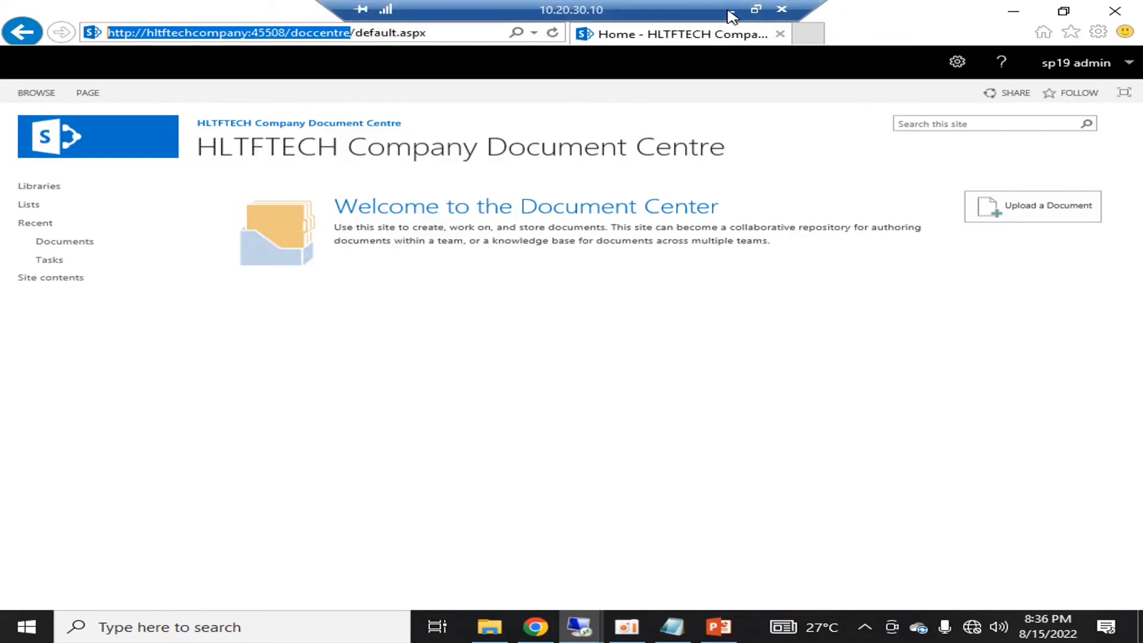
# Return to the 10.20.30.12 Central Administration crawl log session
pyautogui.click(722, 8)
pyautogui.moveTo(580, 625)
pyautogui.click(698, 524)
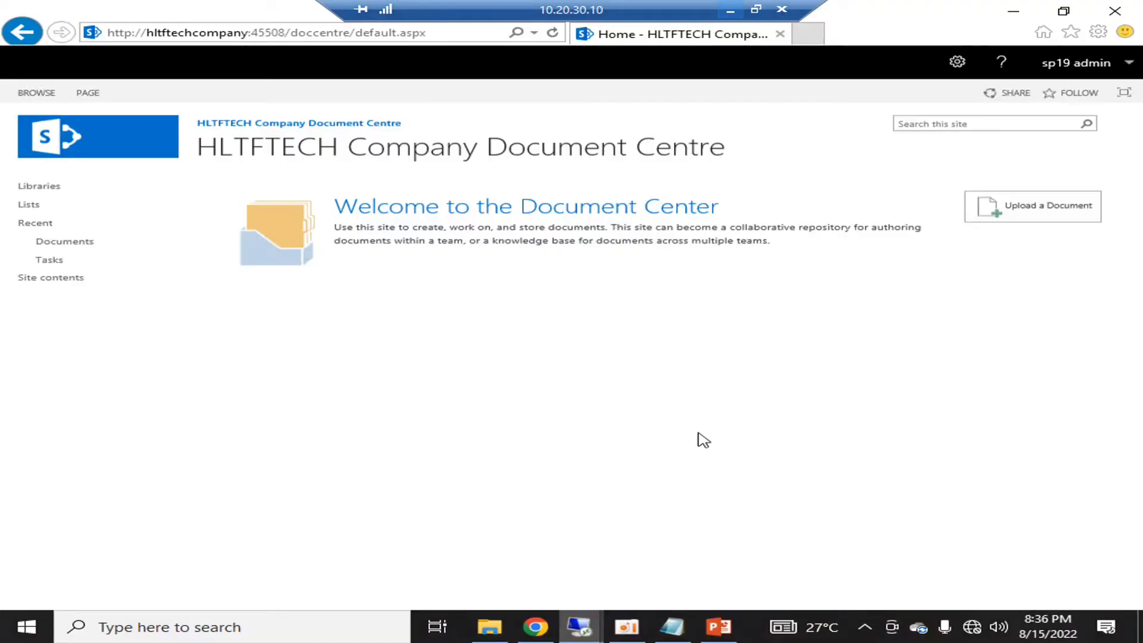
pyautogui.click(724, 9)
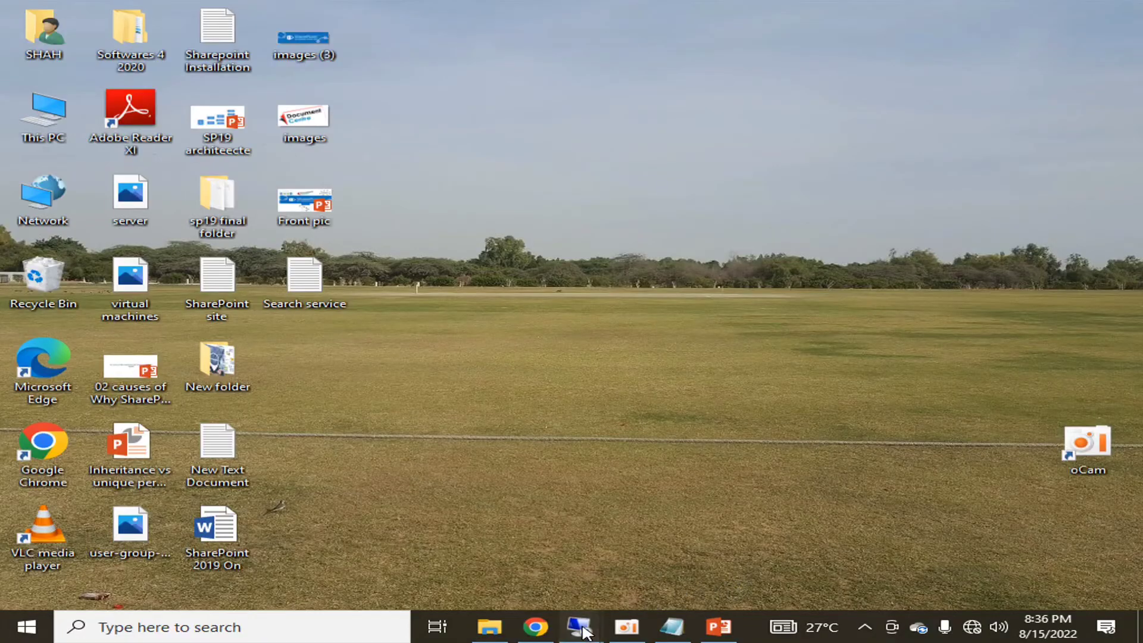
pyautogui.moveTo(581, 625)
pyautogui.click(546, 562)
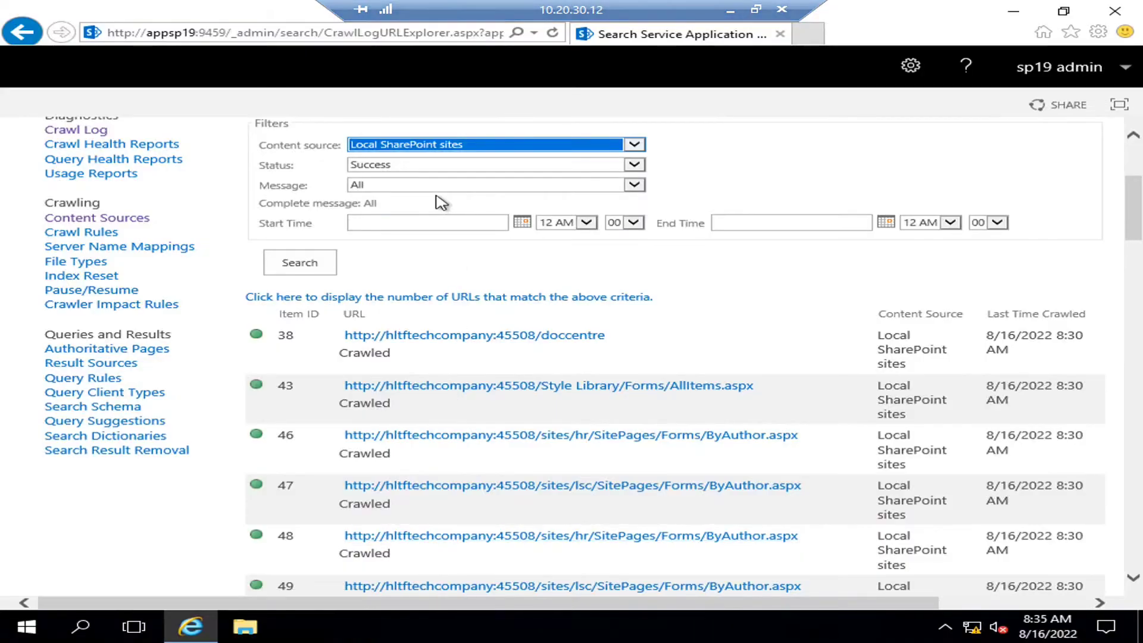
pyautogui.scroll(4, 469, 249)
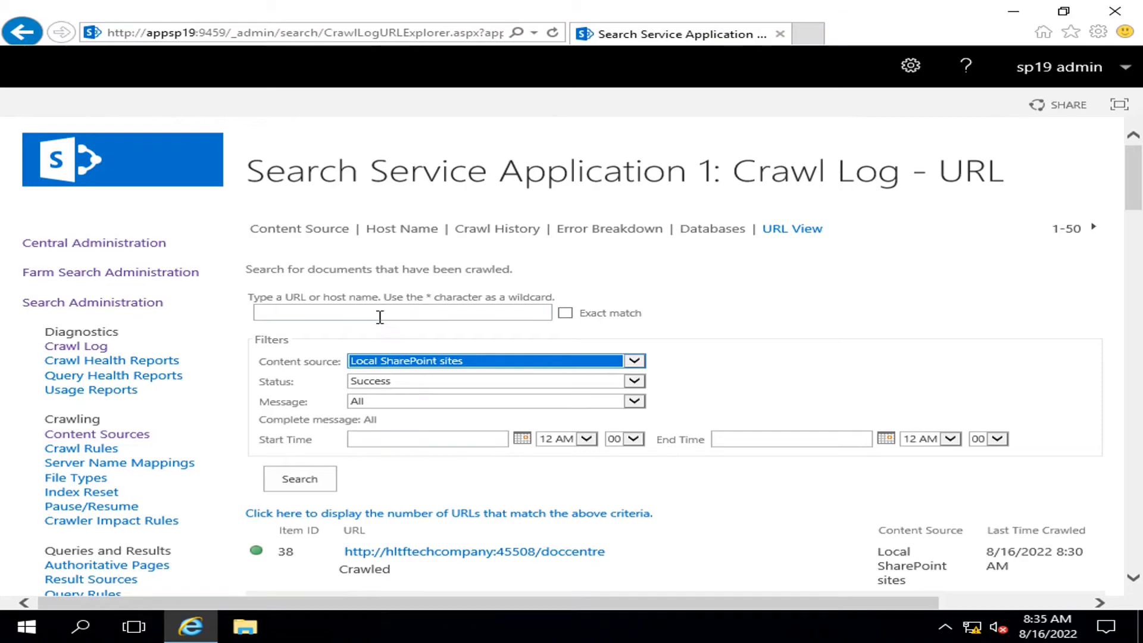
# Search the crawl log for the pasted doccentre URL with Exact match, returning items 38 and 97
pyautogui.click(380, 313)
pyautogui.write('http://hltftechcompany:45508/doccentre')
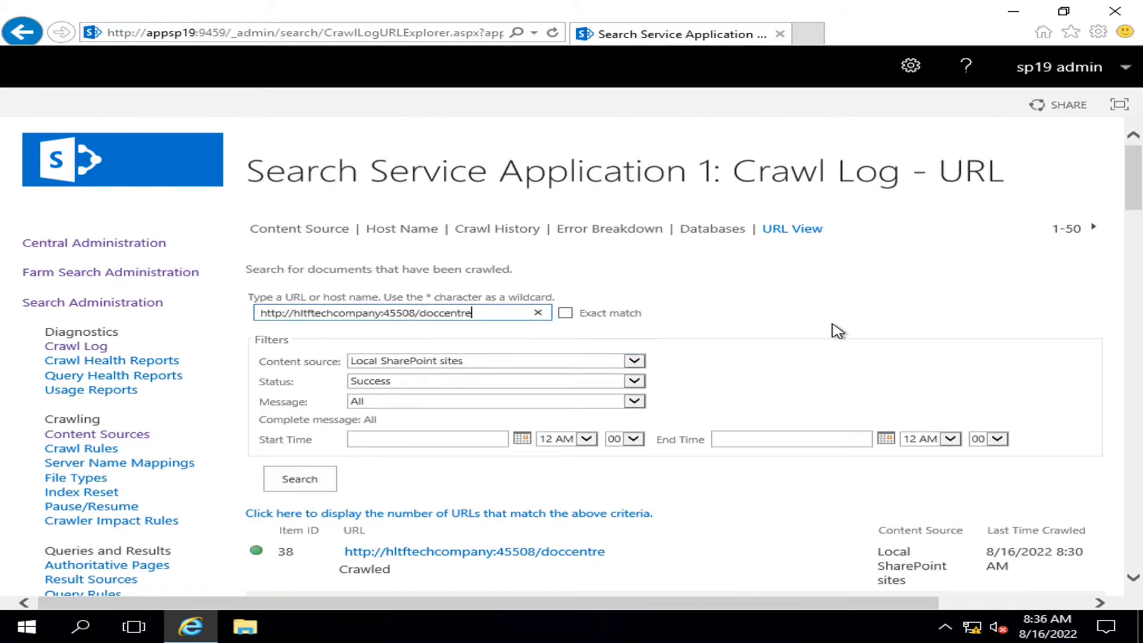
pyautogui.click(567, 315)
pyautogui.click(298, 478)
pyautogui.scroll(-2, 856, 304)
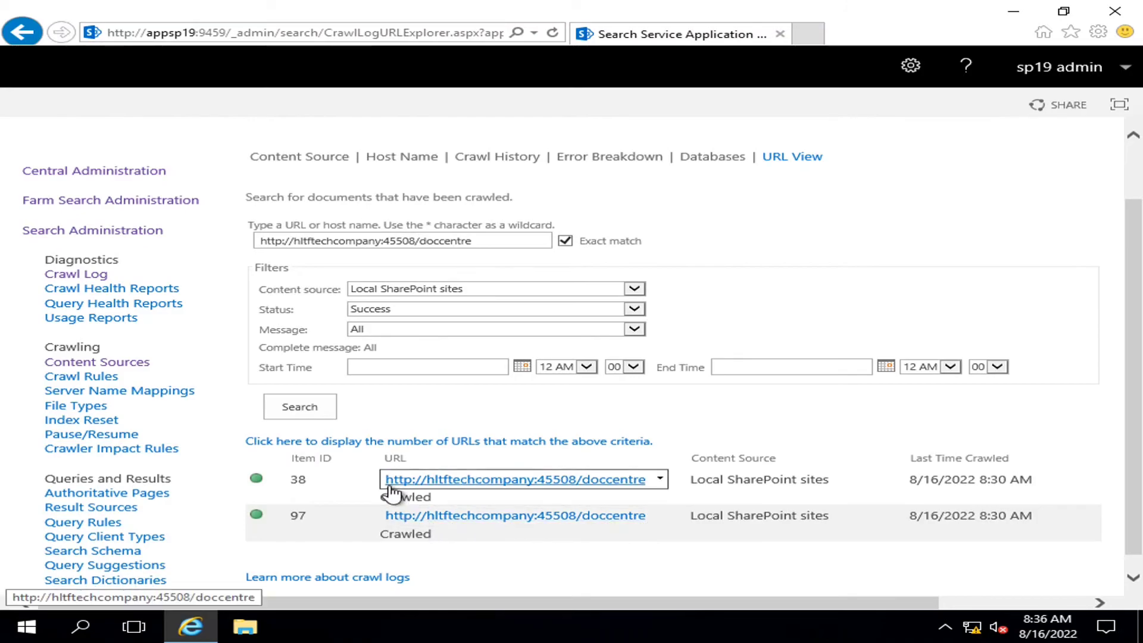
# Turn Exact match back off and minimize the Central Administration session
pyautogui.click(565, 243)
pyautogui.moveTo(588, 1)
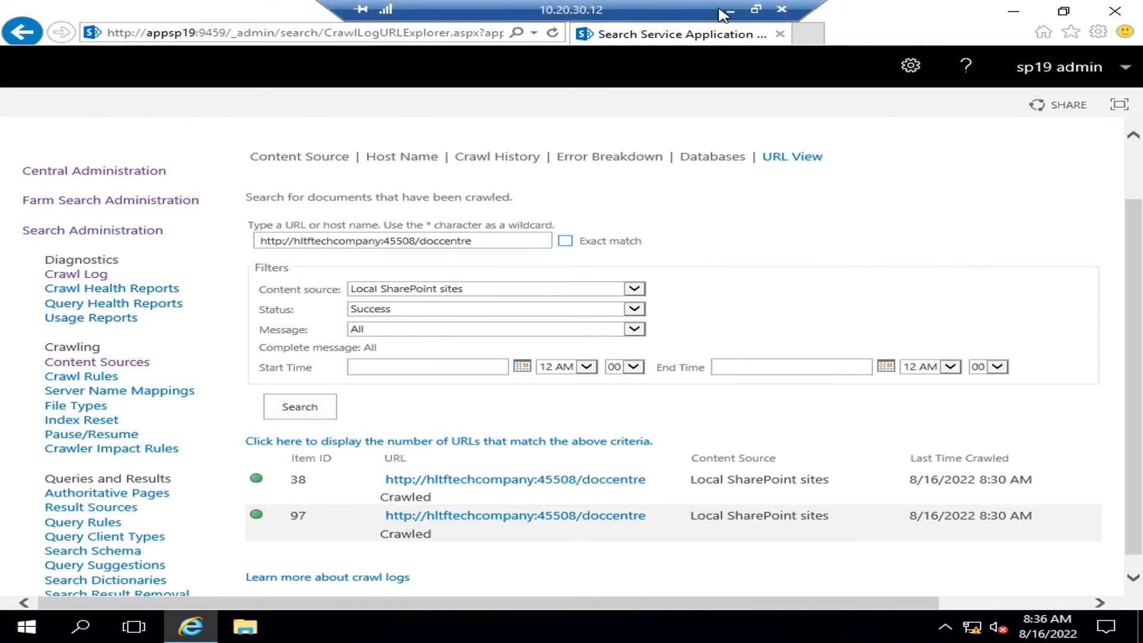
pyautogui.click(723, 10)
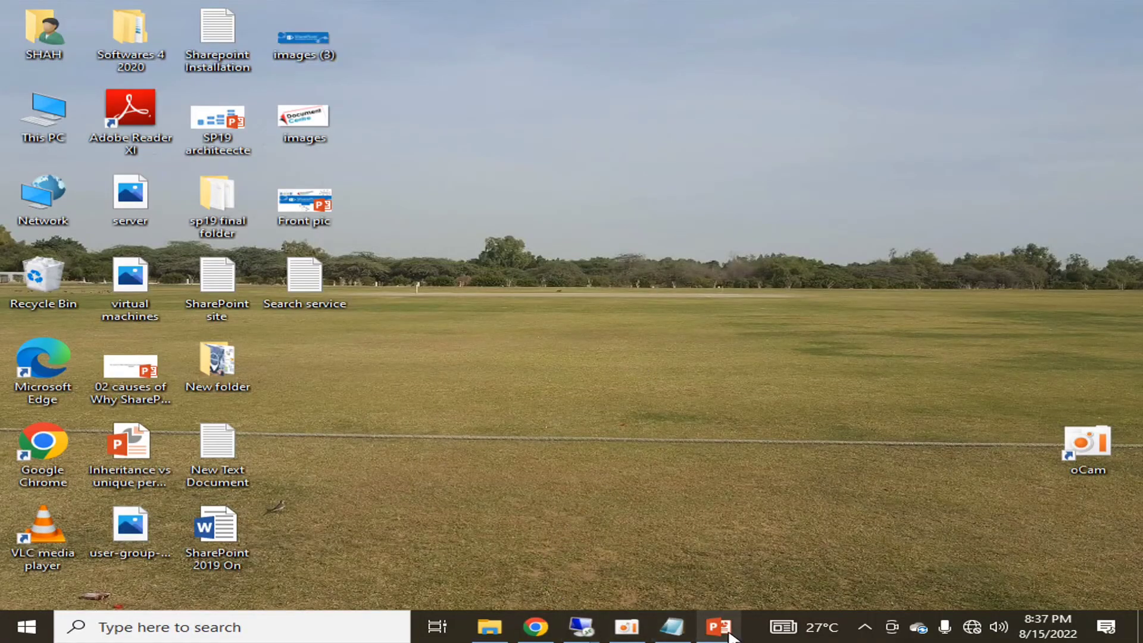
# Switch to the 10.20.30.10 session and open the Document Centre's Documents library, showing Test Drawing.vsdx
pyautogui.moveTo(589, 636)
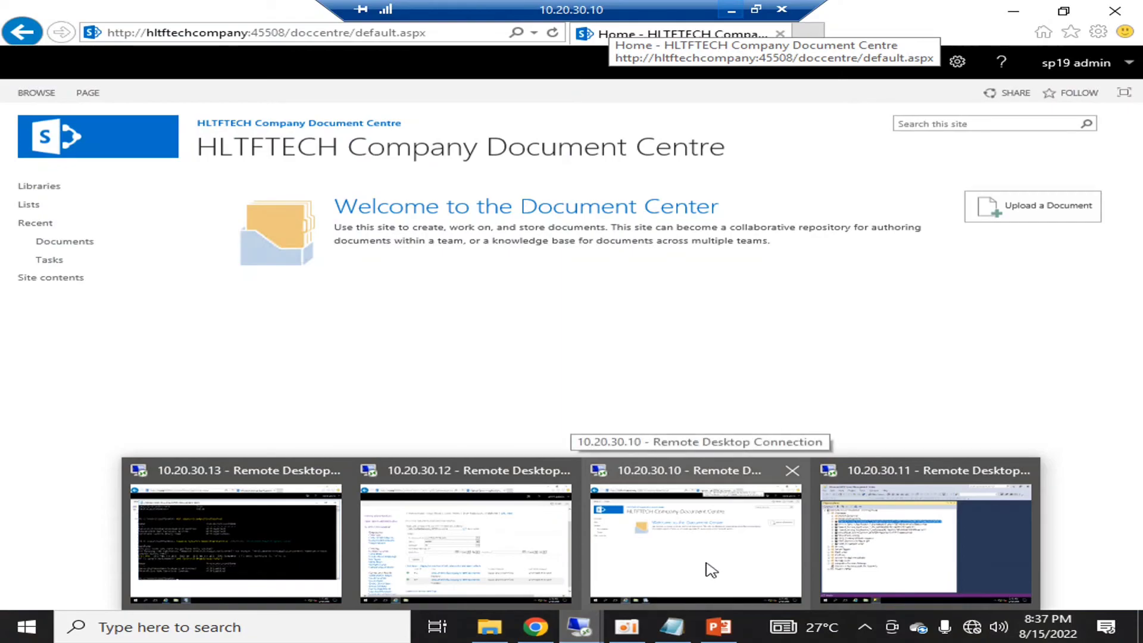
pyautogui.click(709, 566)
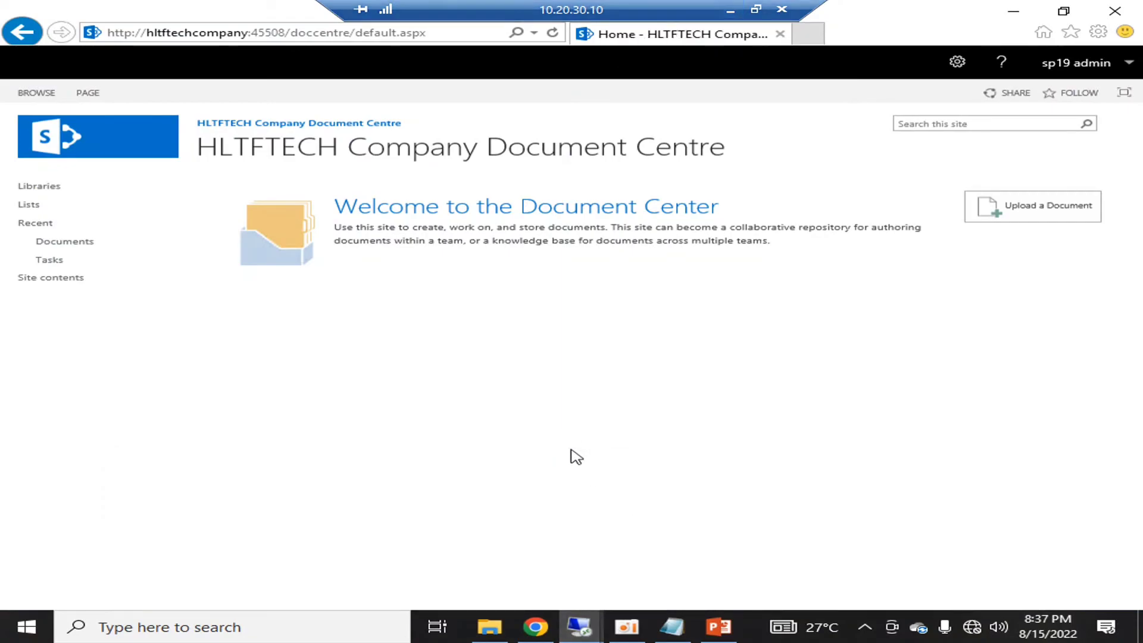
pyautogui.click(77, 242)
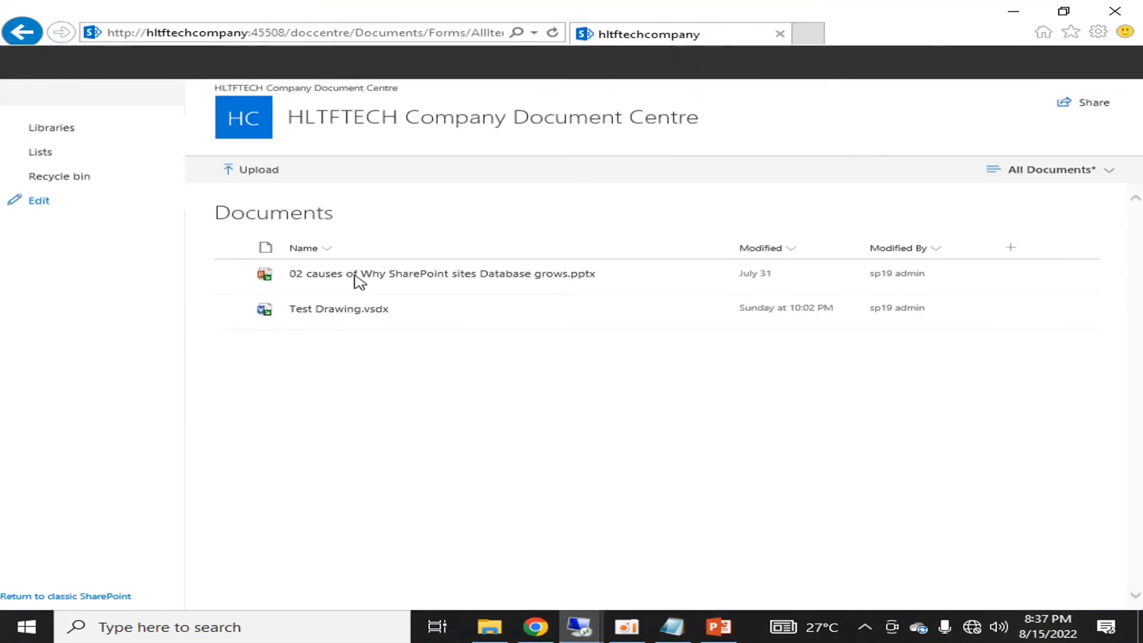
pyautogui.click(90, 90)
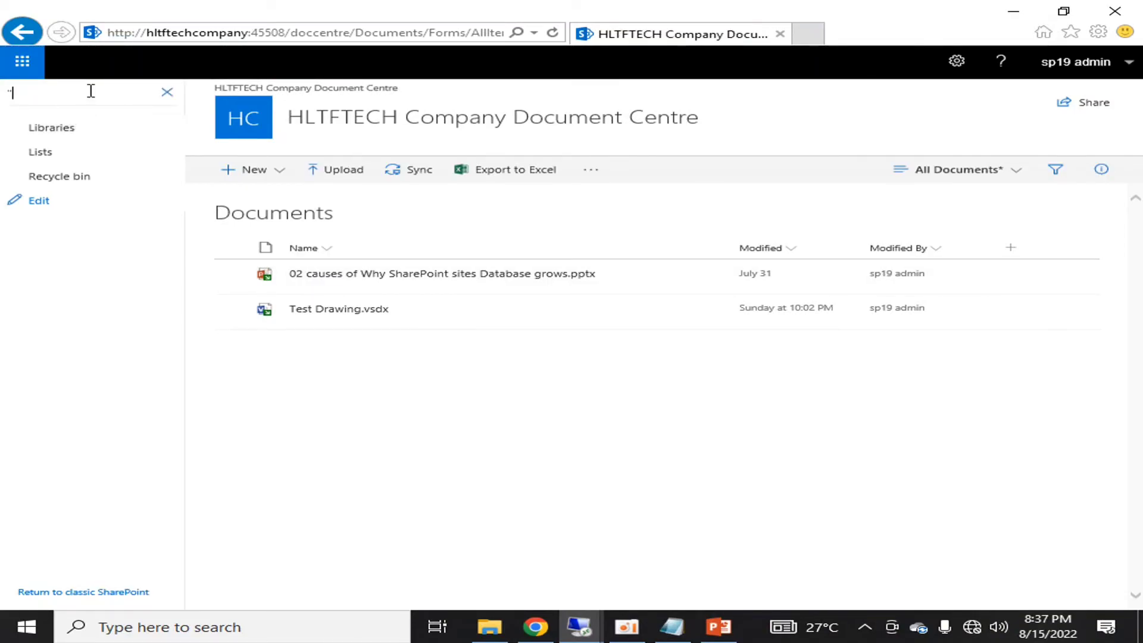
pyautogui.write('"02')
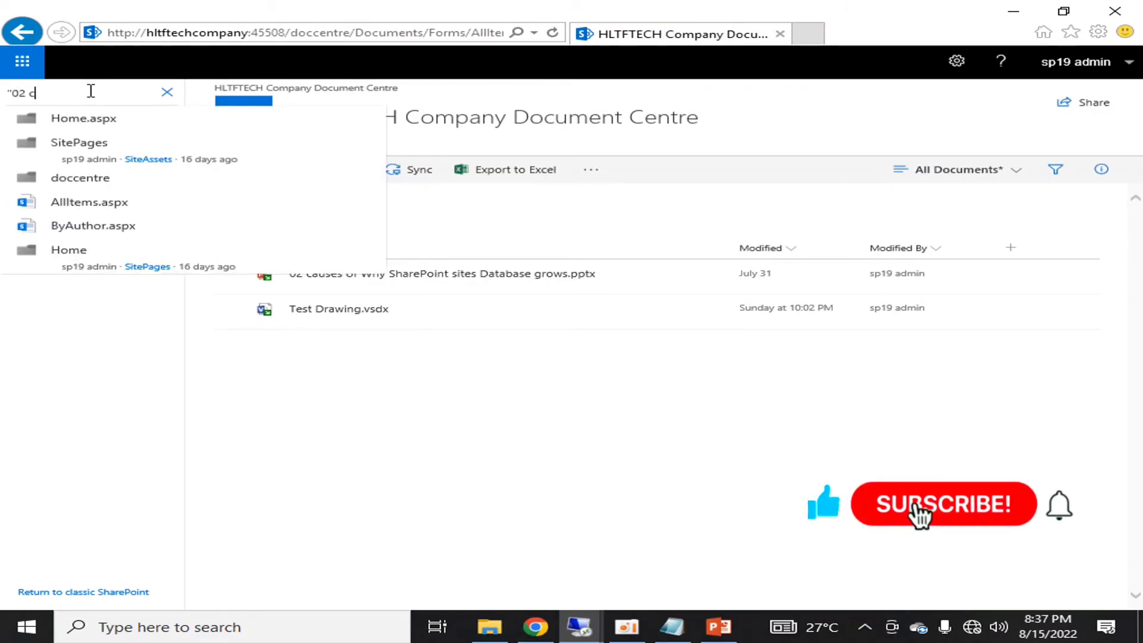
pyautogui.write(' causes')
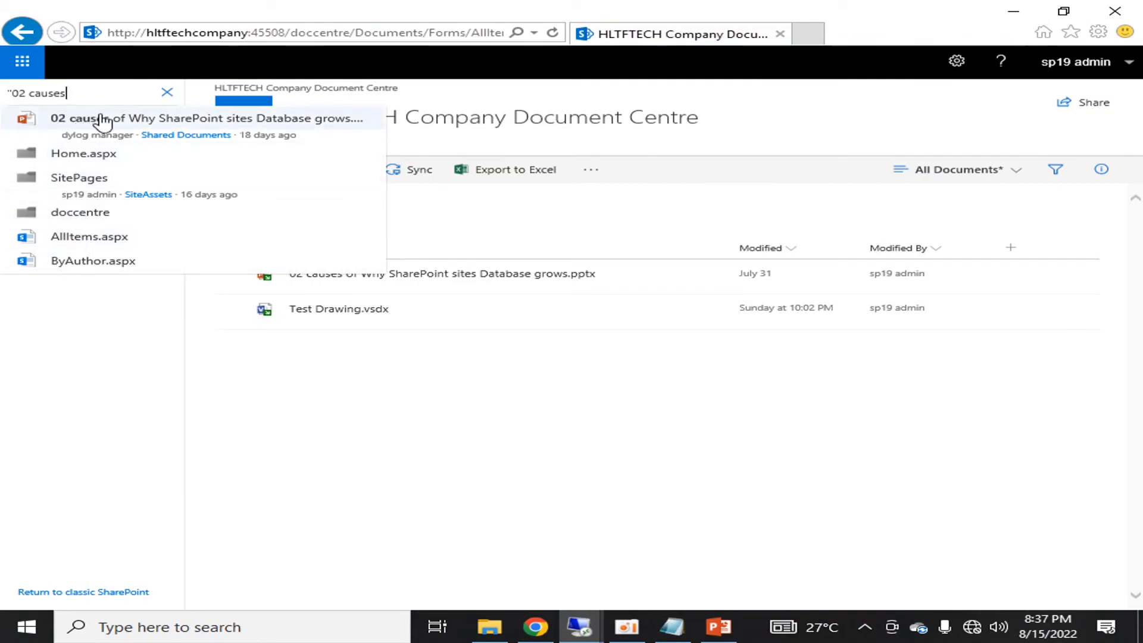
pyautogui.write('"')
pyautogui.write('f Why')
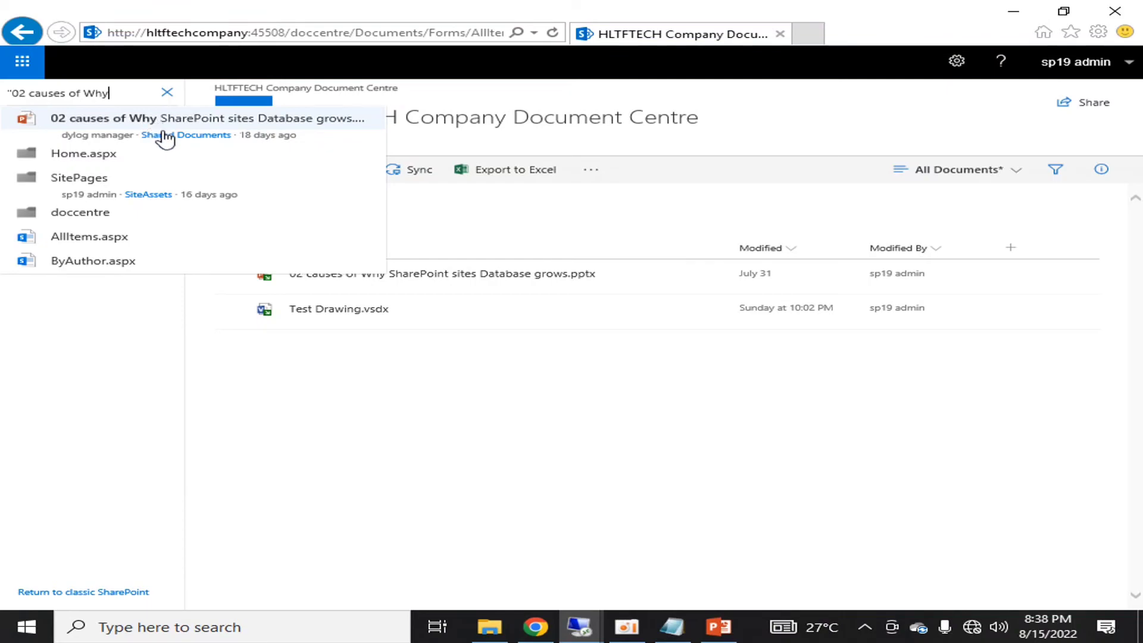
pyautogui.click(77, 122)
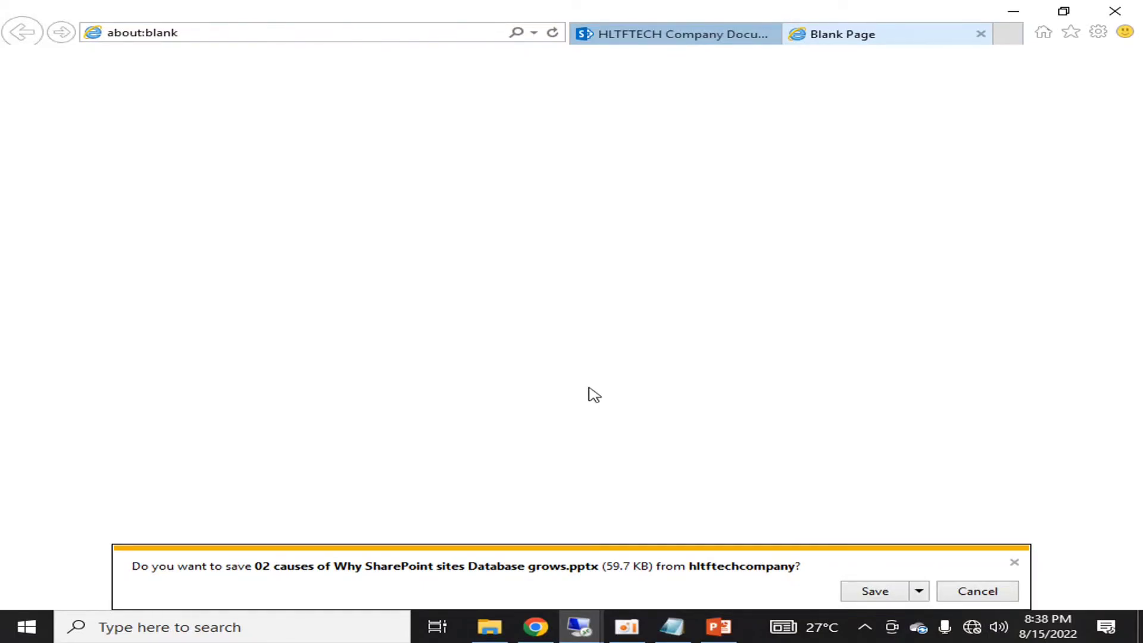
pyautogui.click(1015, 562)
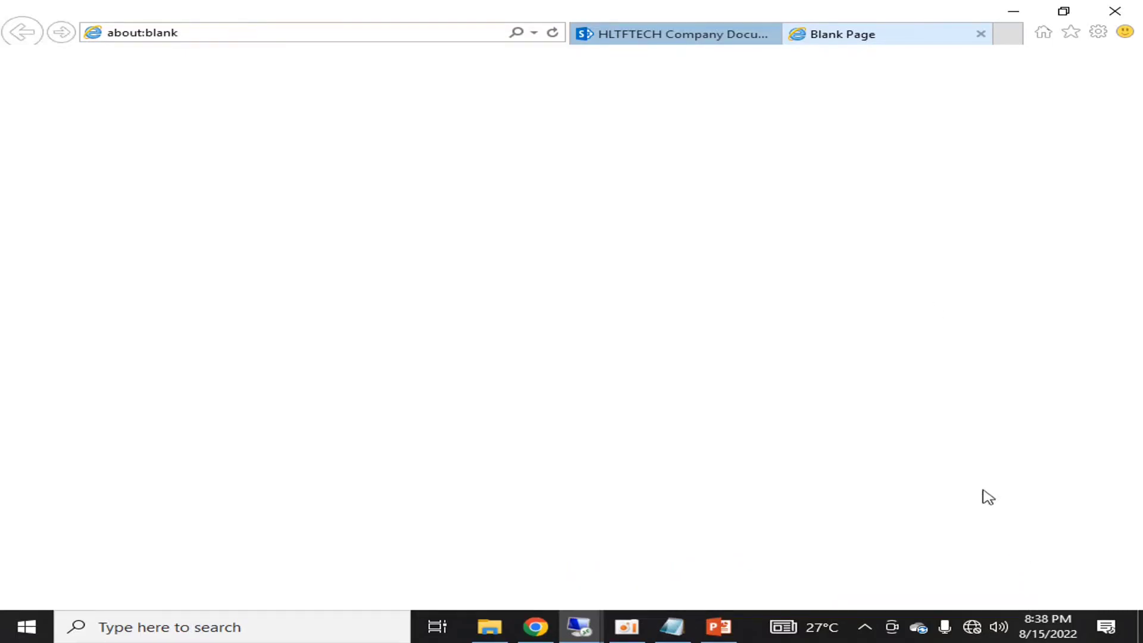
pyautogui.click(980, 34)
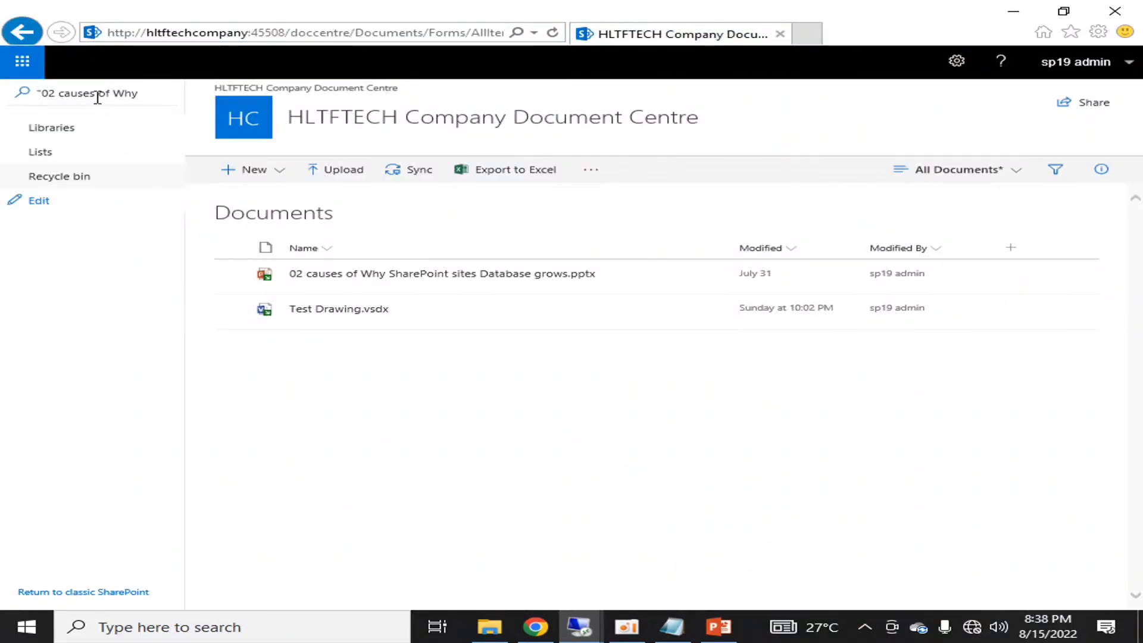
pyautogui.click(136, 93)
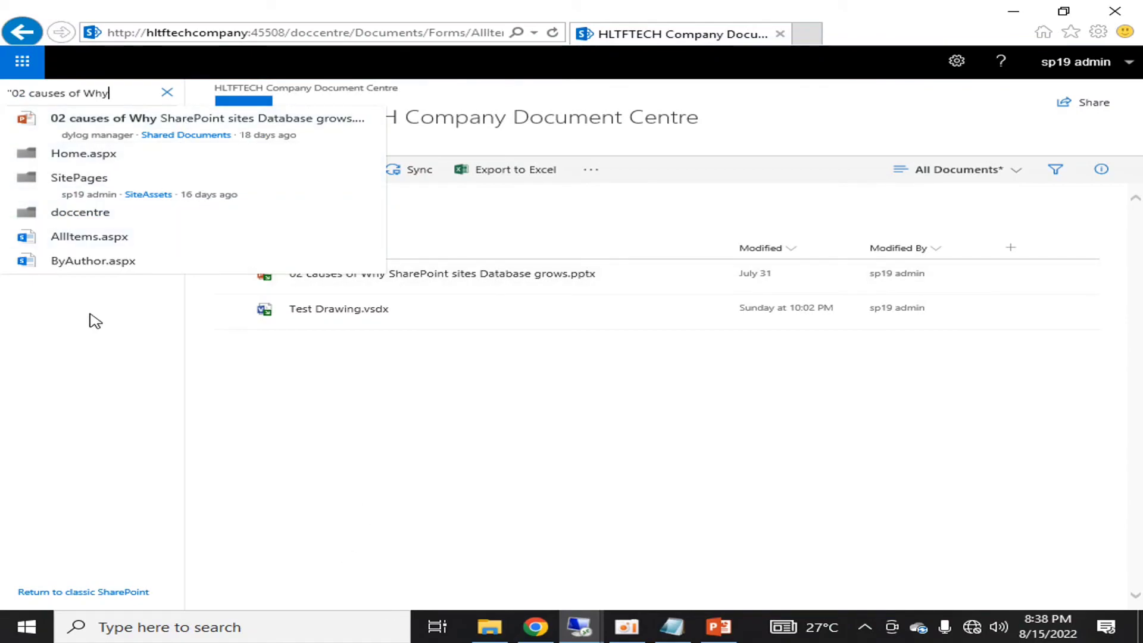
pyautogui.press('BackSpace')
pyautogui.press('BackSpace')
pyautogui.press('BackSpace')
pyautogui.press('BackSpace')
pyautogui.press('BackSpace')
pyautogui.press('BackSpace')
pyautogui.press('BackSpace')
pyautogui.press('BackSpace')
pyautogui.press('BackSpace')
pyautogui.press('BackSpace')
pyautogui.press('BackSpace')
pyautogui.press('BackSpace')
pyautogui.press('BackSpace')
pyautogui.press('BackSpace')
pyautogui.press('BackSpace')
pyautogui.press('BackSpace')
pyautogui.press('BackSpace')
pyautogui.click(543, 495)
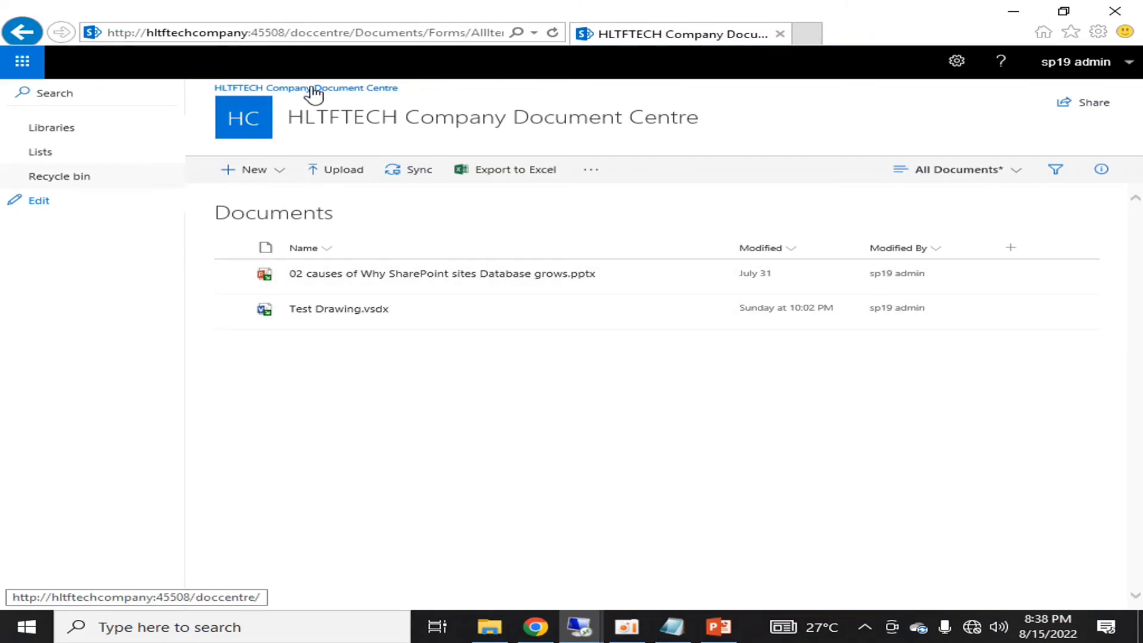